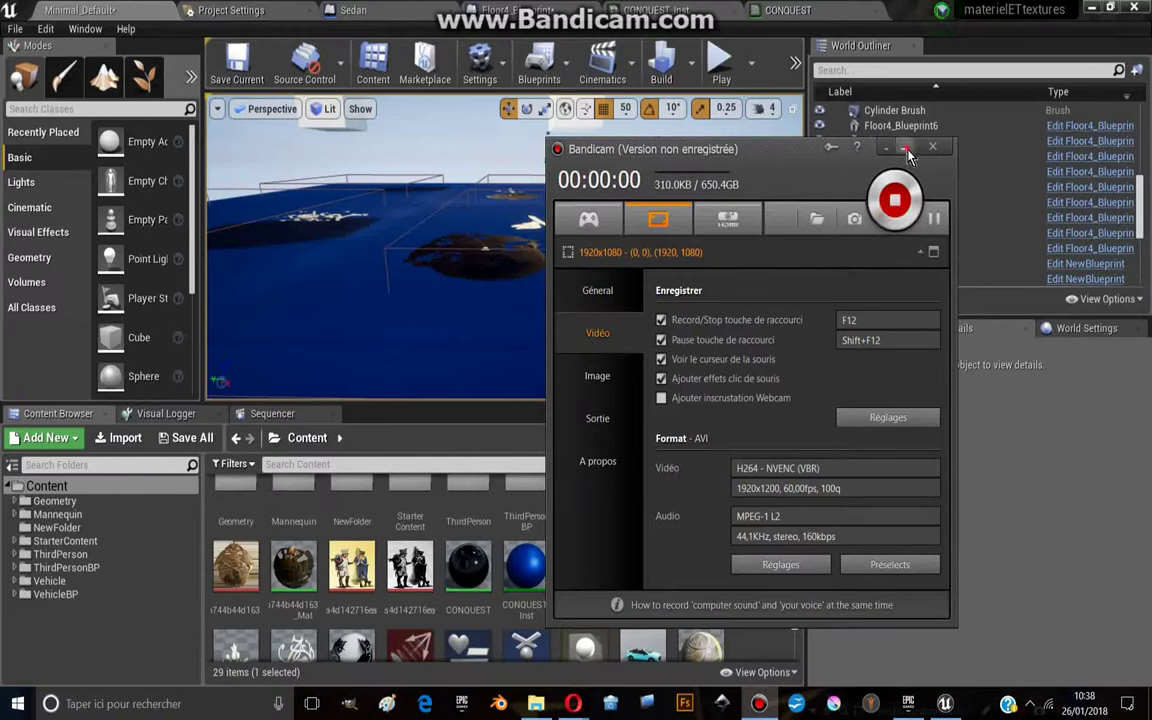
Hide Bandicam and launch the level as a Standalone Game preview
click(907, 151)
click(752, 64)
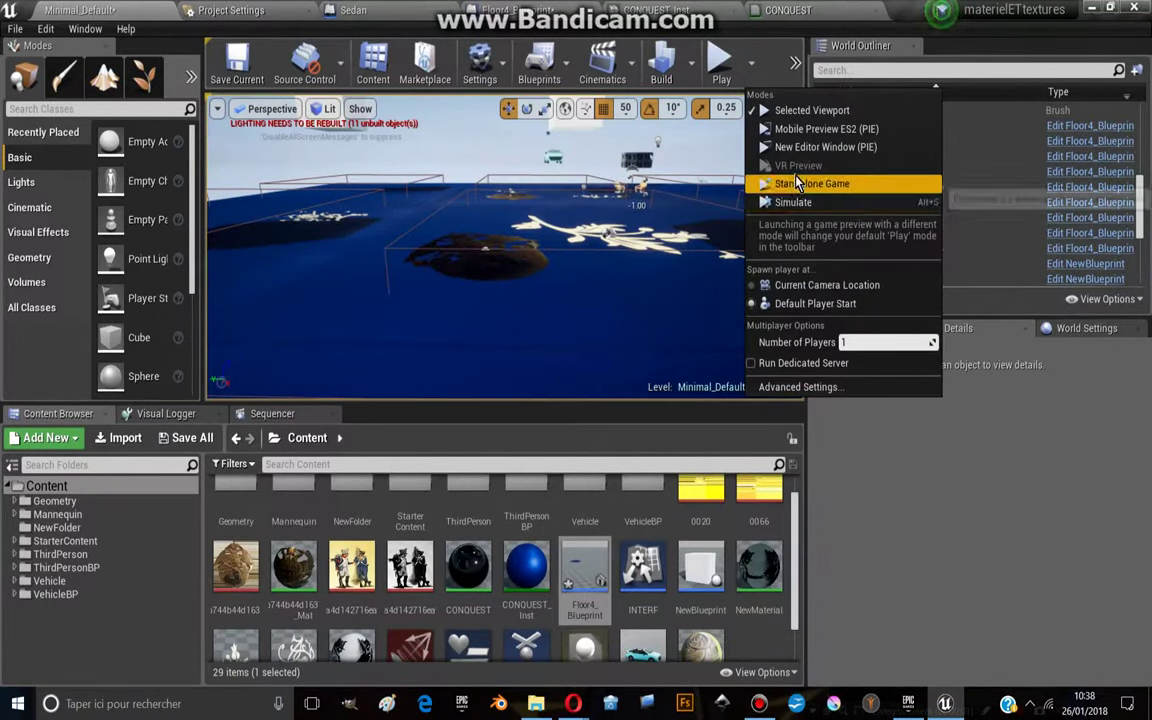
click(805, 184)
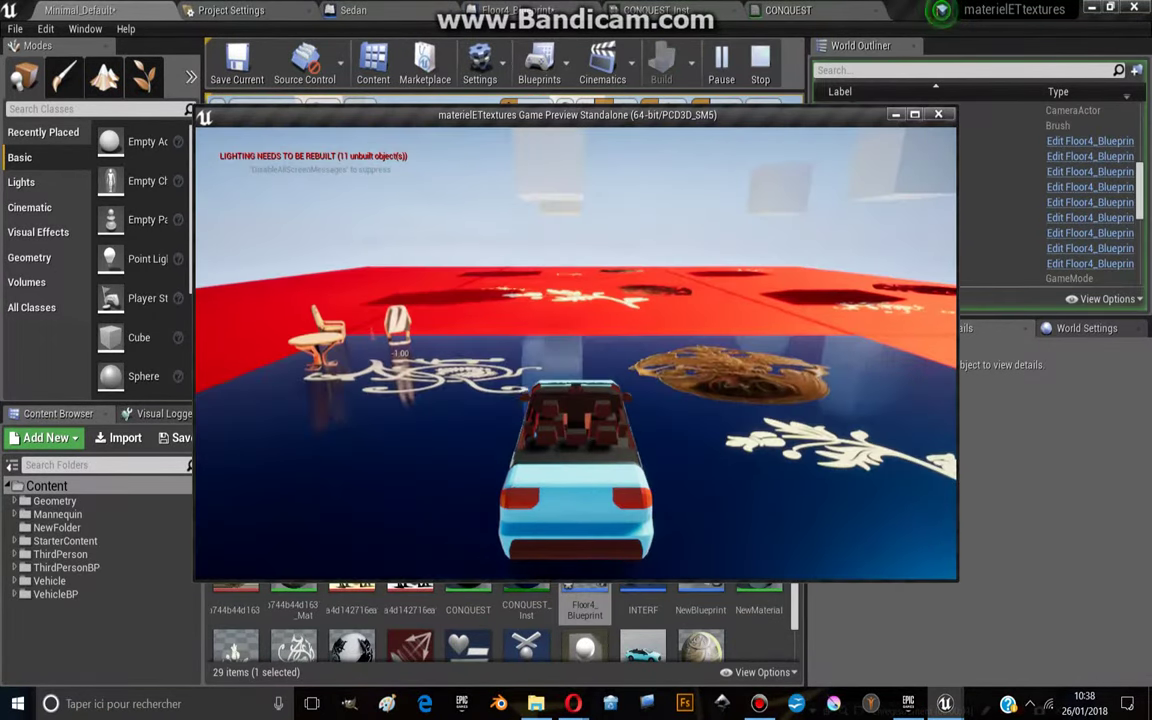
Maximize the preview and drive the car onto the red platform and back to the blue floor
click(915, 115)
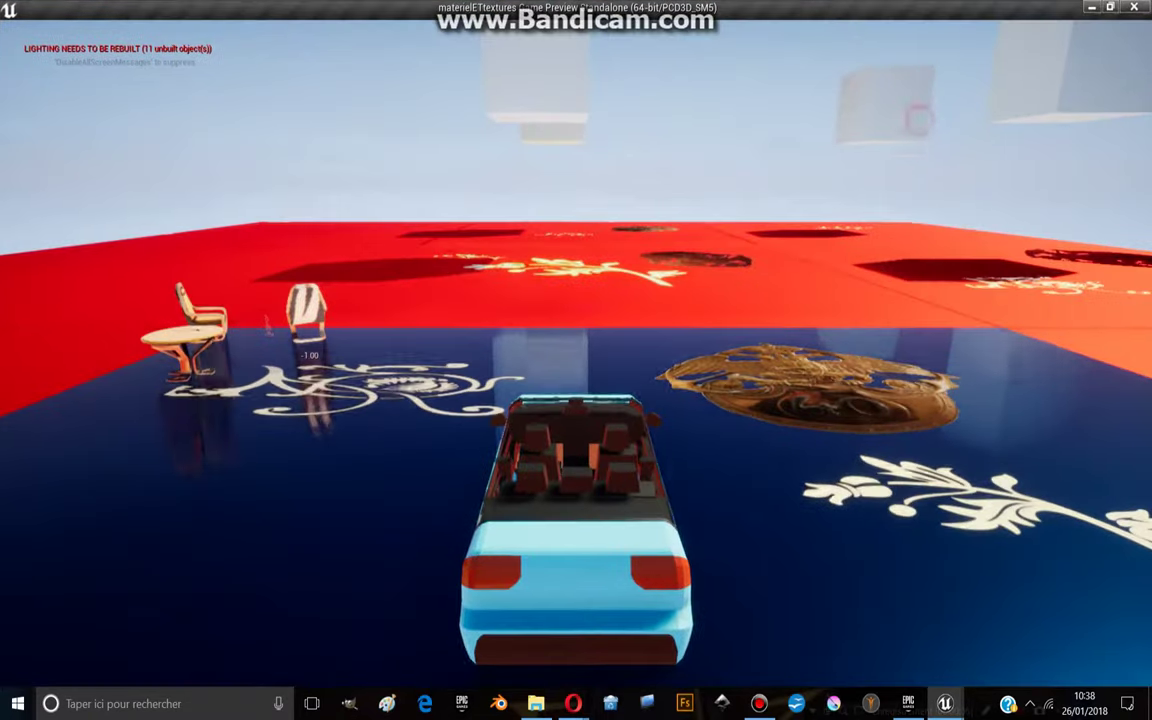
key(w)
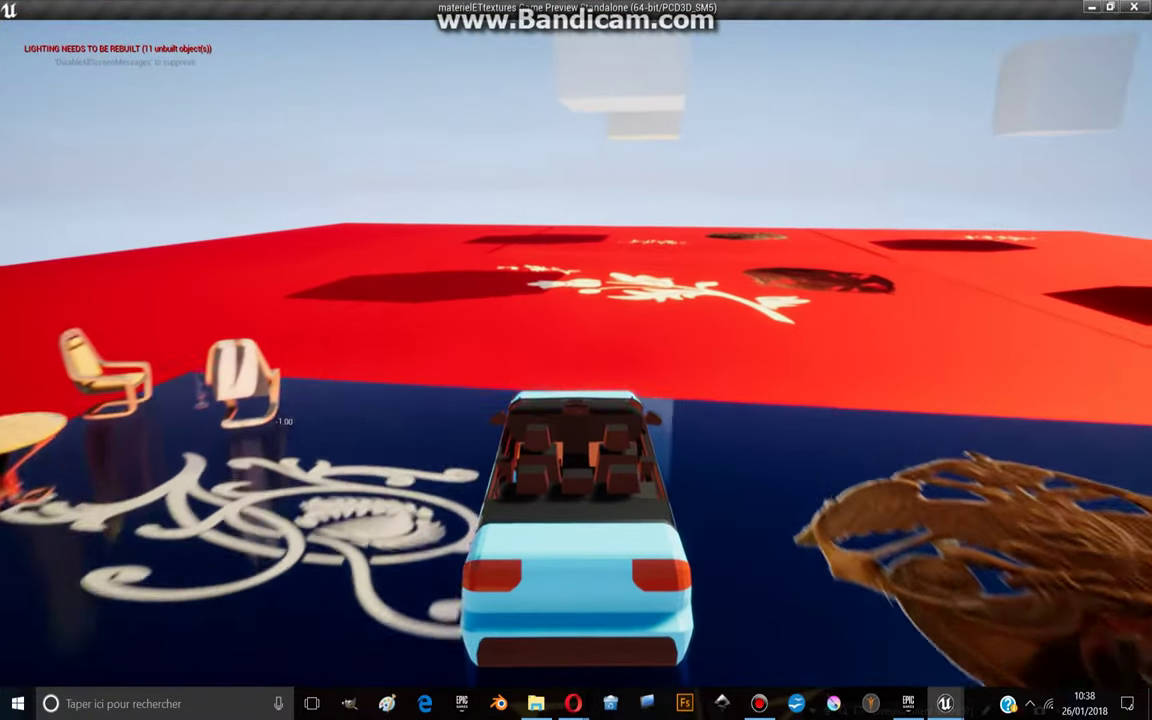
key(a)
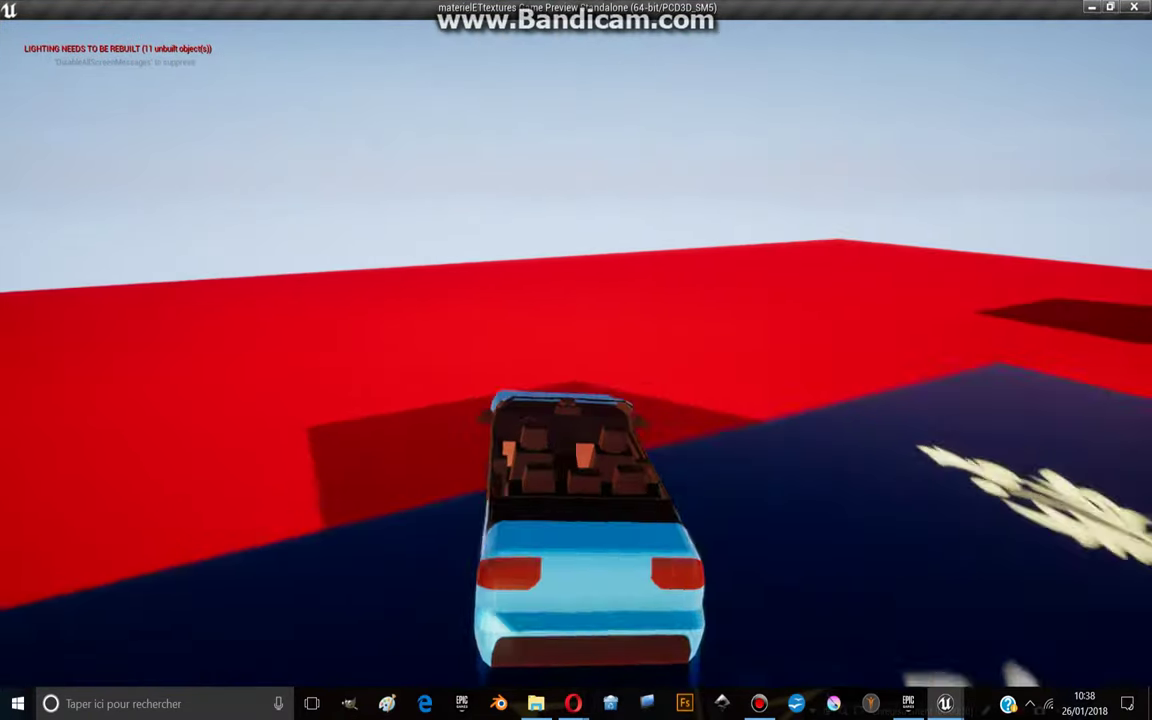
key(d)
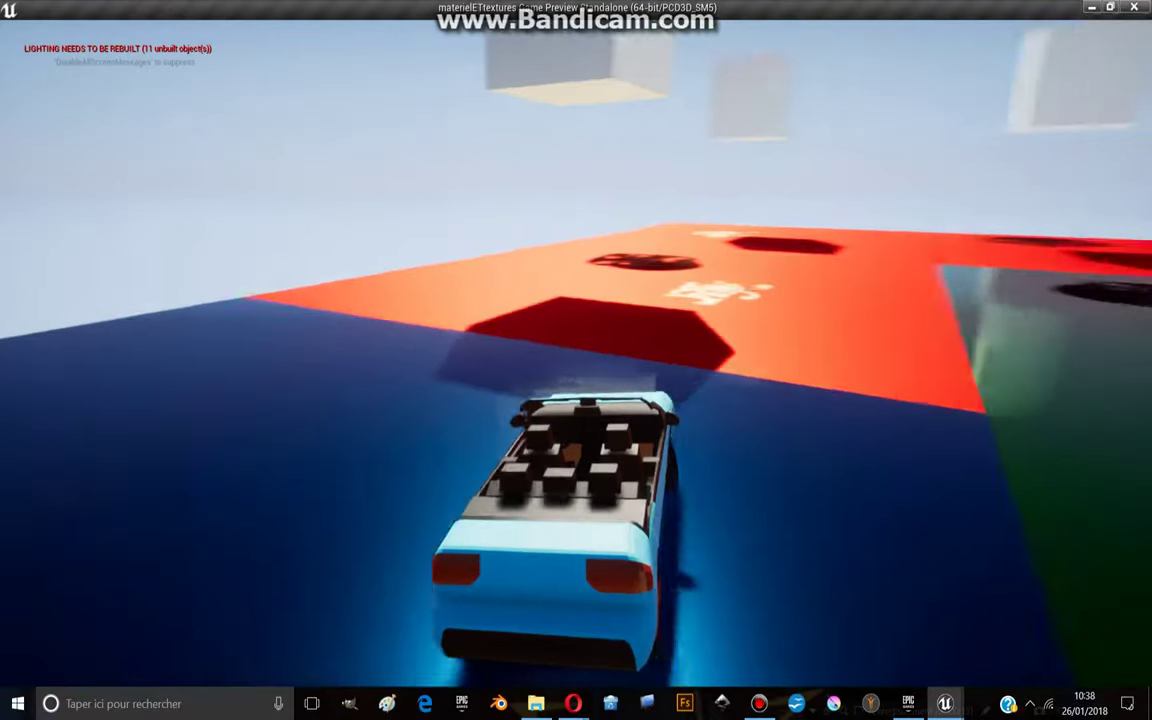
key(a)
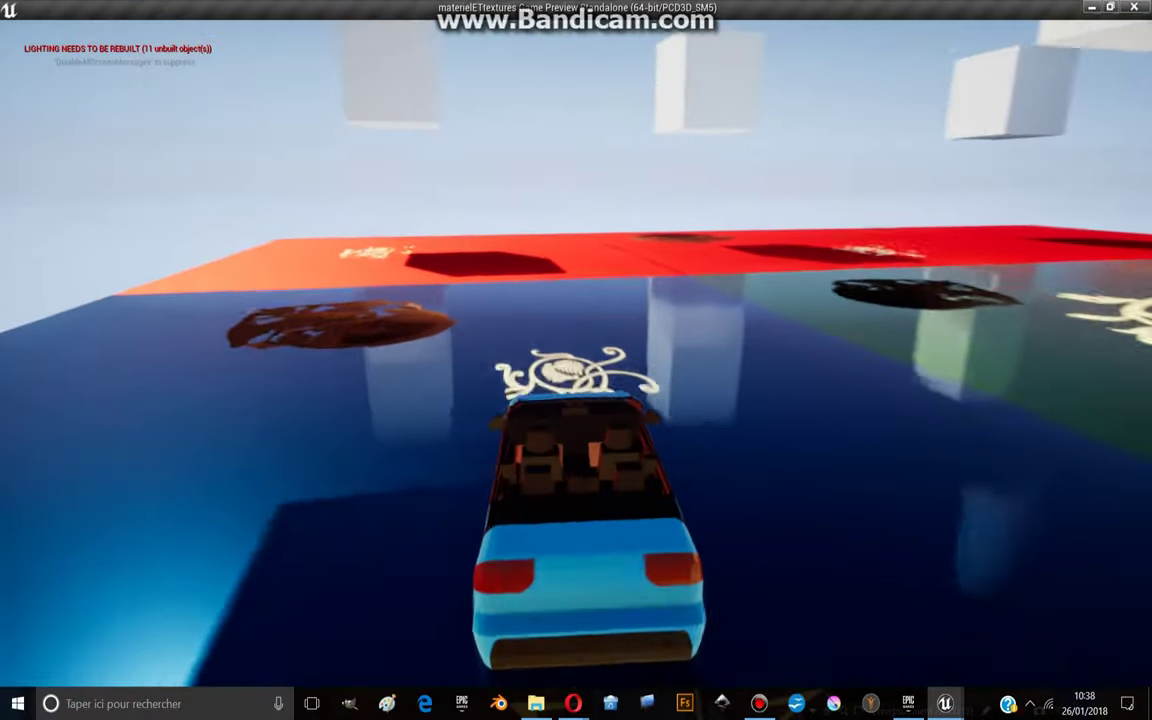
key(a)
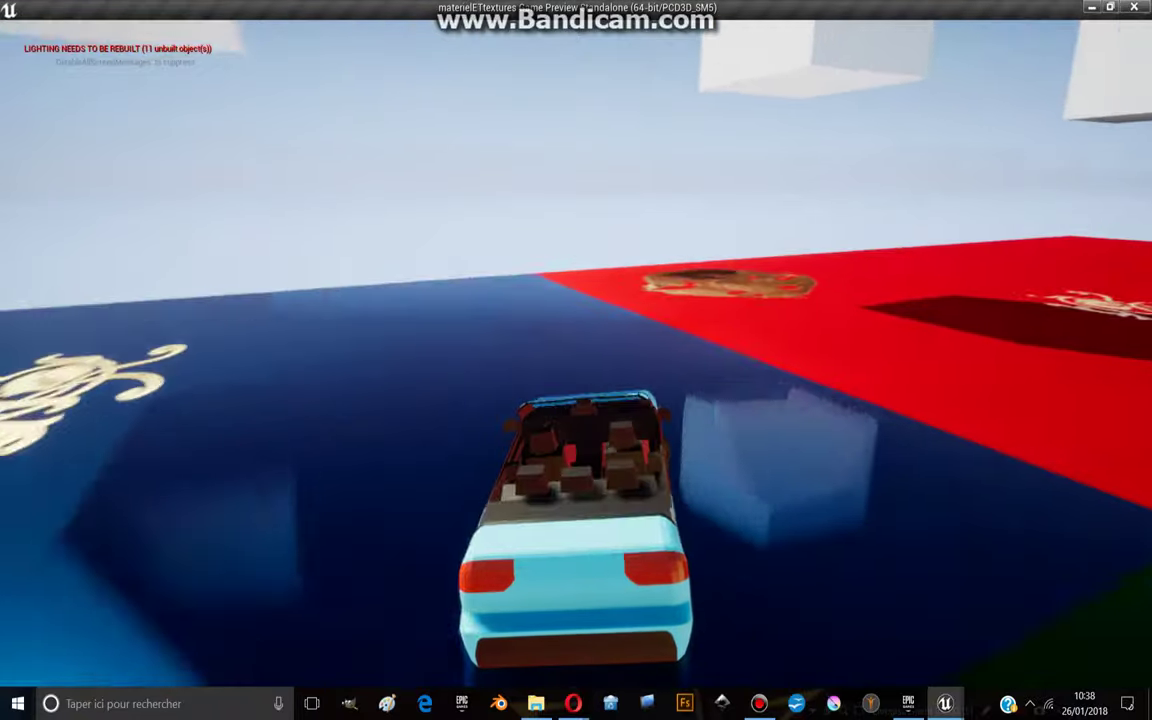
Toggle between cockpit and chase camera views while driving off the platform
key(Tab)
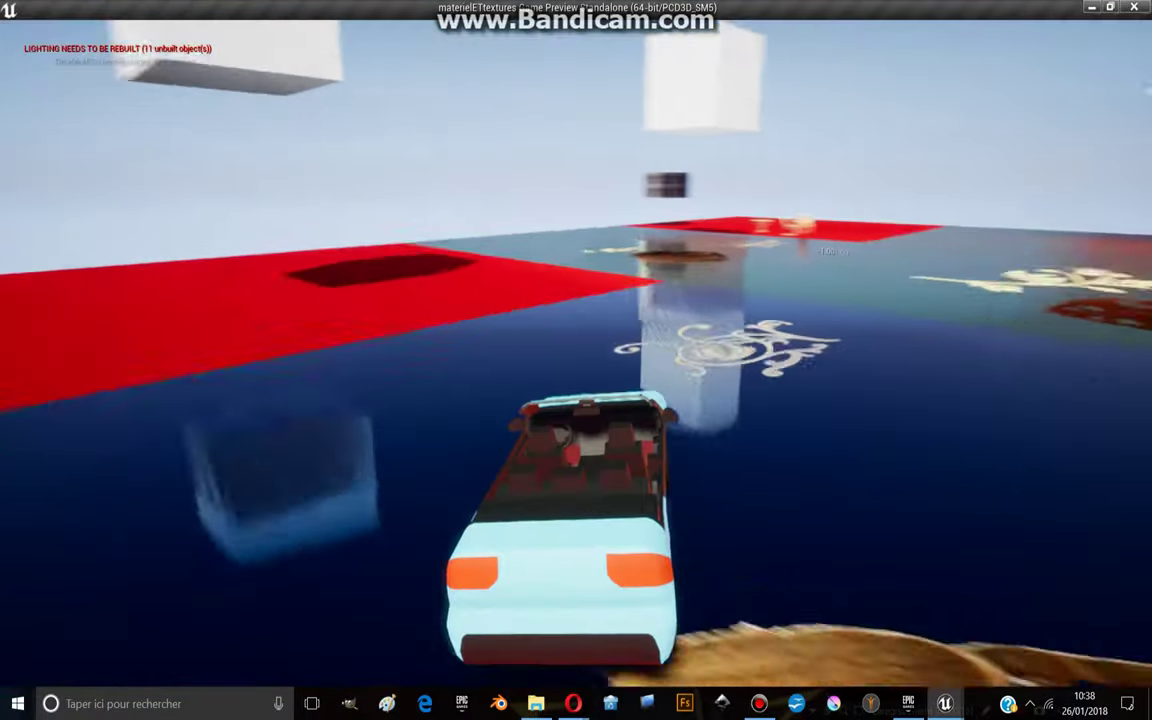
key(Tab)
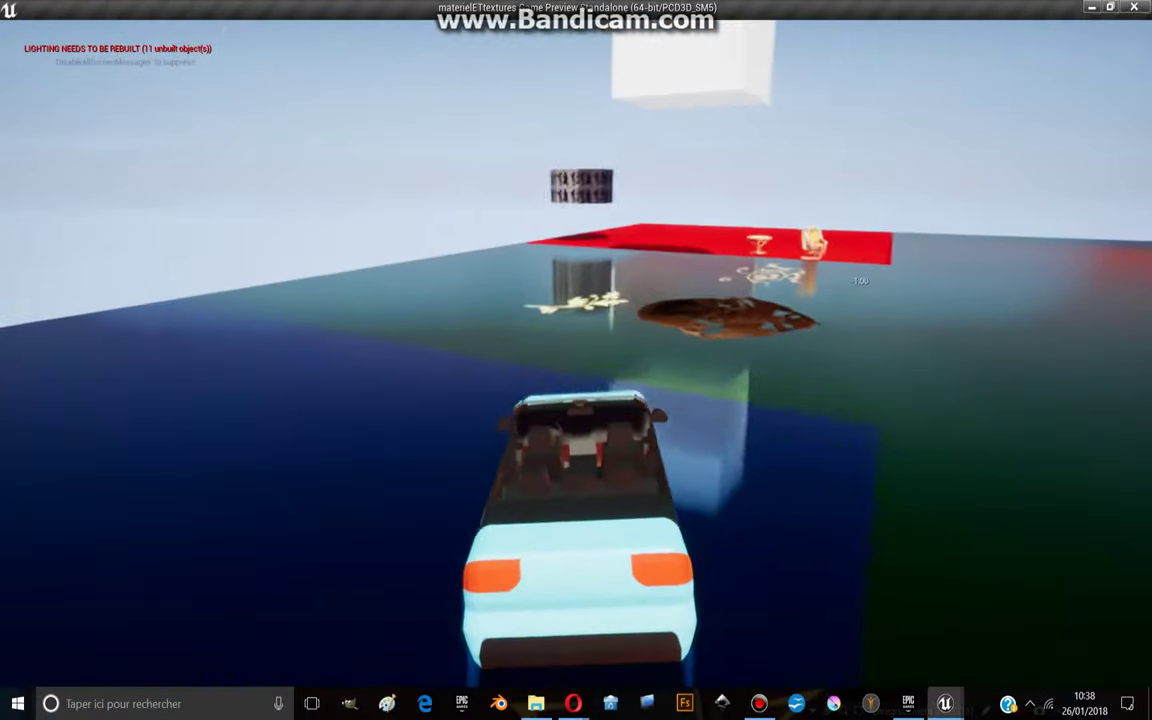
key(Tab)
key(d)
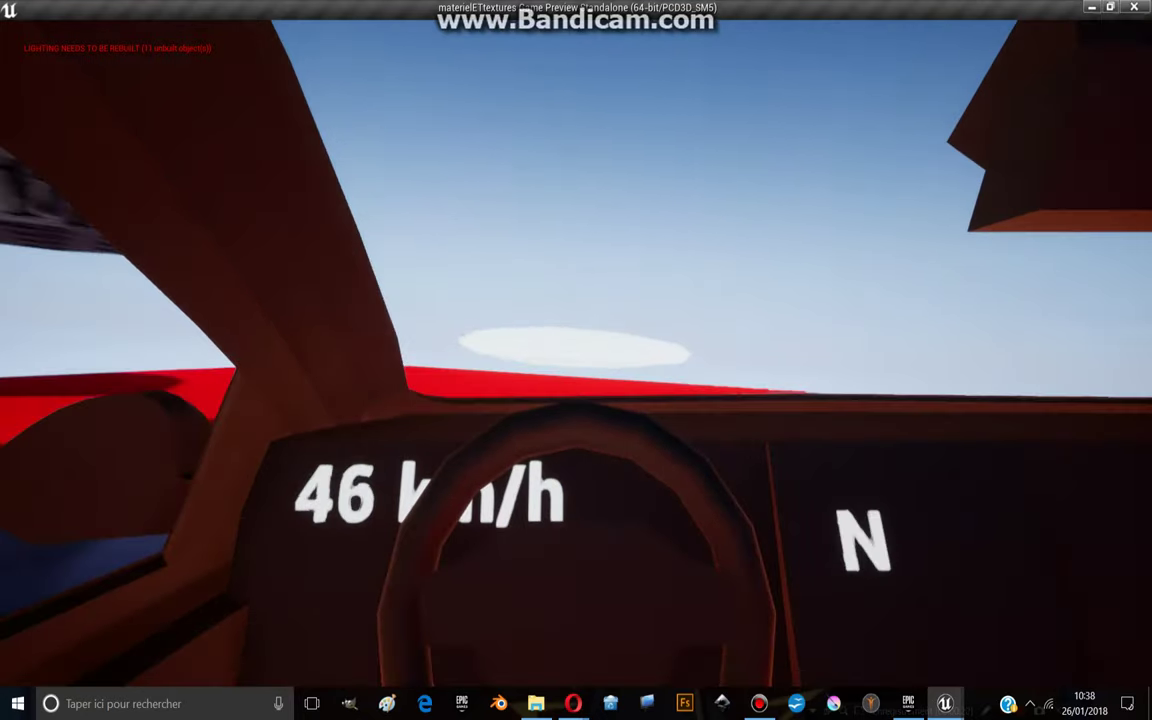
key(s)
key(s)
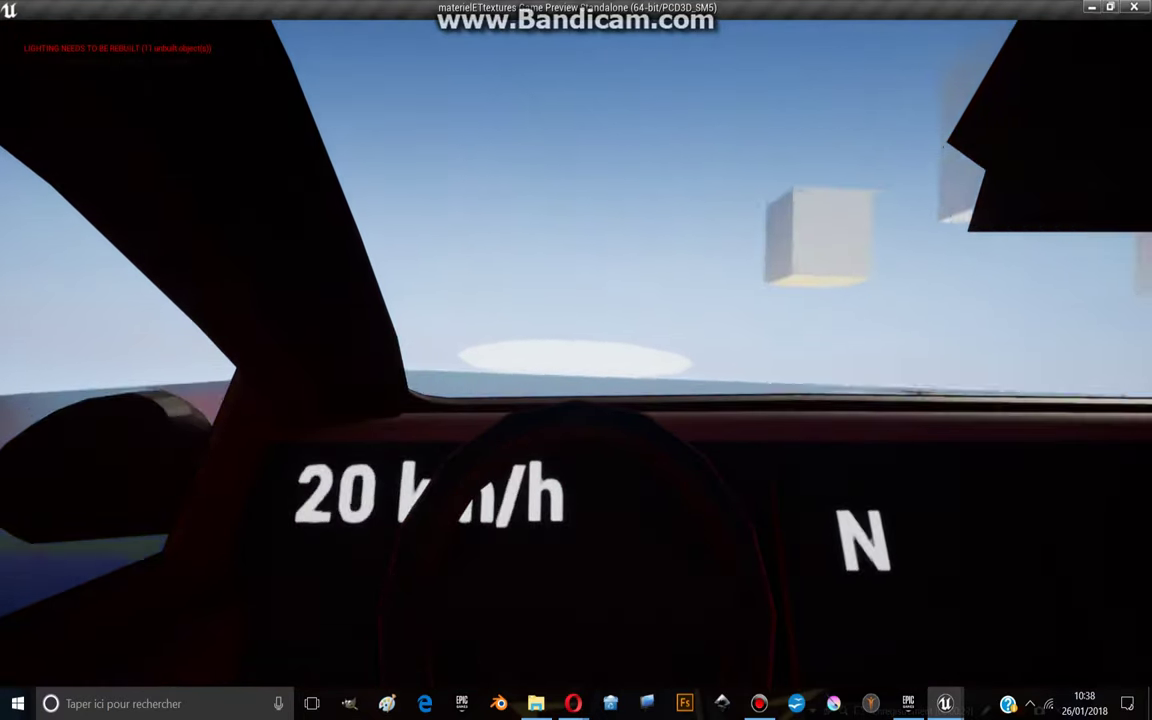
key(Tab)
Drive toward the green platform and chairs, reverse in cockpit view, then exit the preview
key(d)
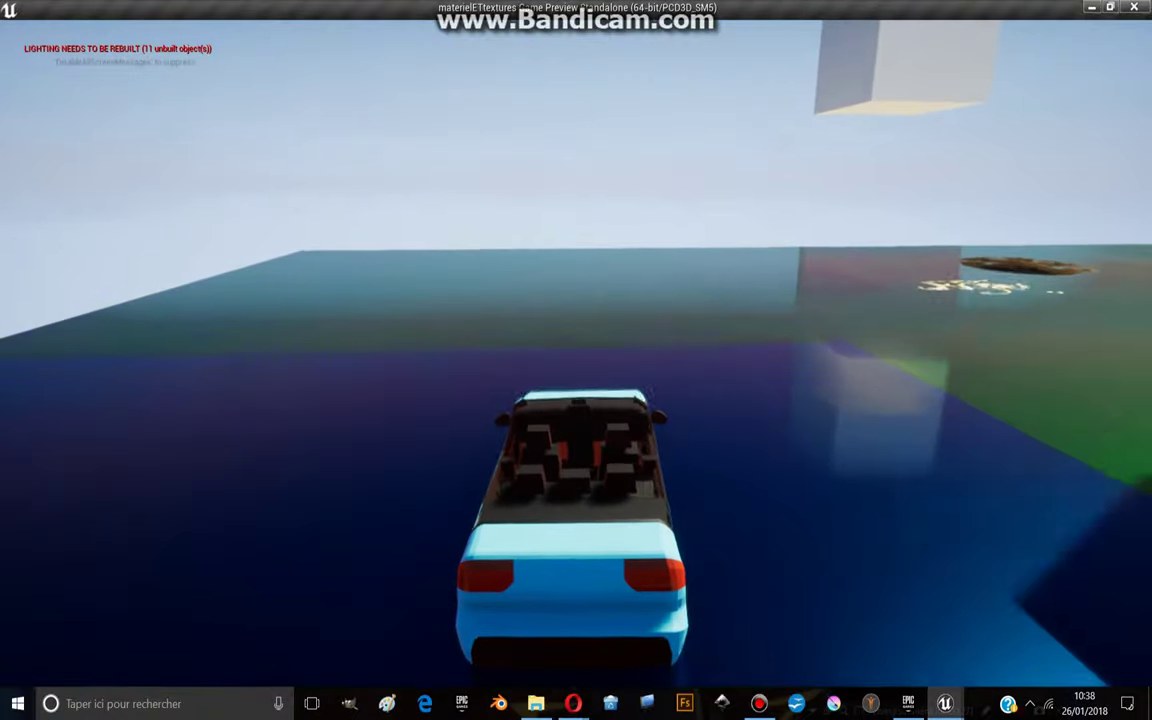
key(a)
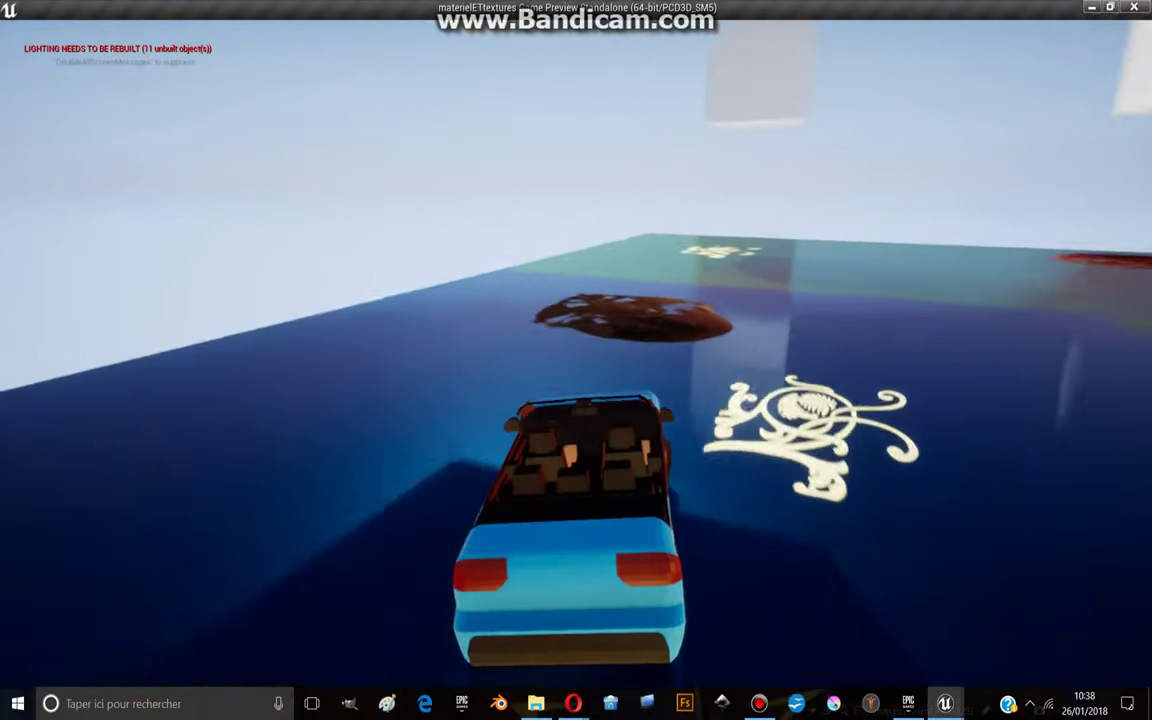
key(d)
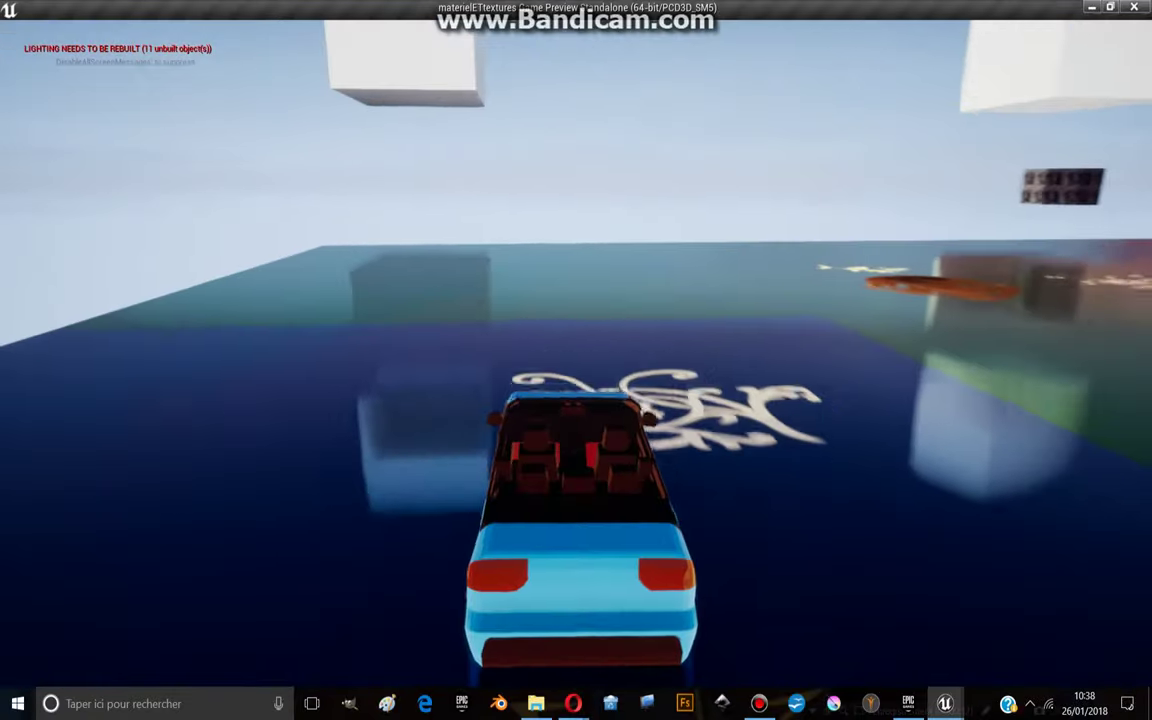
key(a)
key(d)
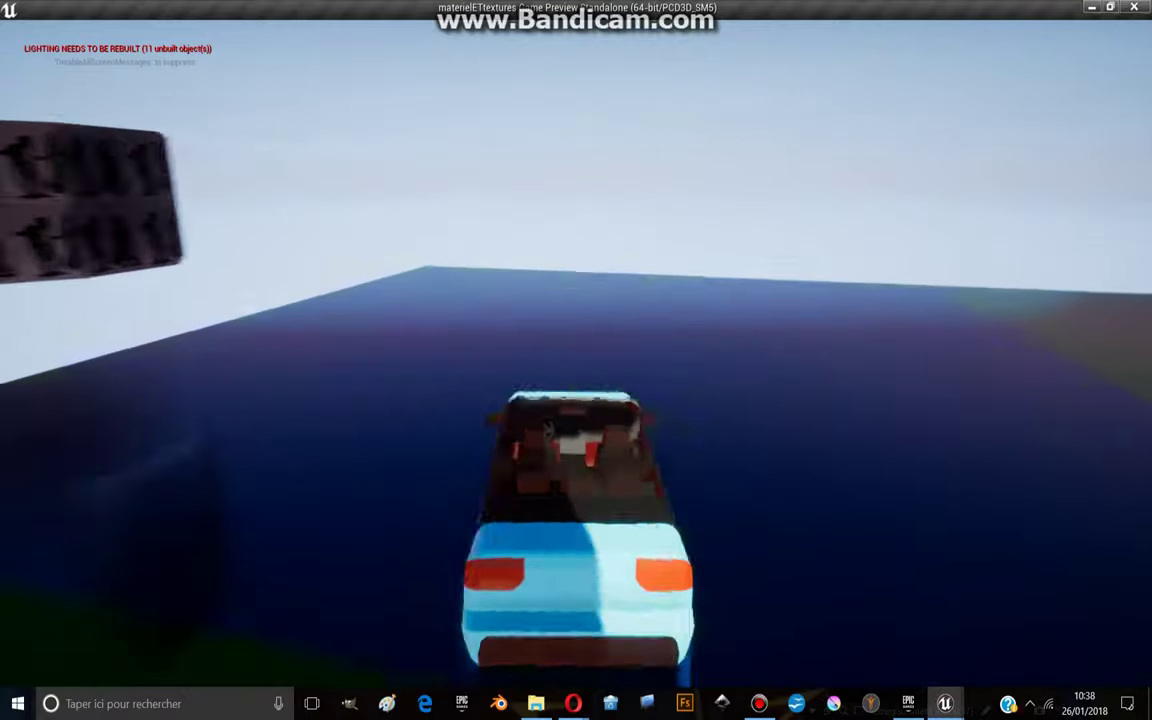
key(Tab)
key(s)
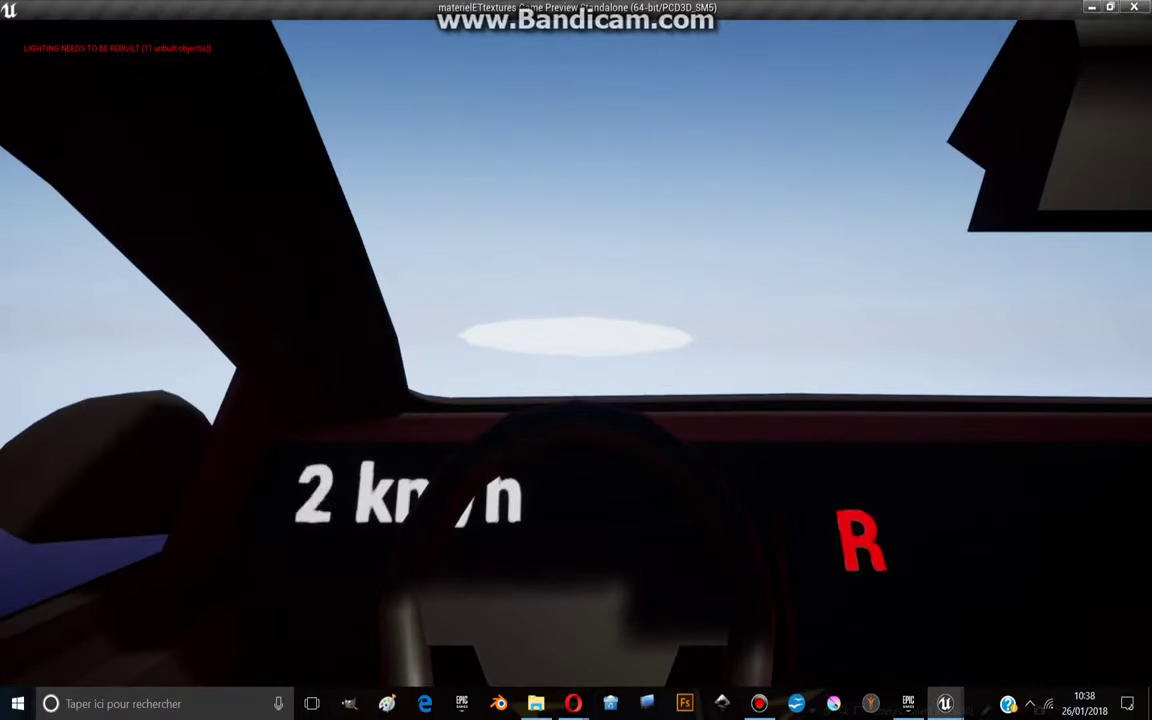
key(Tab)
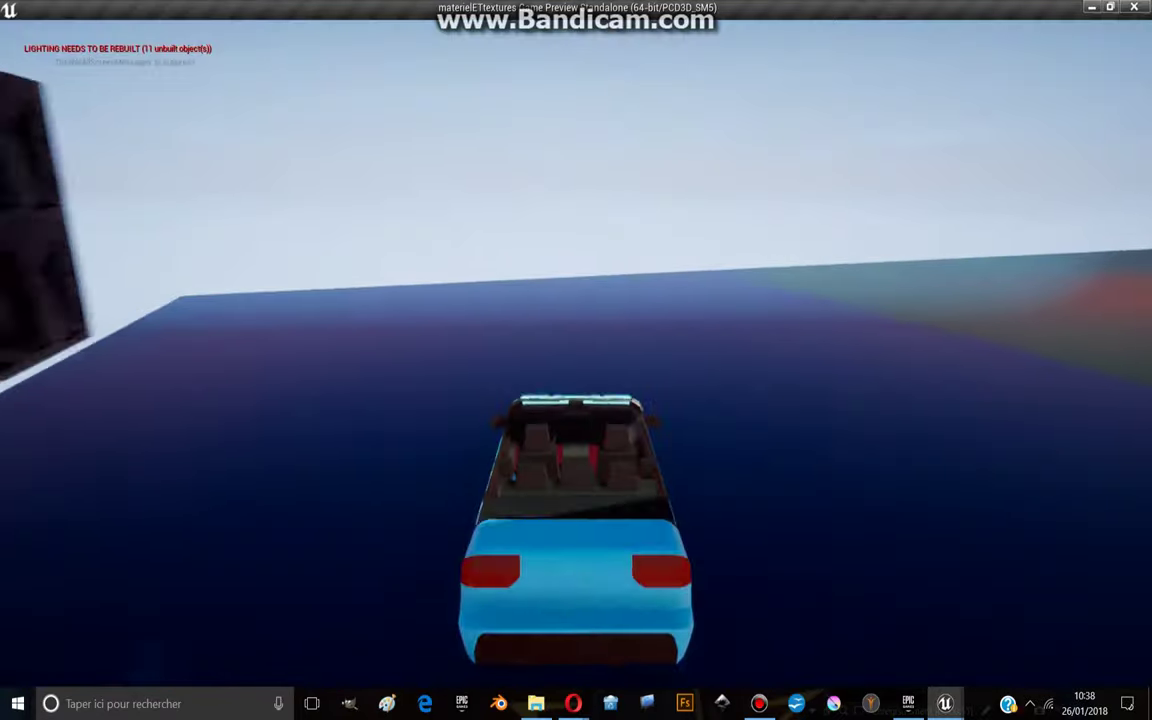
key(Escape)
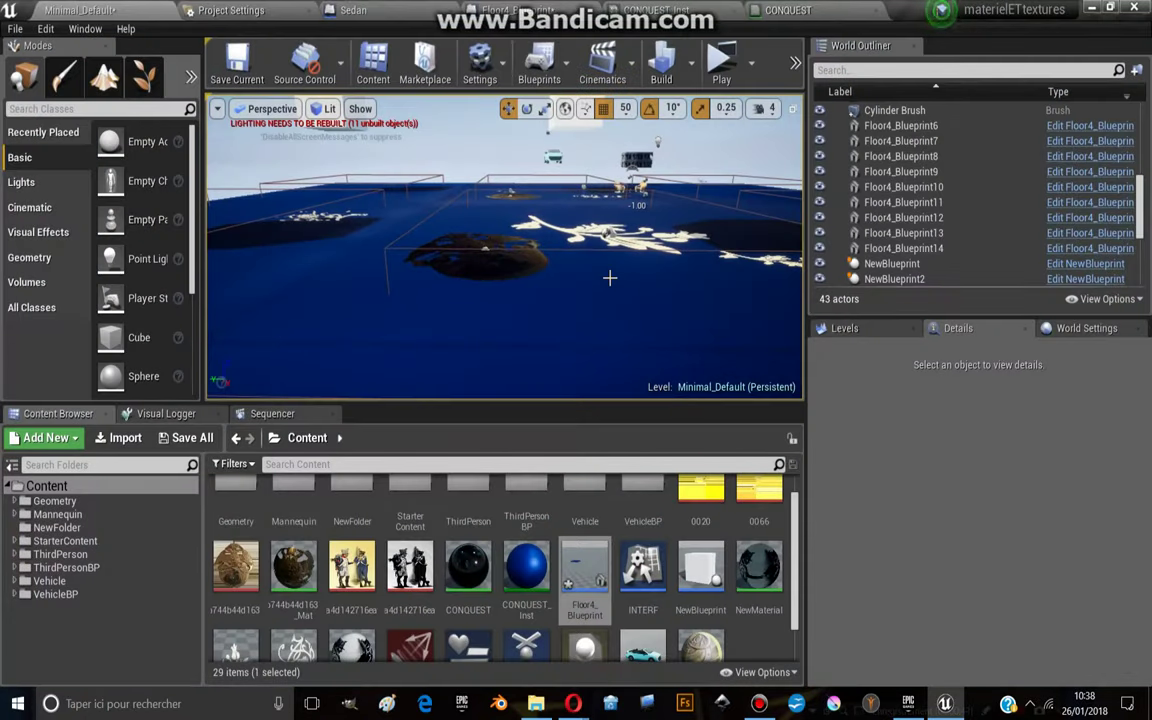
Open Floor4_Blueprint's Event Graph and arrange the Event BeginPlay and Create Dynamic Material Instance nodes
right_drag(573, 268, 573, 330)
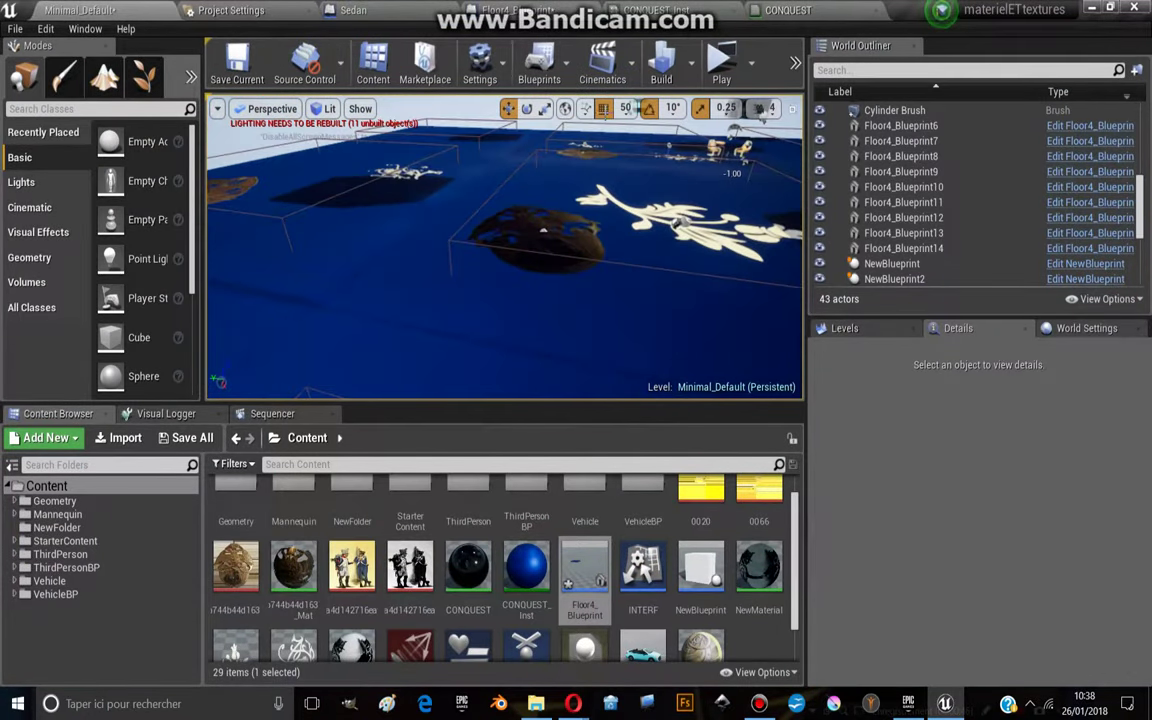
click(515, 10)
scroll(447, 344, down, 4)
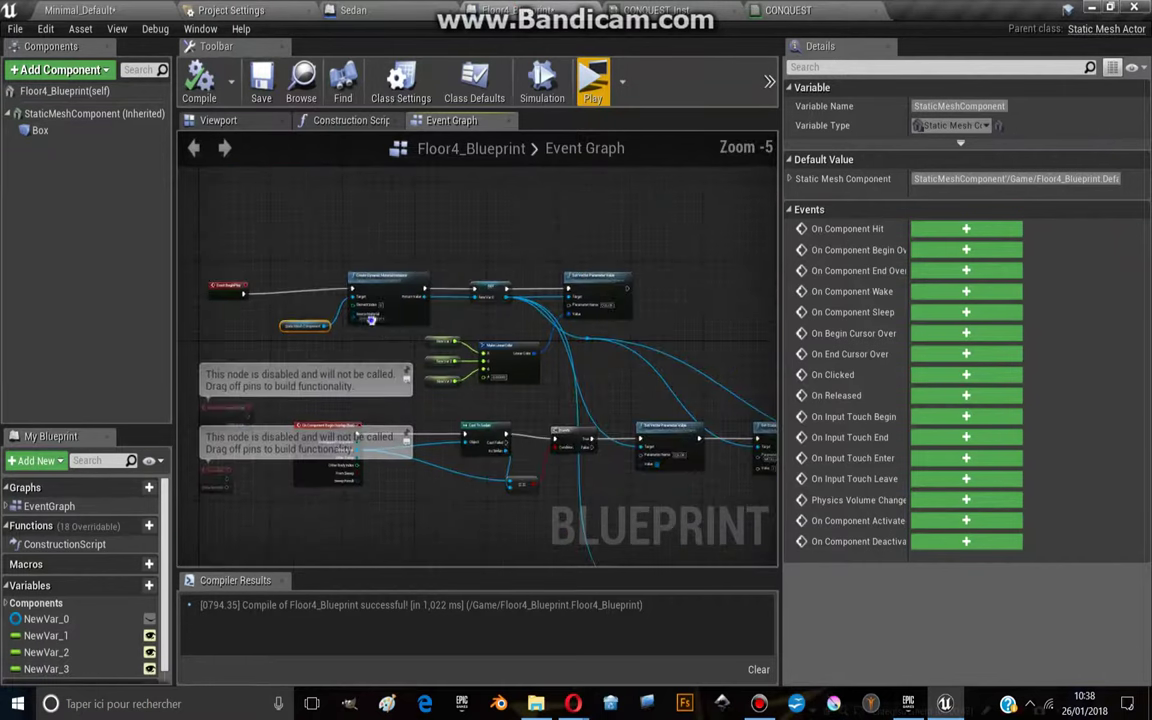
scroll(453, 301, up, 6)
click(284, 253)
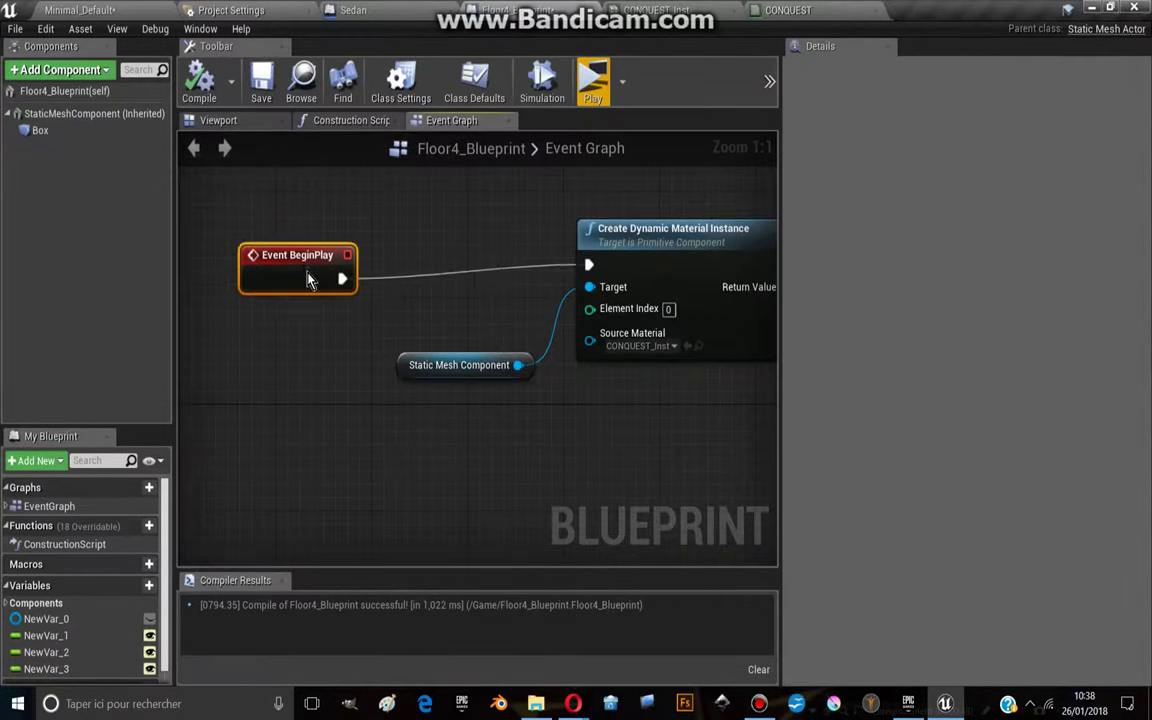
drag(276, 245, 277, 218)
right_drag(673, 243, 520, 262)
click(519, 262)
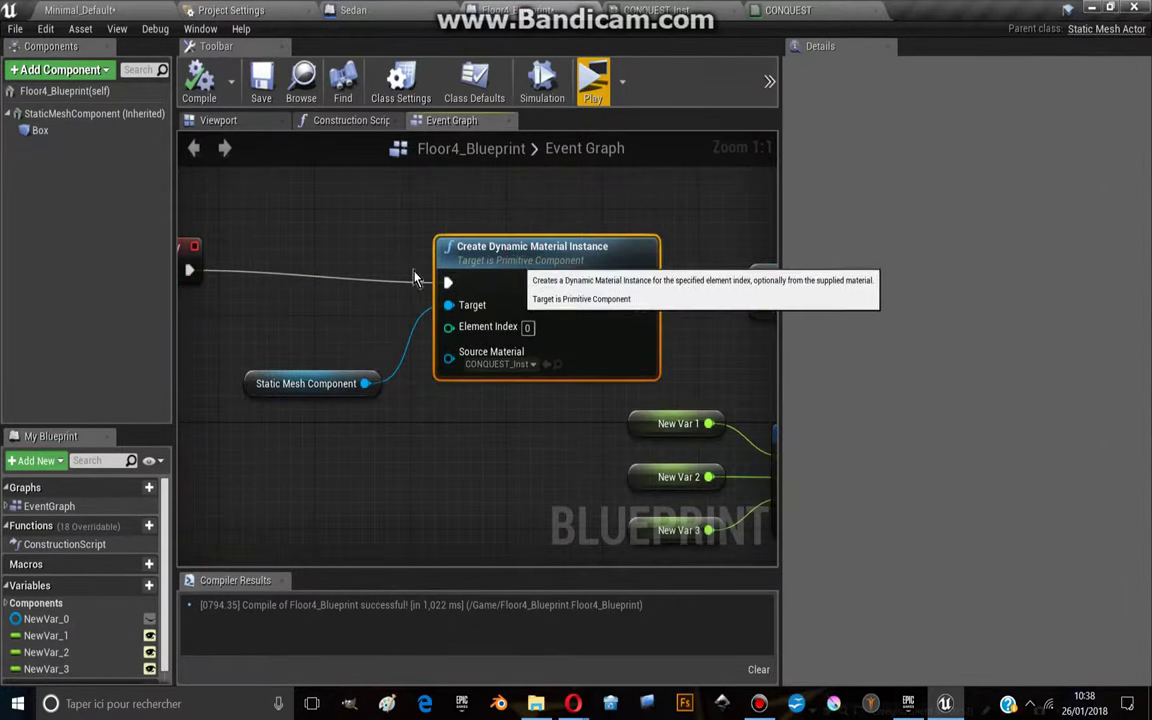
right_drag(213, 294, 288, 290)
Add a duplicate Create Dynamic Material Instance node, delete it, and pan to SET and Make LinearColor
drag(263, 272, 391, 196)
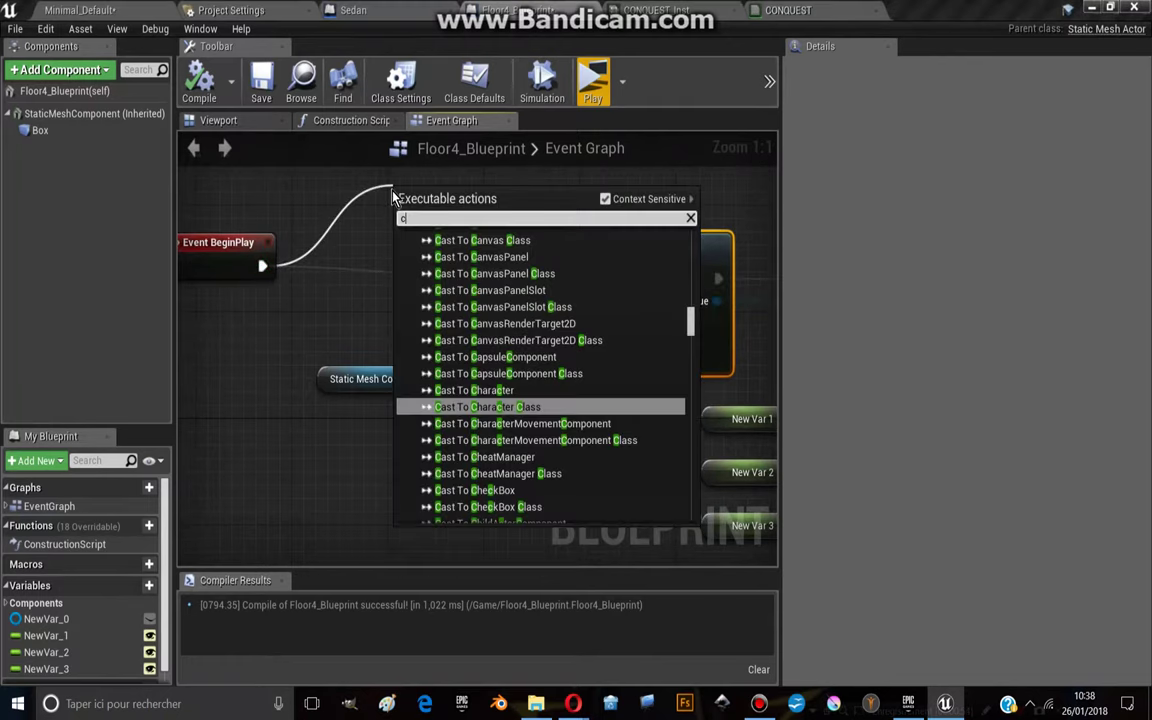
text(create)
click(391, 197)
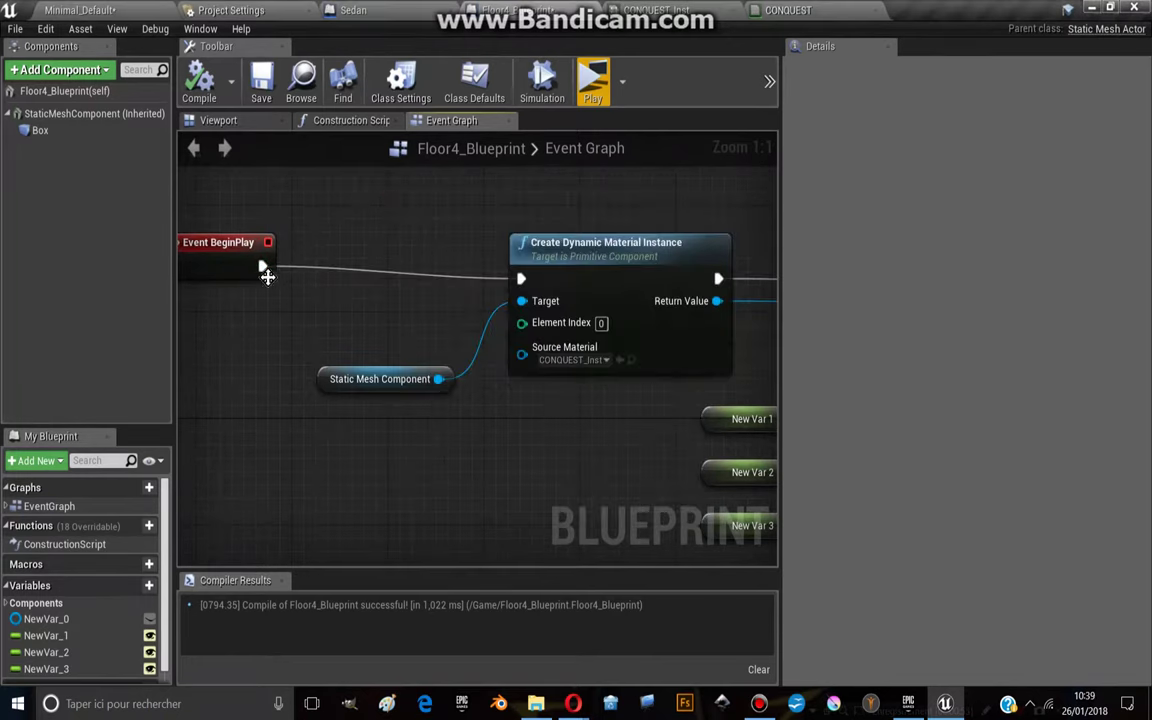
drag(386, 204, 385, 203)
text(creat)
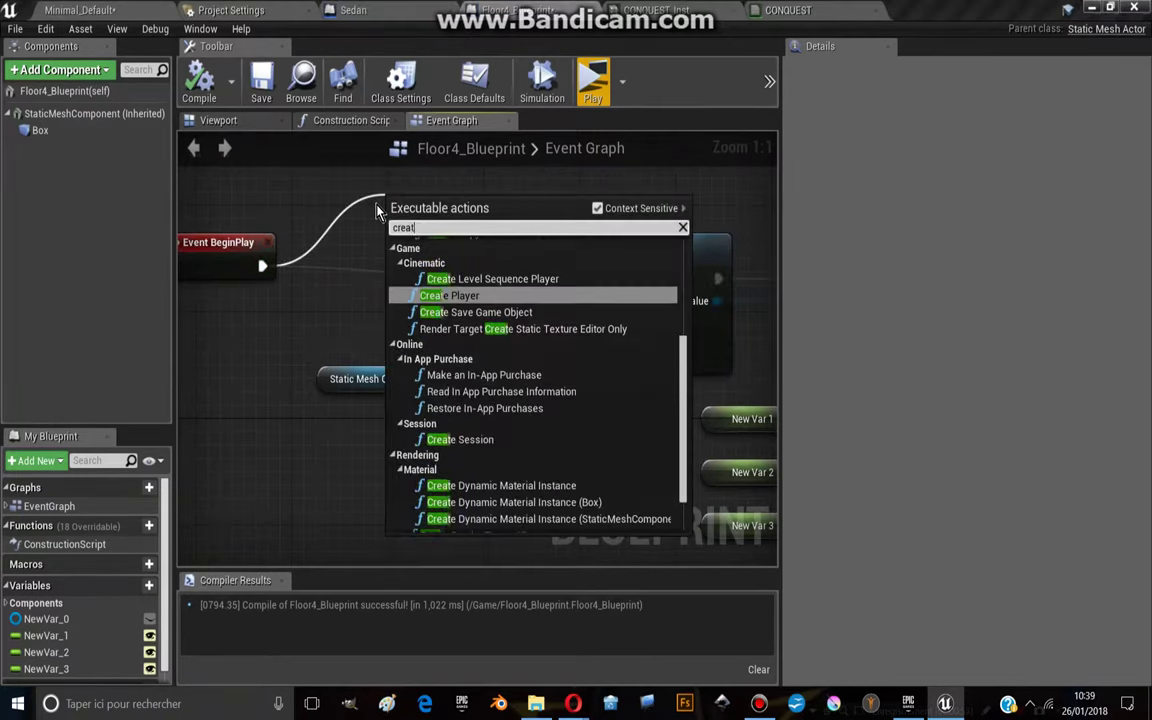
text(ed)
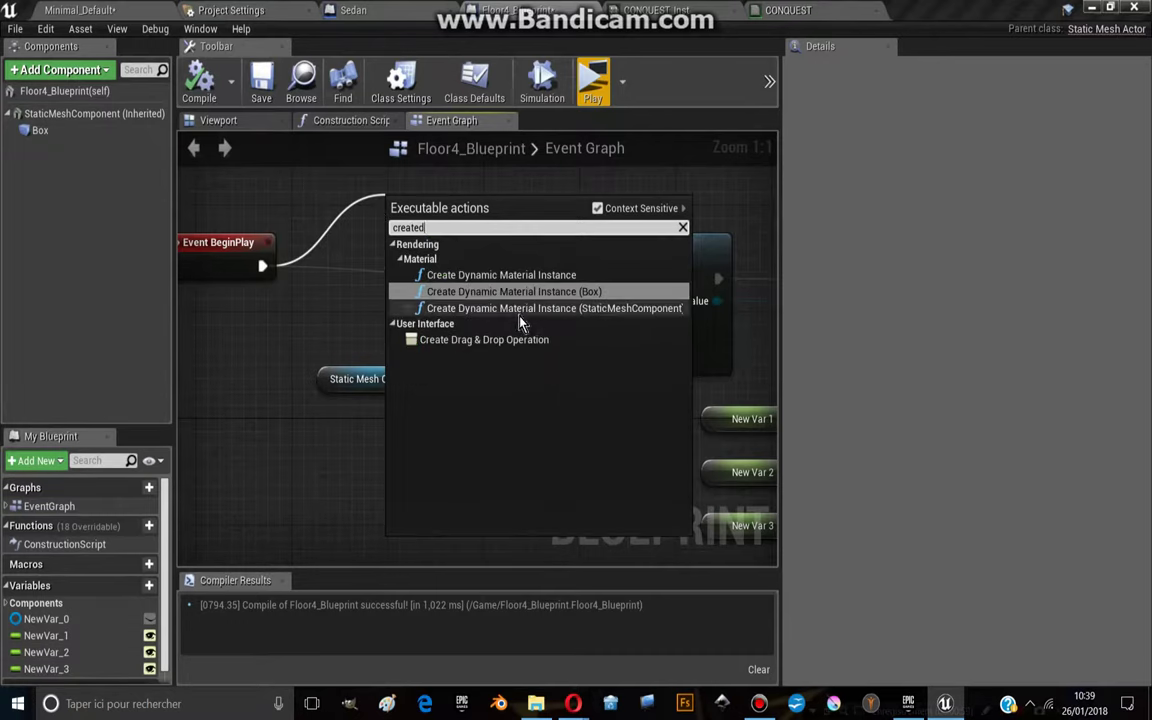
click(468, 306)
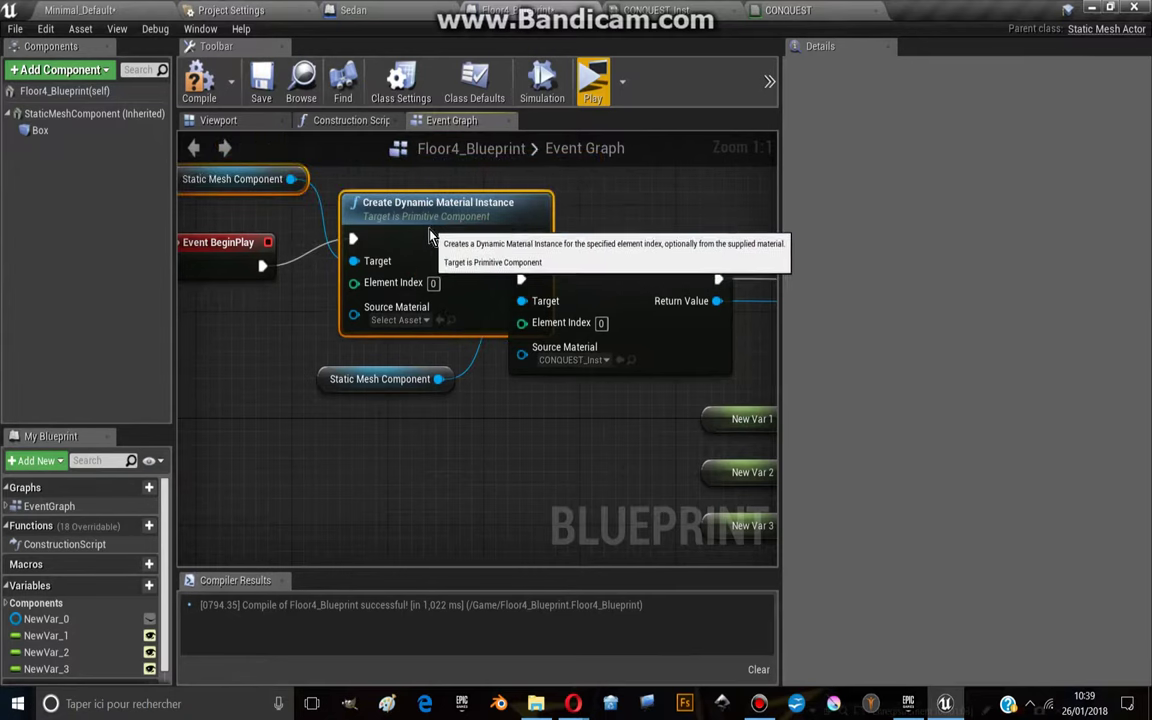
key(Delete)
mouse_move(470, 252)
right_down()
mouse_move(335, 287)
mouse_move(267, 240)
right_up()
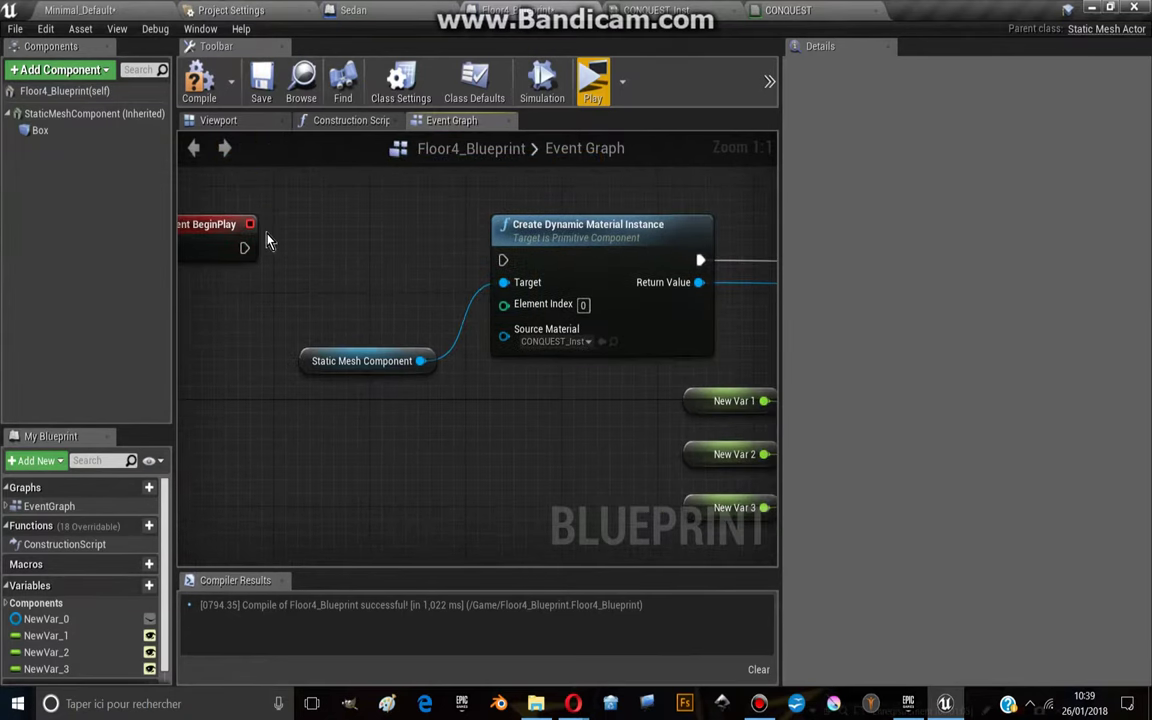
right_drag(620, 270, 509, 276)
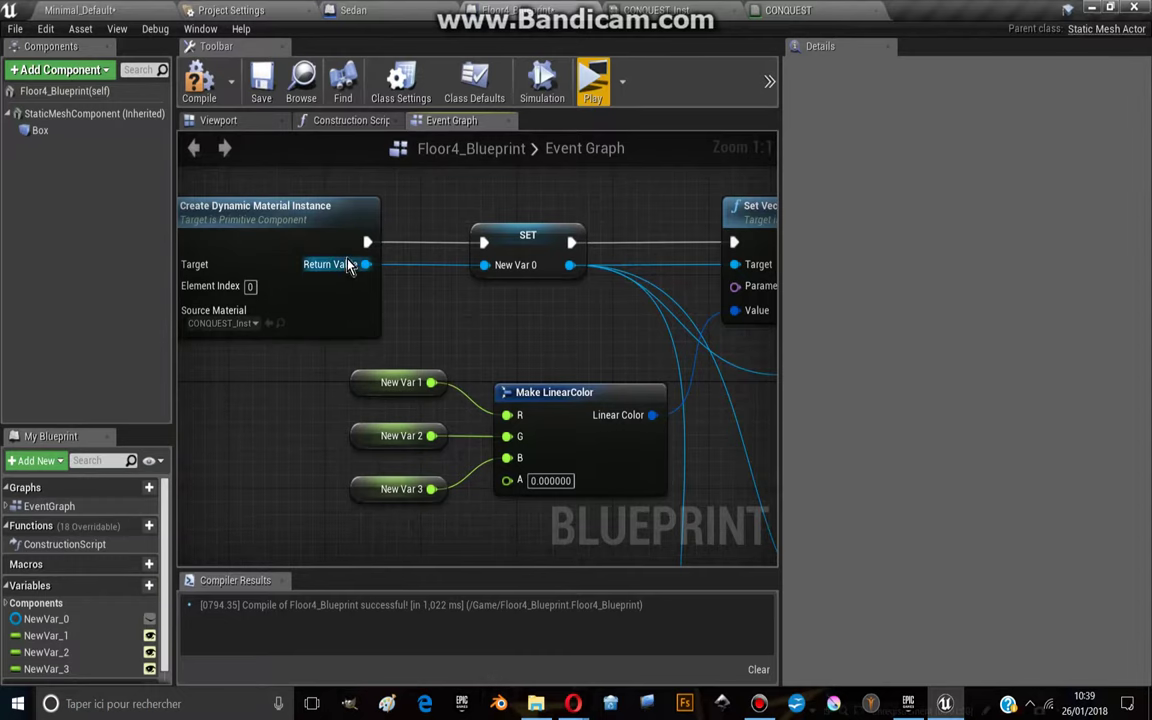
Pull wires from Return Value and New Var 0 to add a Set Vector Parameter Value node
drag(349, 264, 459, 182)
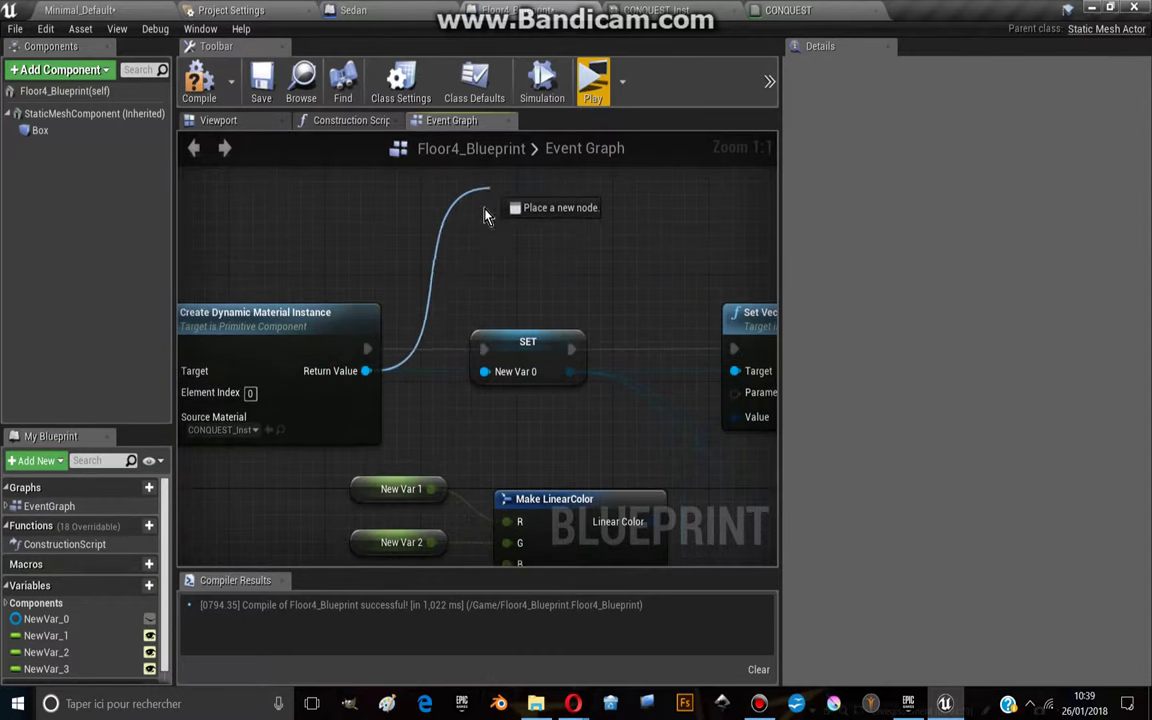
drag(577, 185, 484, 216)
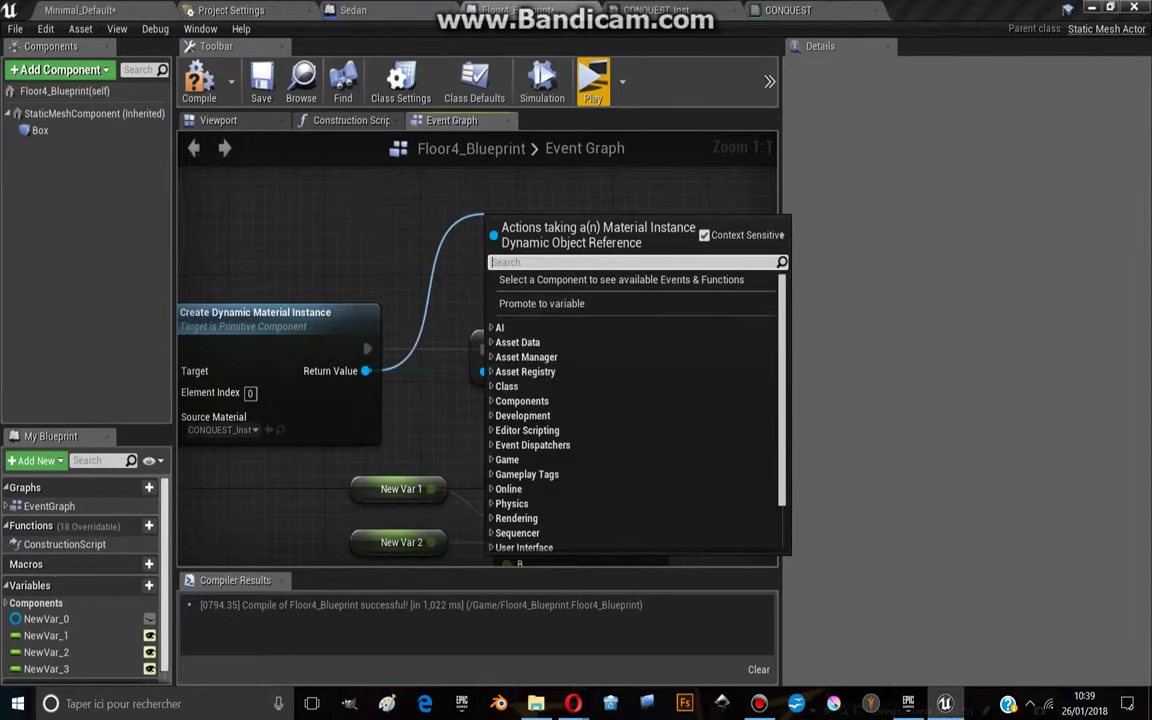
right_drag(647, 300, 457, 300)
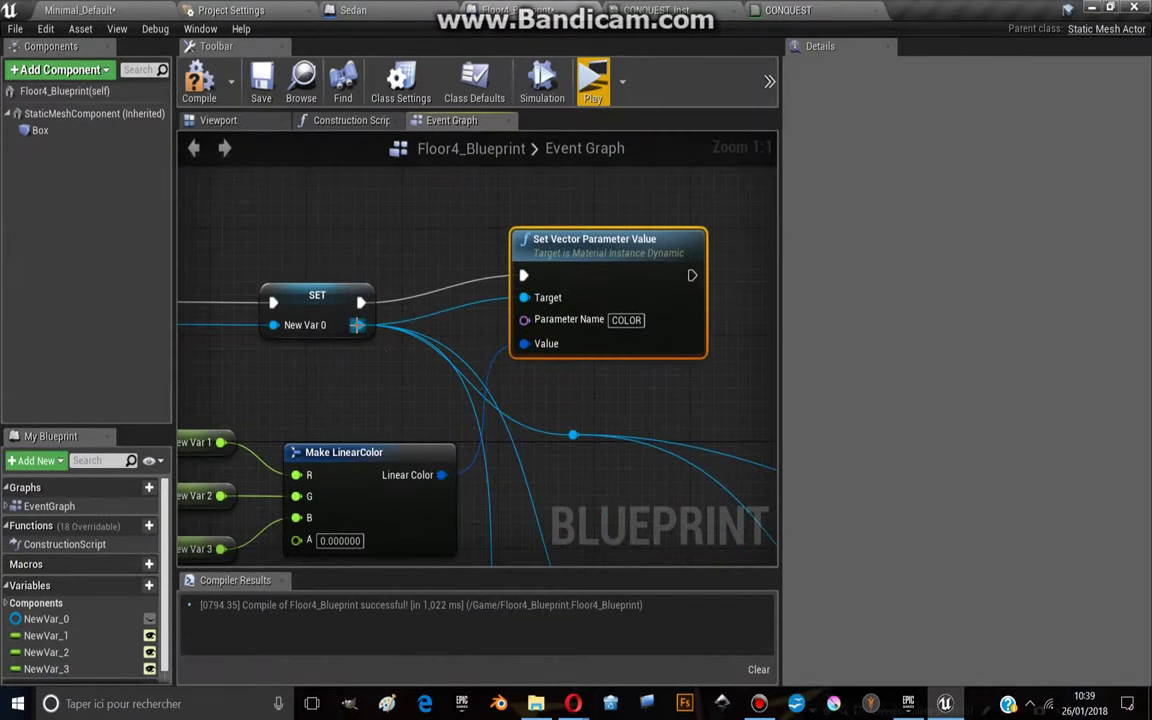
drag(357, 332, 355, 336)
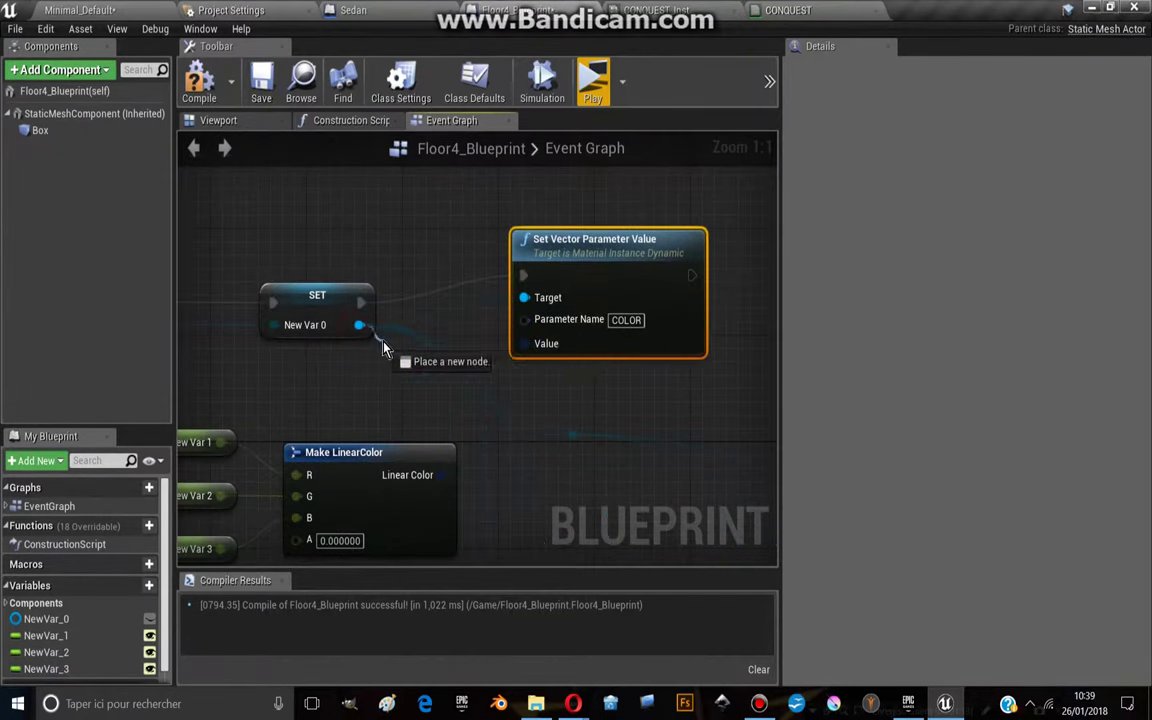
drag(471, 207, 471, 208)
text(se)
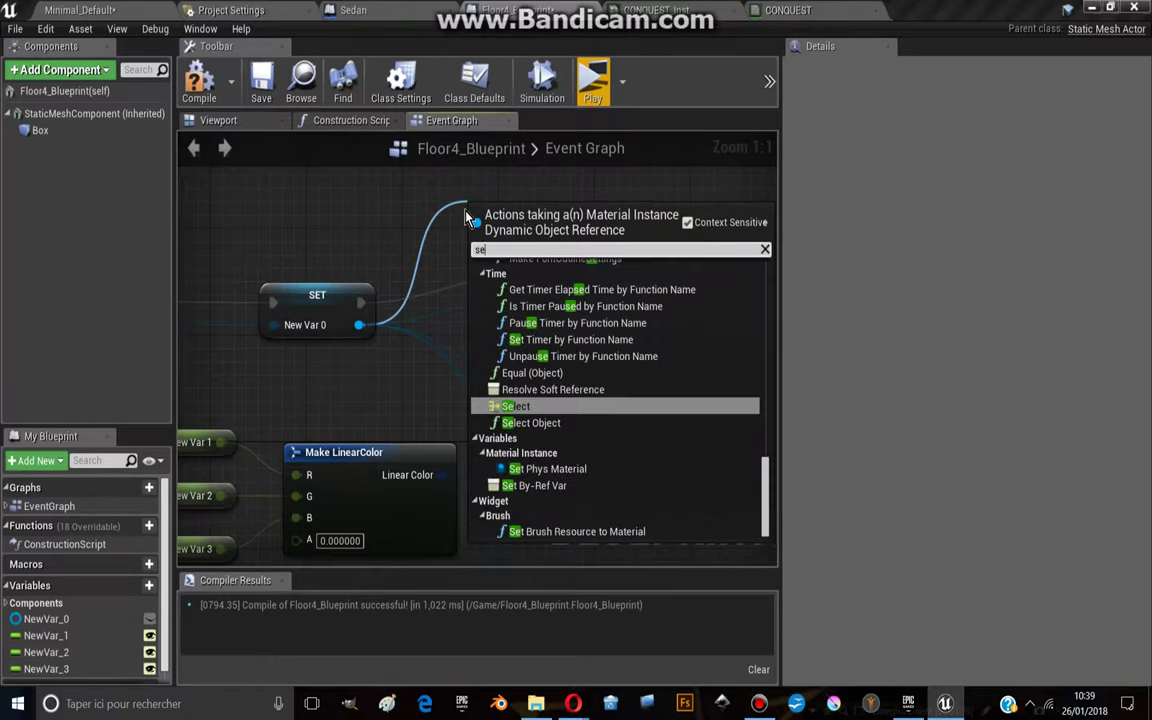
text(tve)
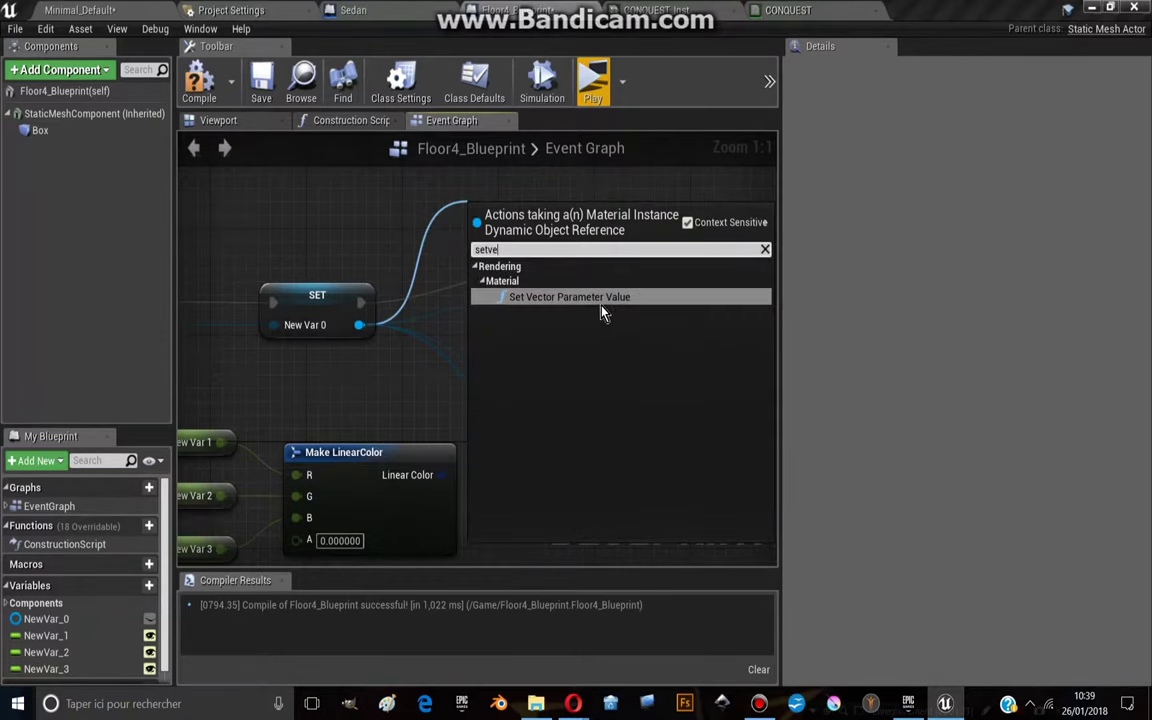
click(601, 307)
Recentre the graph, select the COLOR parameter name, and bring up CONQUEST_Inst
right_click(326, 286)
click(416, 243)
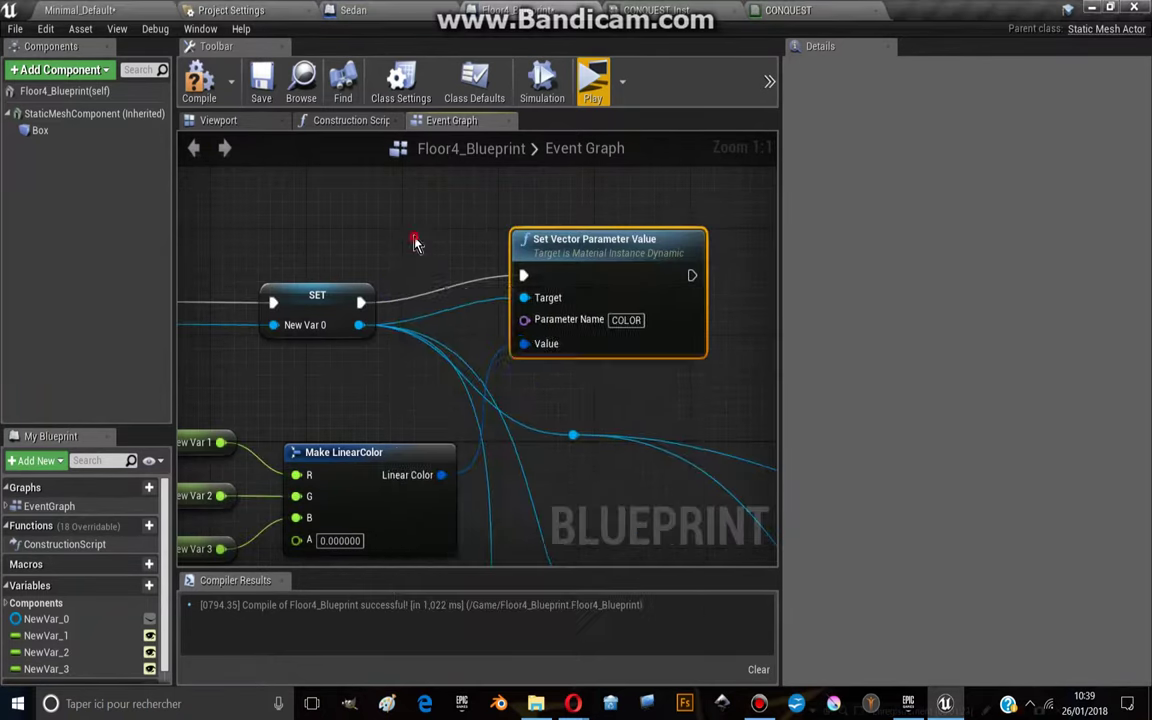
right_drag(416, 243, 371, 182)
drag(571, 276, 604, 303)
click(617, 286)
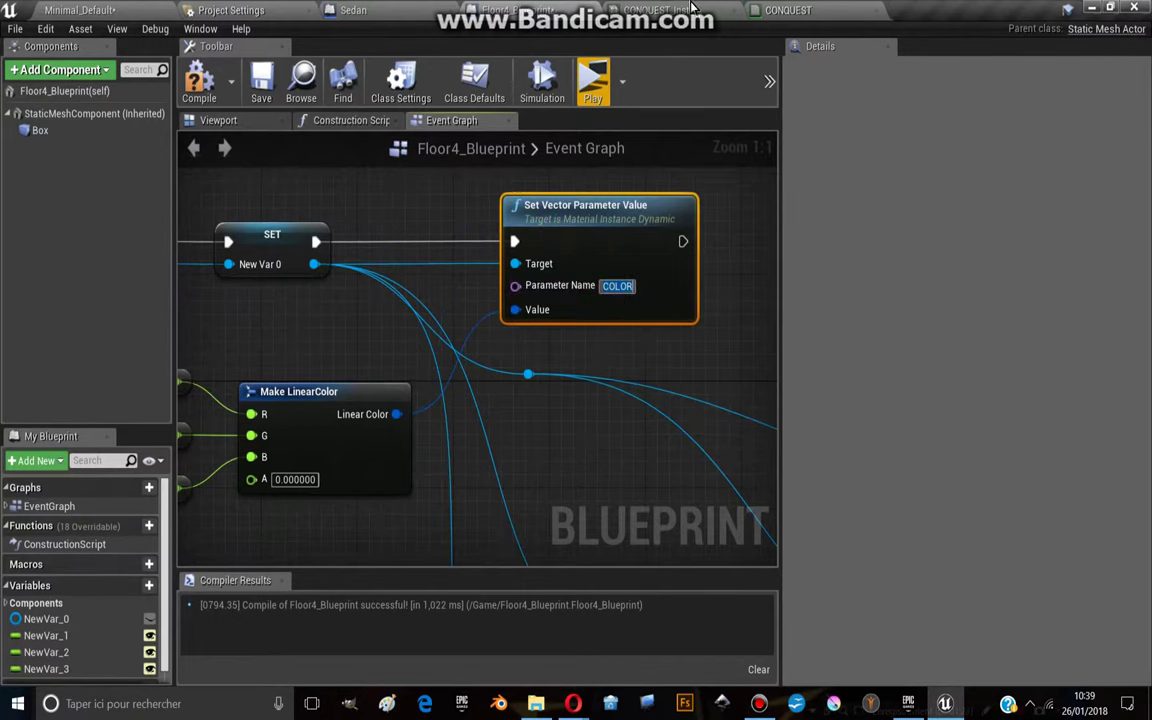
click(608, 10)
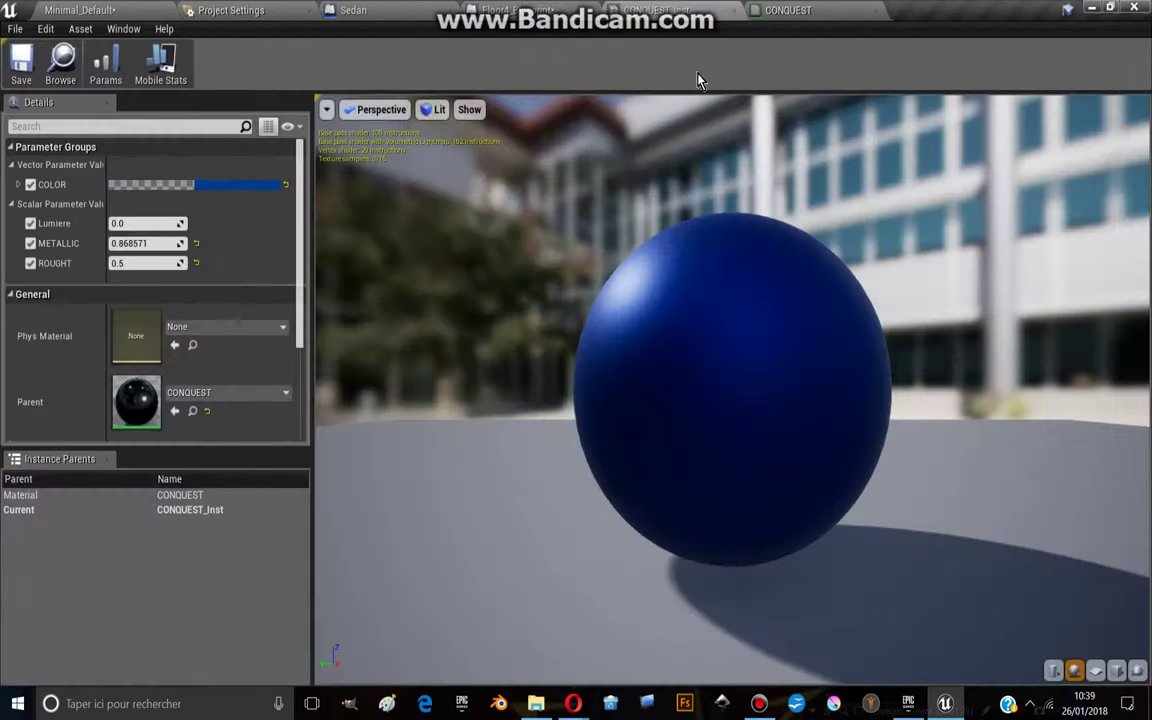
Retype the CONQUEST vector parameter name as COLOR, apply, and return to Floor4_Blueprint
click(783, 10)
drag(622, 266, 620, 256)
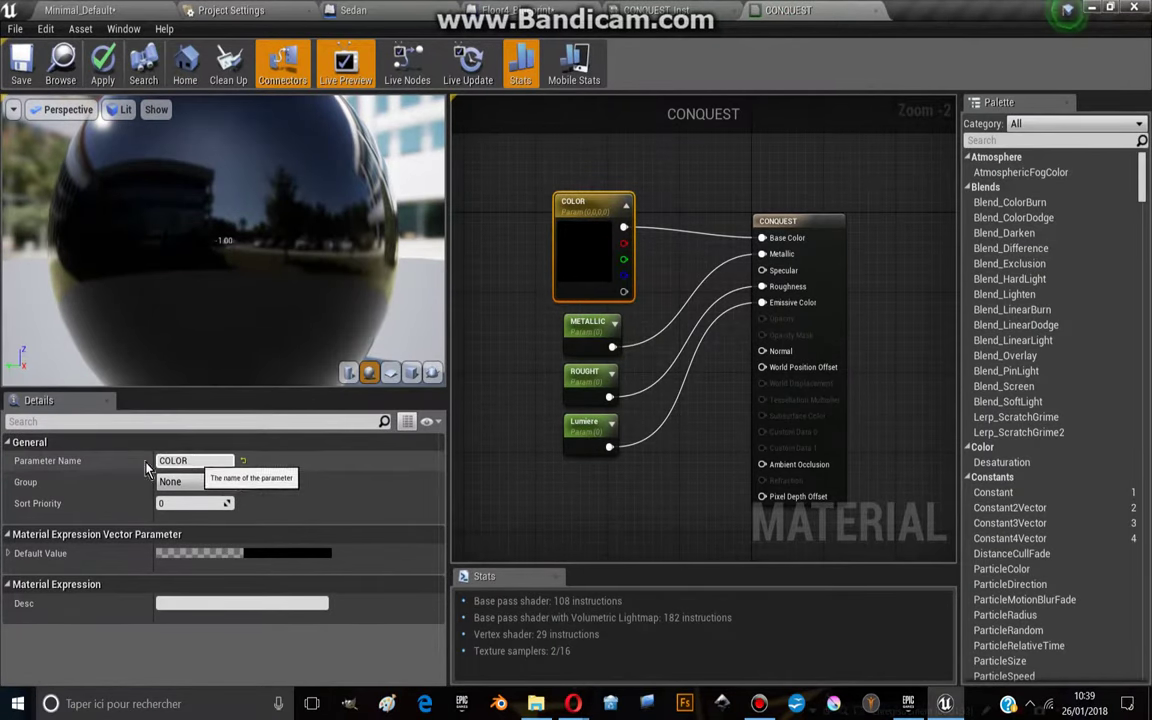
click(193, 460)
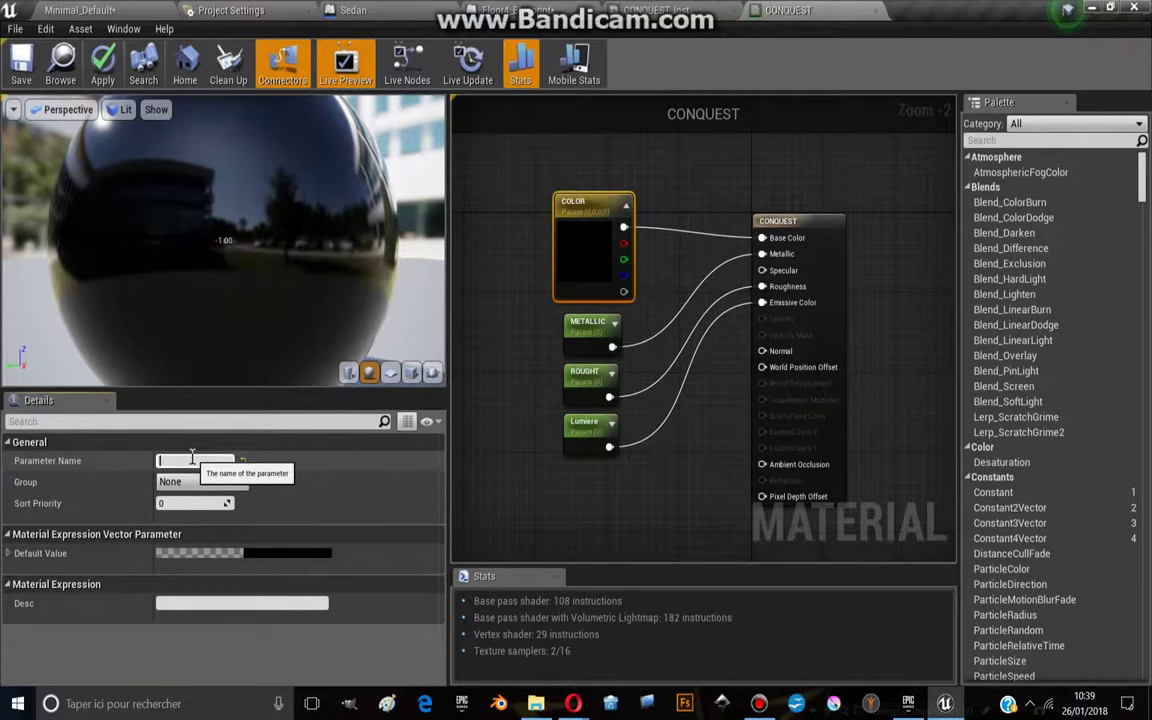
click(462, 385)
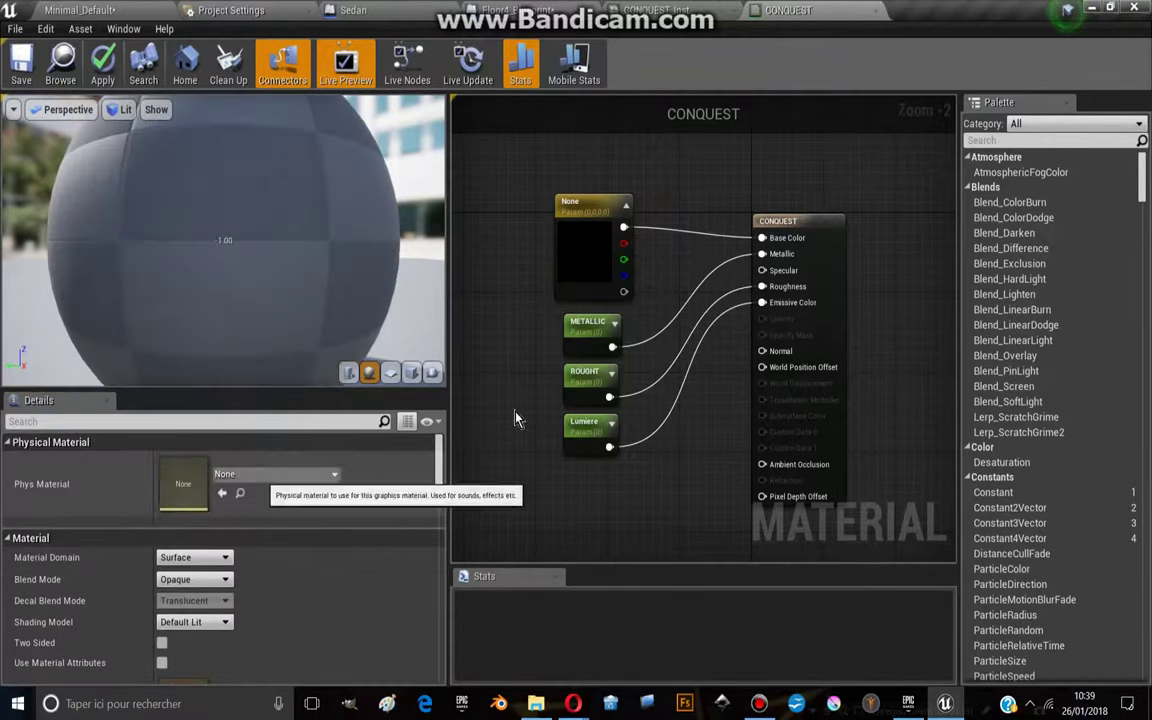
click(575, 207)
text(COLOR)
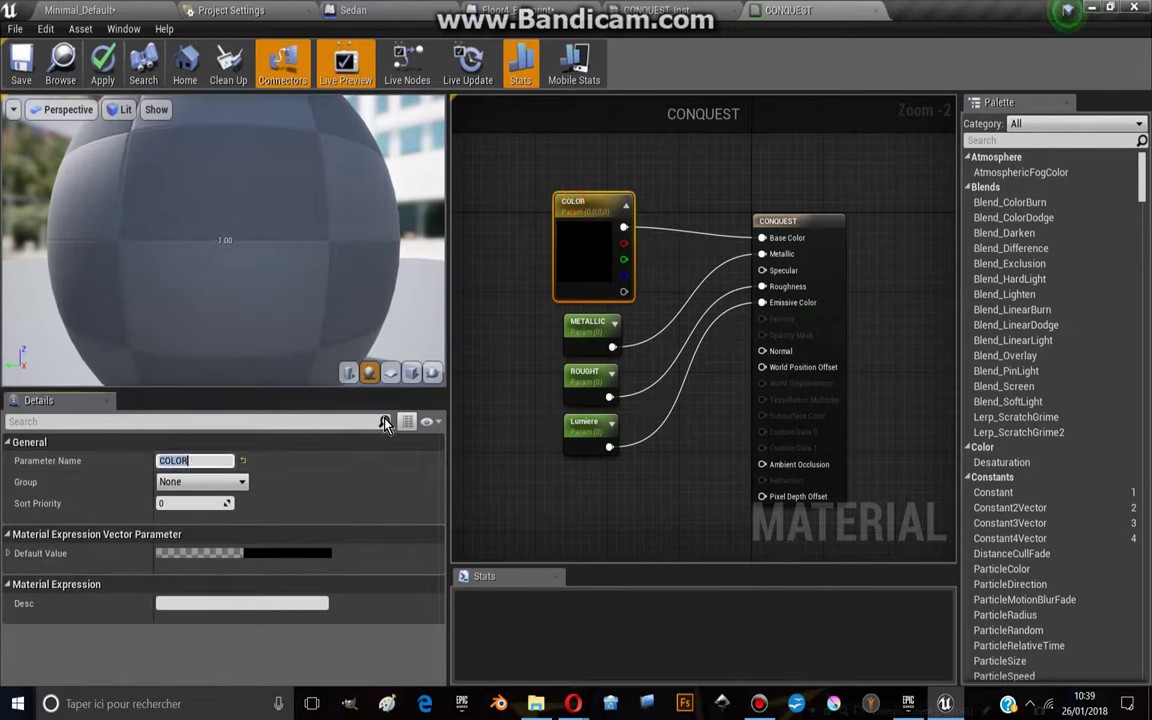
click(102, 62)
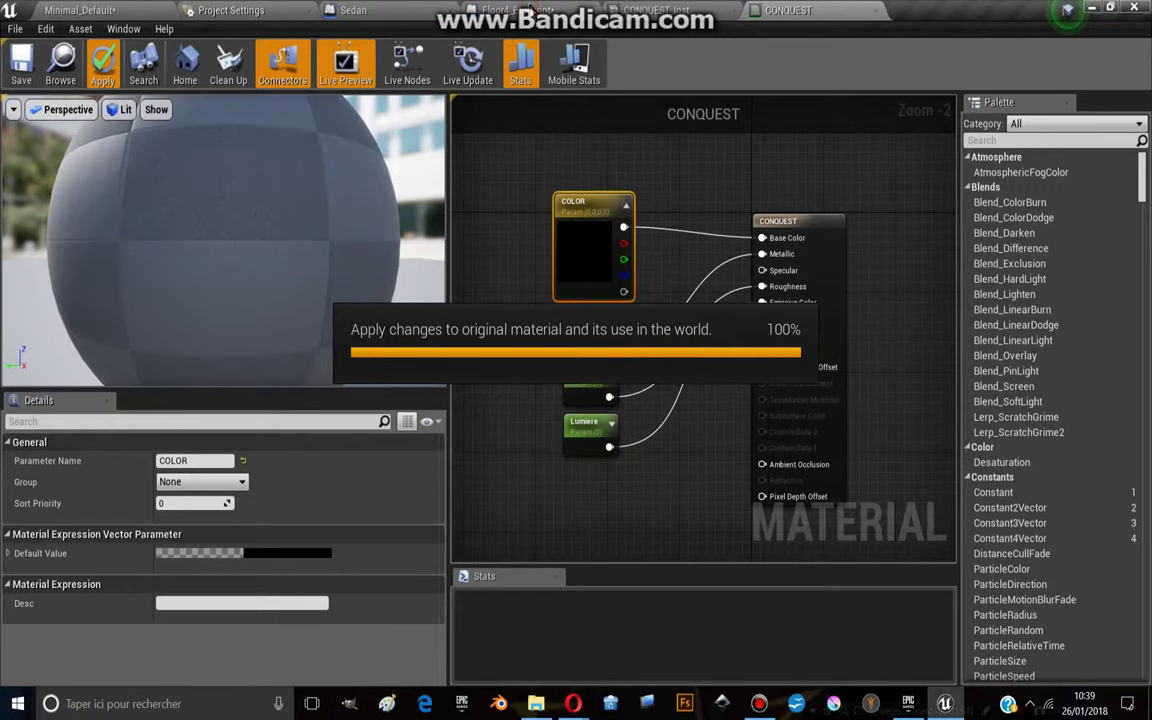
click(518, 10)
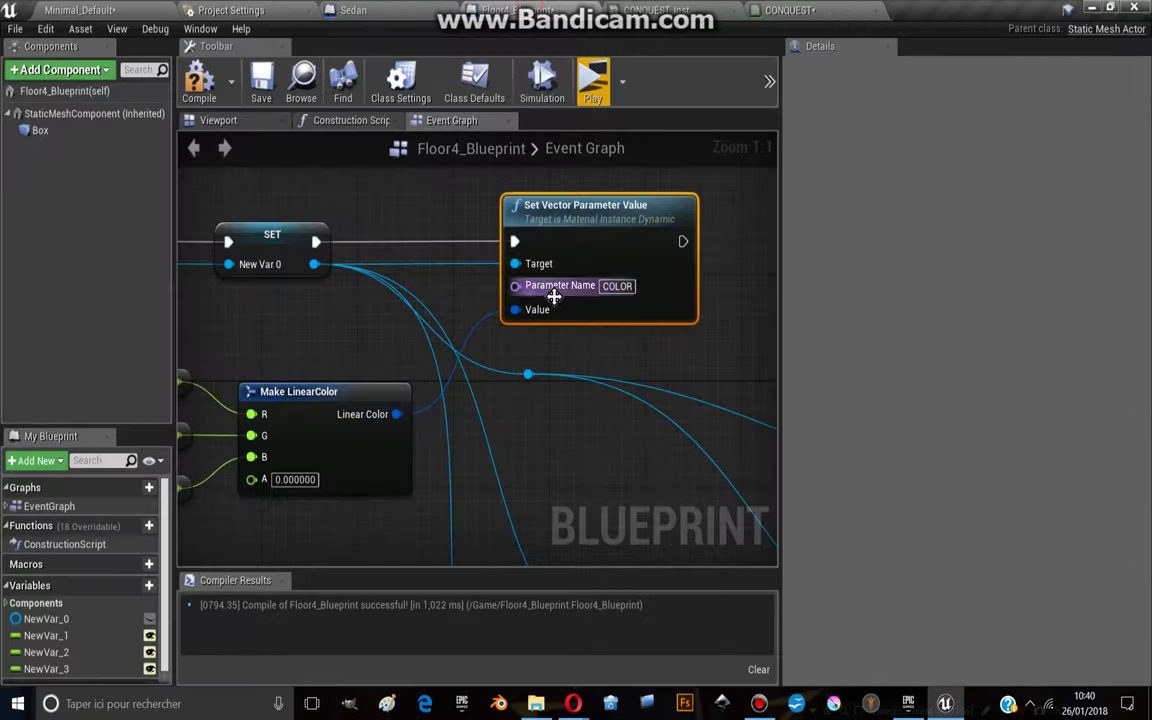
Survey the Branch, Cast To Sedan and Set Vector Parameter Value nodes in the Event Graph
scroll(553, 296, down, 3)
right_drag(490, 338, 440, 298)
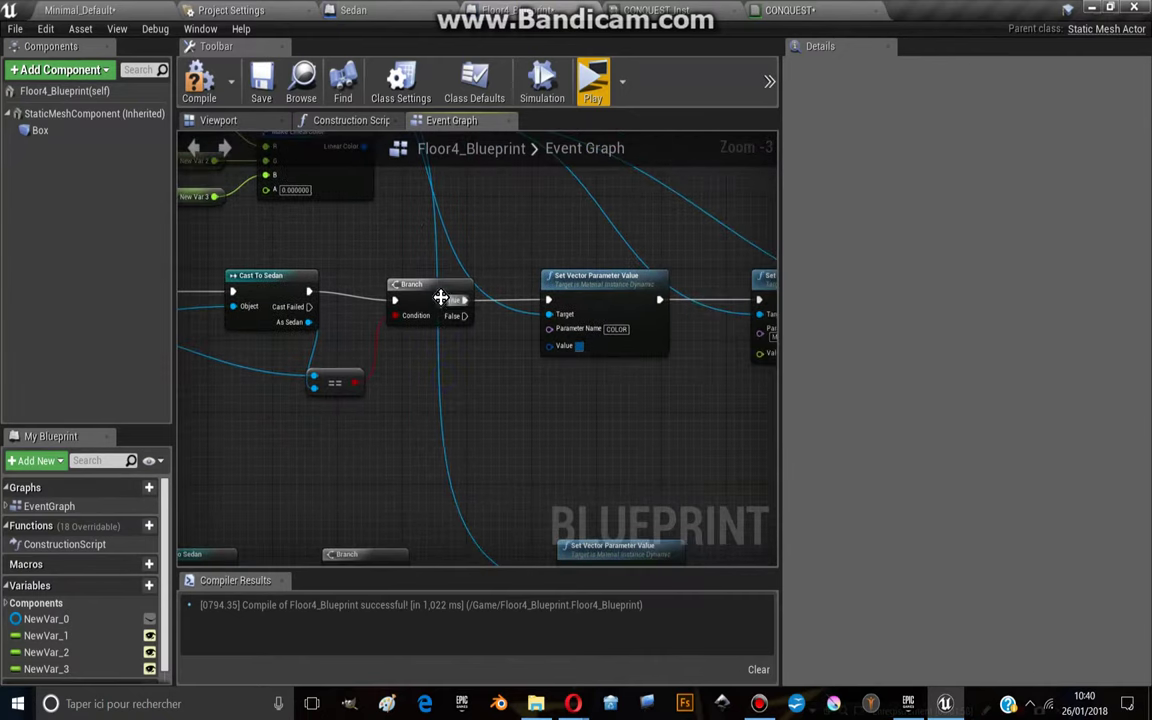
click(440, 298)
right_drag(185, 299, 380, 289)
right_drag(570, 312, 355, 300)
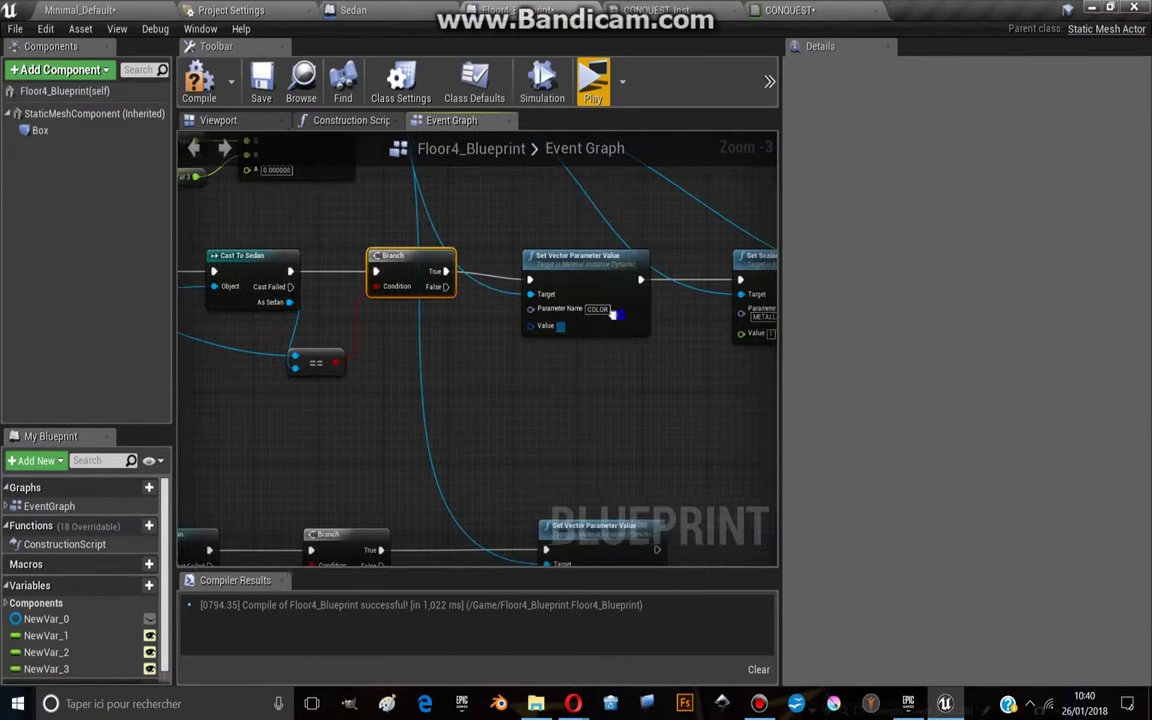
scroll(355, 300, up, 1)
mouse_move(436, 280)
right_down()
mouse_move(614, 269)
mouse_move(483, 334)
mouse_move(500, 335)
right_up()
scroll(614, 269, up, 2)
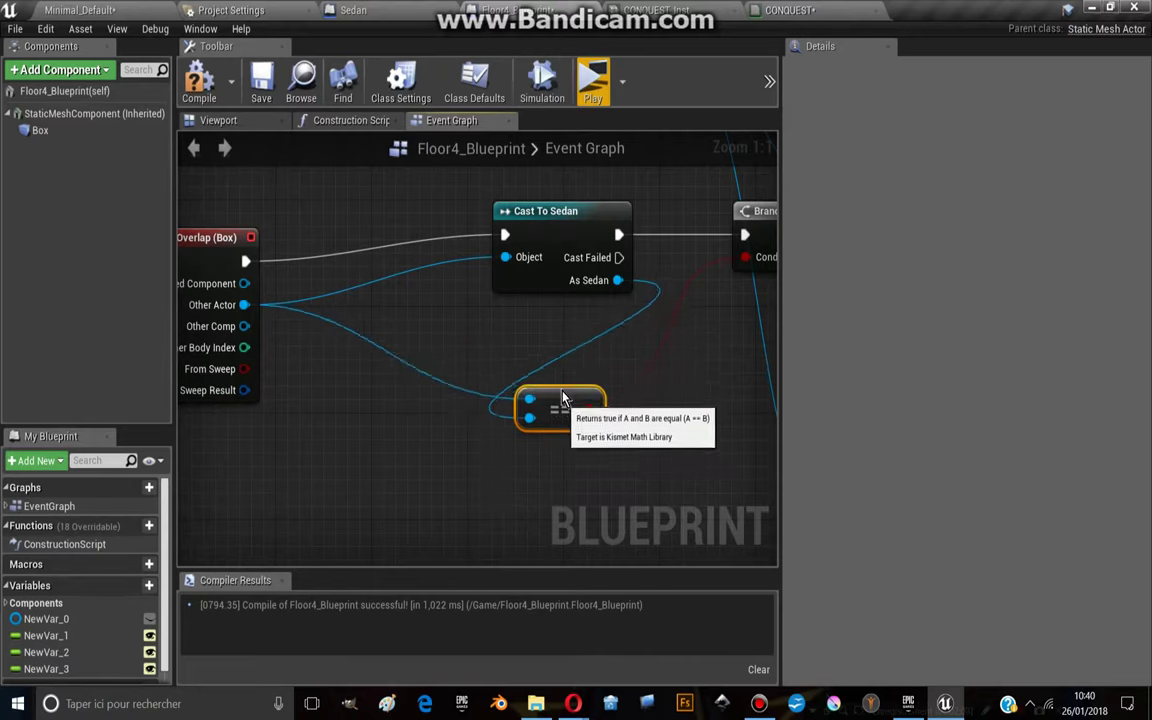
Move the == node below Cast To Sedan, inspect the setter nodes, then switch to CONQUEST
drag(672, 368, 553, 381)
mouse_move(561, 221)
mouse_down()
mouse_move(537, 181)
mouse_move(527, 251)
mouse_up()
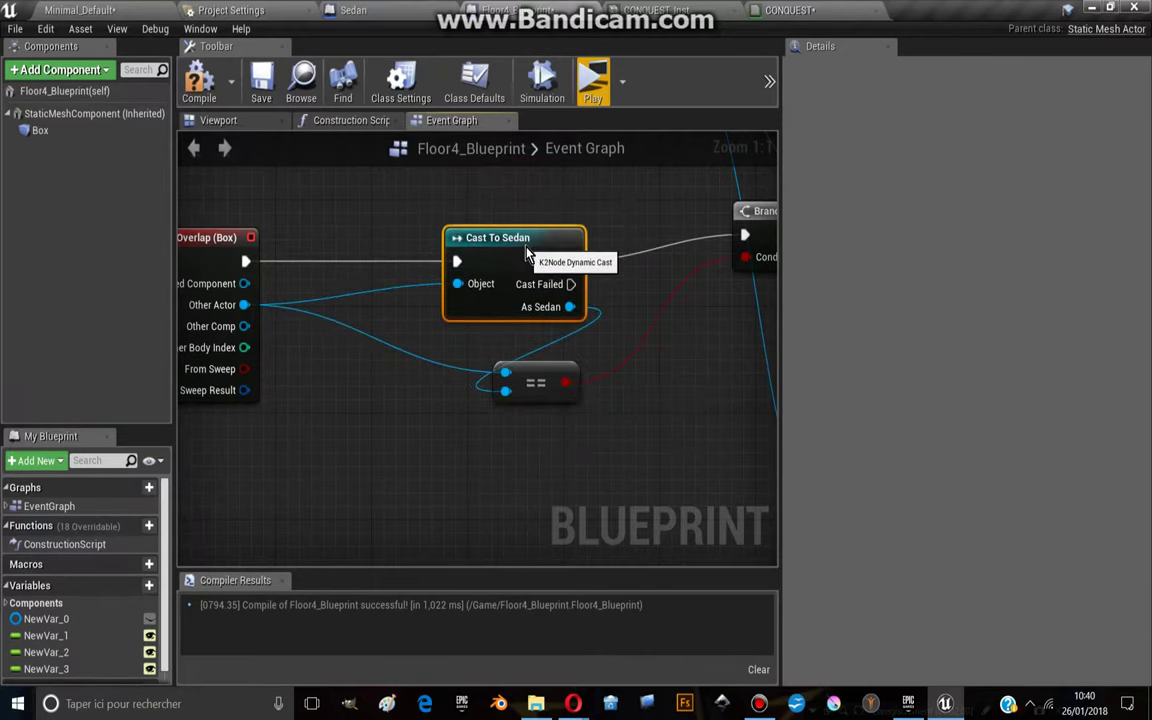
right_drag(527, 251, 343, 258)
click(587, 266)
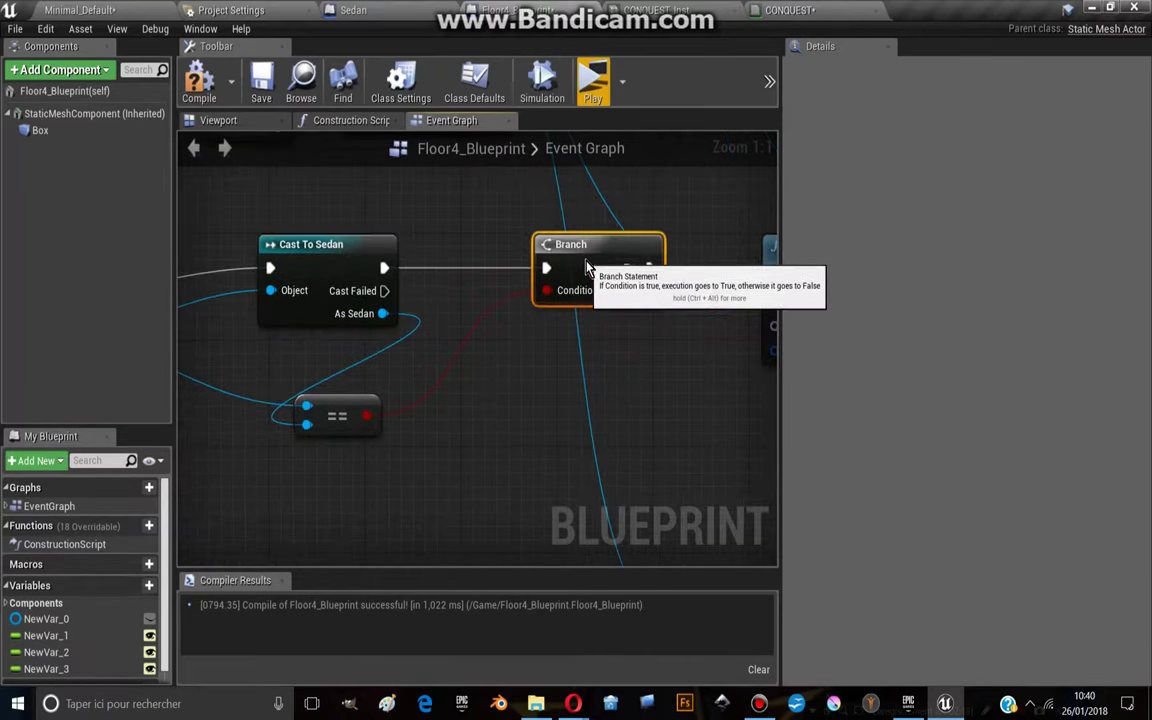
mouse_move(587, 266)
right_down()
mouse_move(504, 314)
mouse_move(303, 337)
mouse_move(448, 342)
right_up()
click(566, 312)
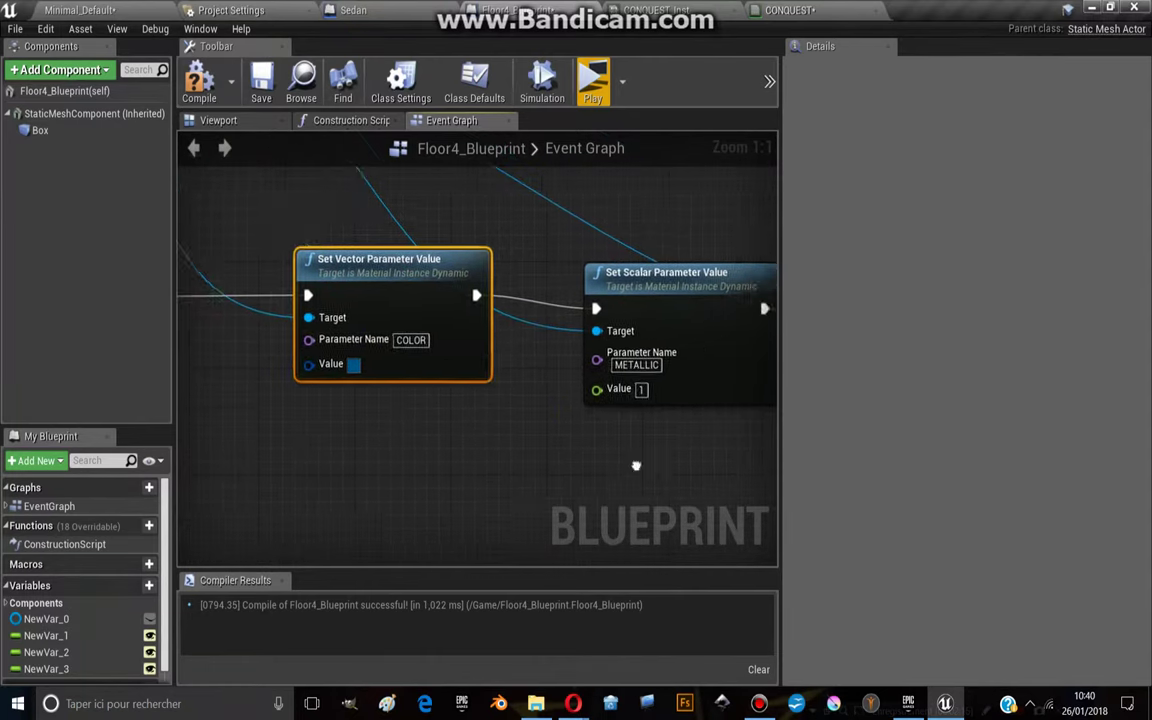
right_drag(635, 465, 450, 329)
right_drag(578, 398, 572, 352)
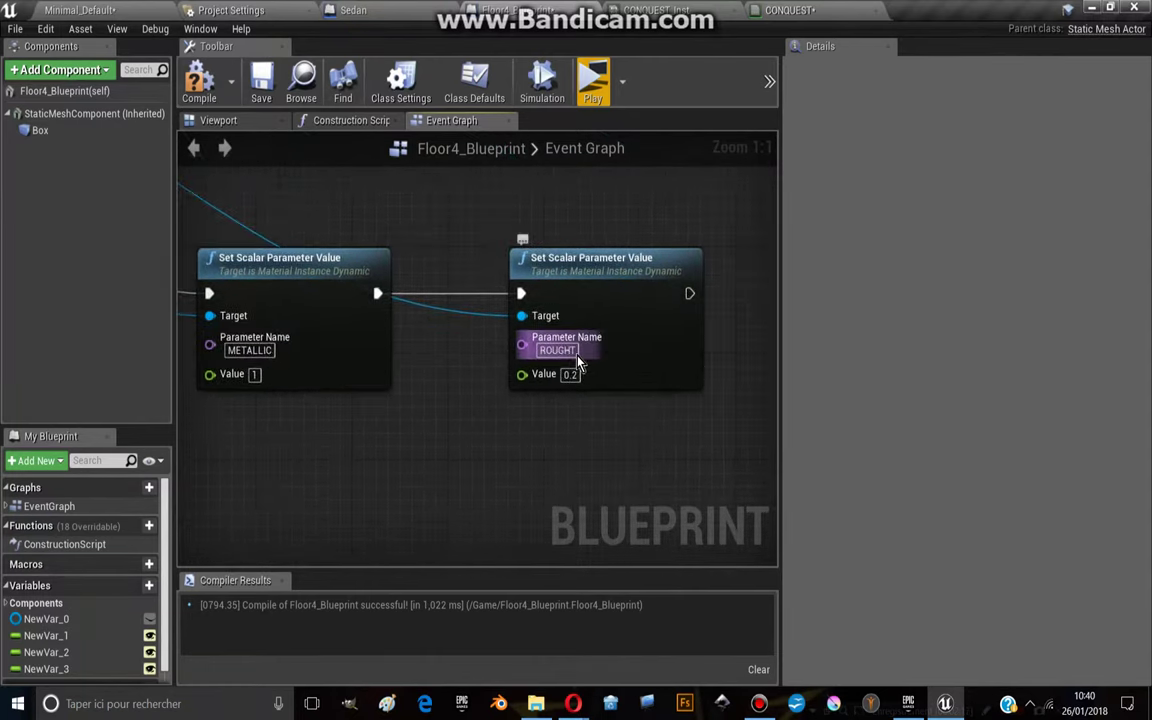
click(795, 12)
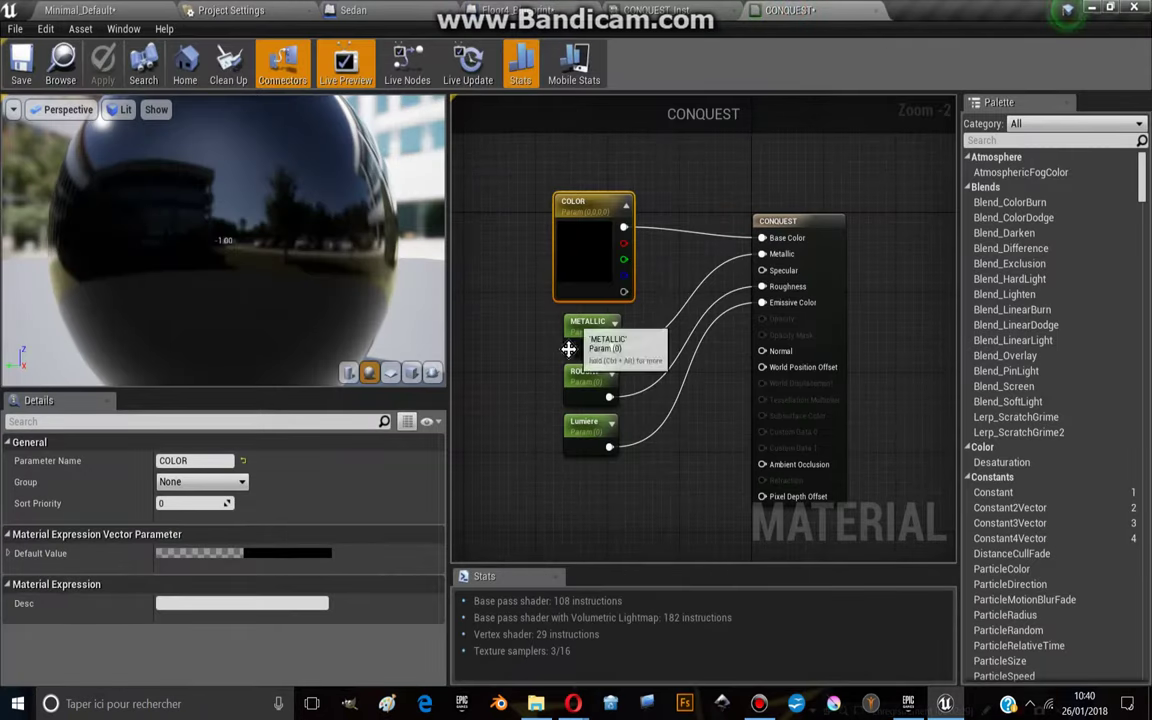
Check CONQUEST_Inst and CONQUEST, then overview Floor4_Blueprint's graph and pull out a new wire
click(690, 12)
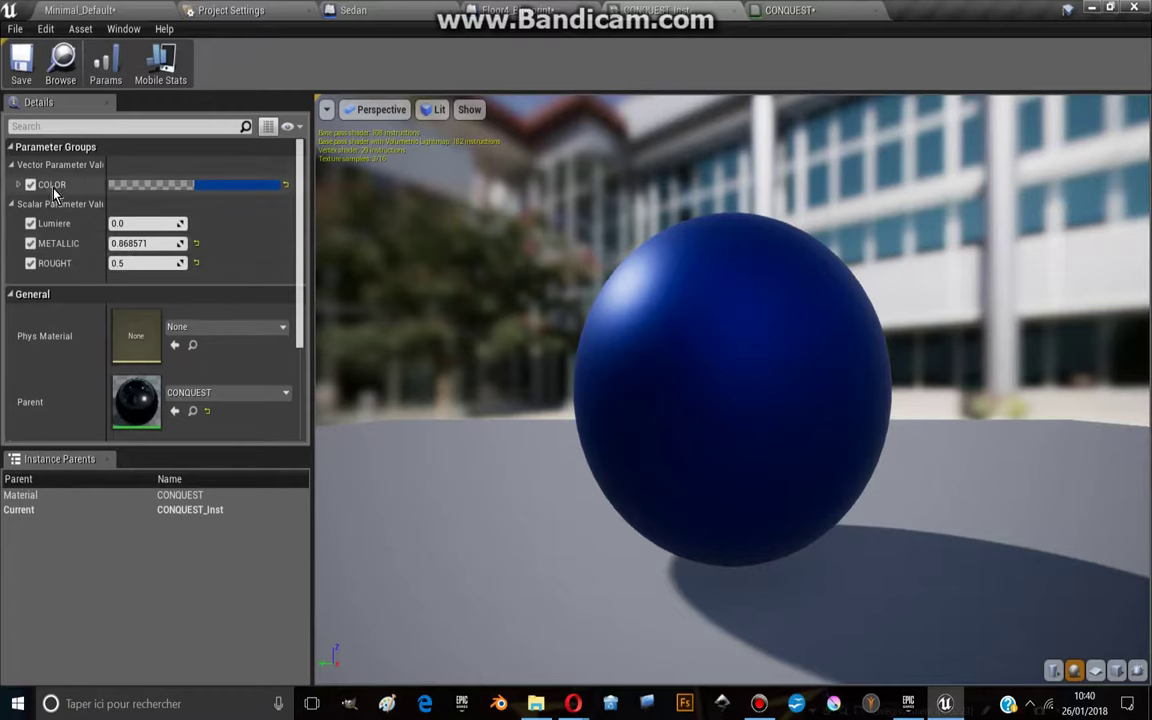
click(790, 10)
click(515, 10)
right_drag(674, 294, 576, 259)
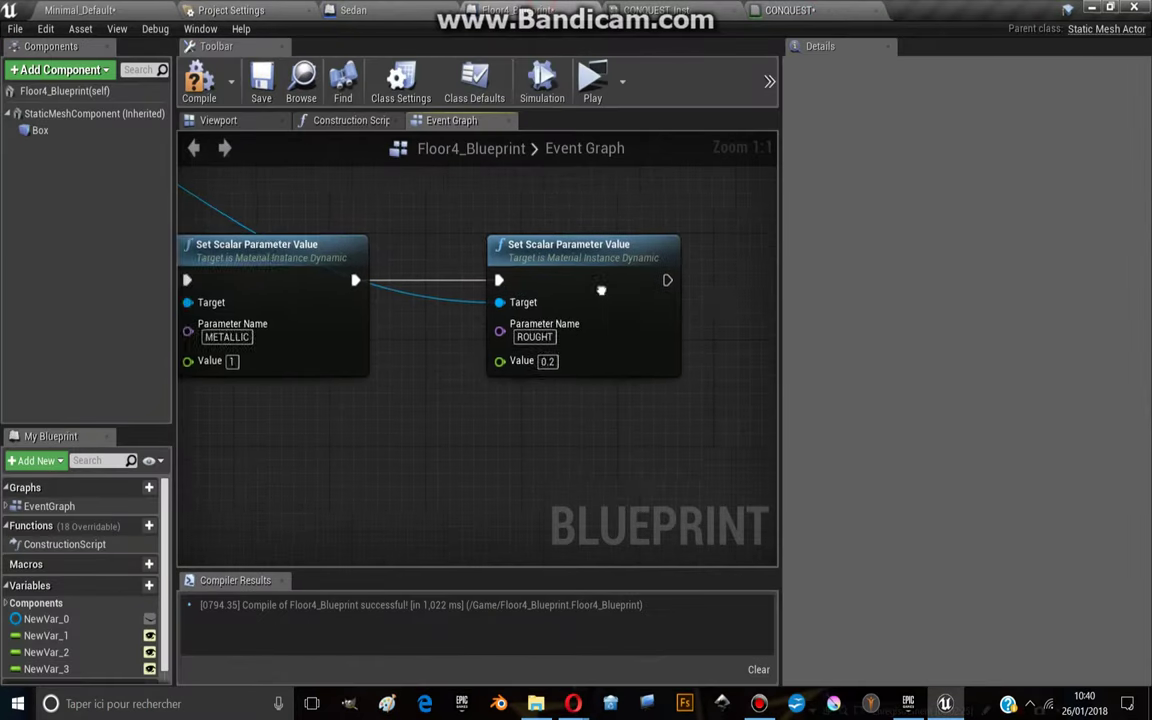
scroll(445, 327, down, 3)
scroll(478, 334, down, 2)
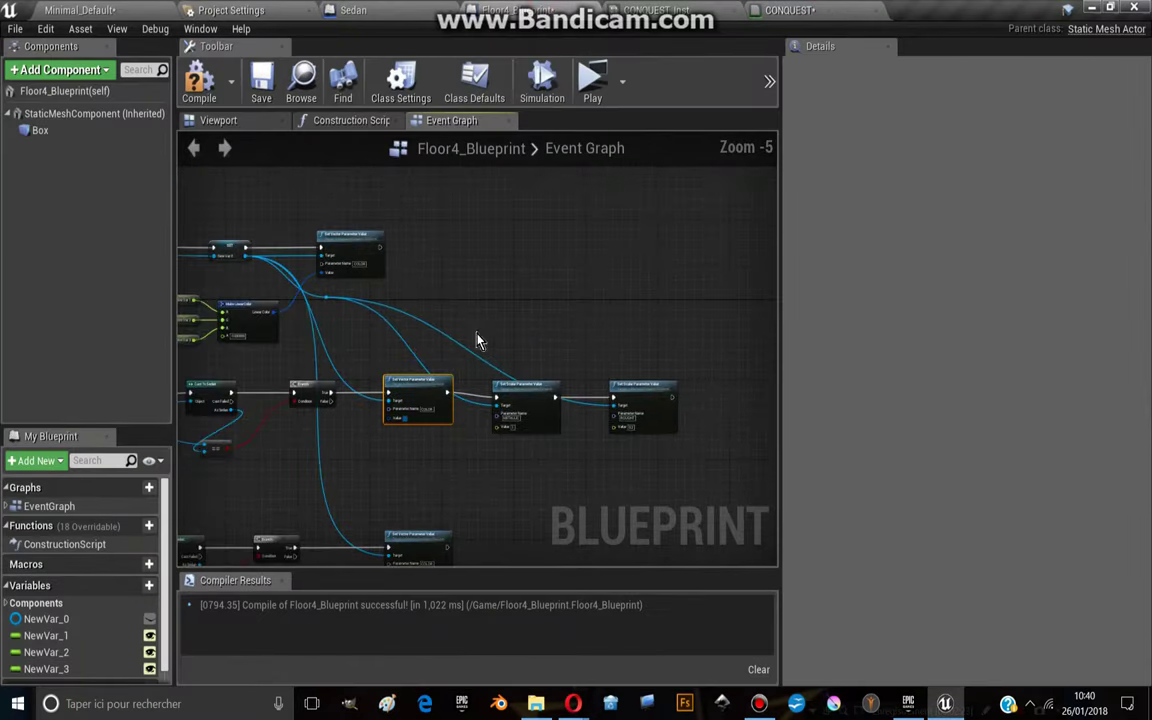
scroll(355, 302, up, 2)
scroll(355, 302, up, 1)
right_drag(355, 302, 2, 387)
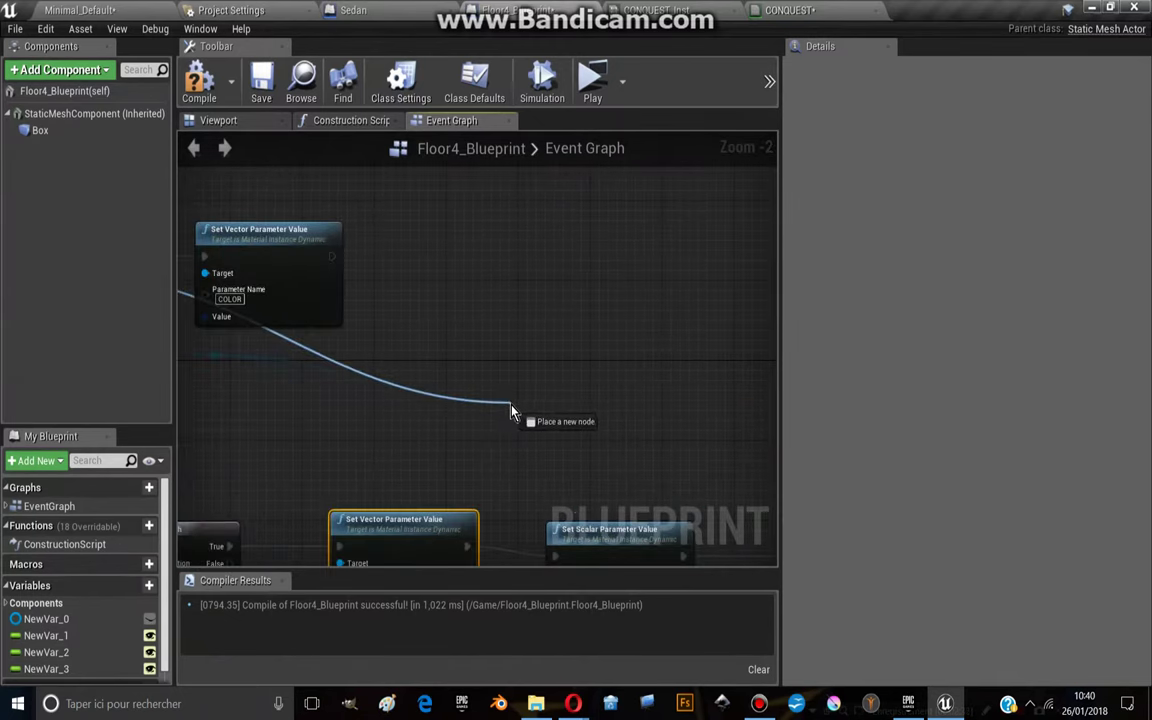
Add a reroute and a Set Scalar Parameter Value node ('setsc') after ROUGHT, then open CONQUEST_Inst
drag(2, 387, 520, 410)
click(617, 398)
right_drag(609, 393, 519, 274)
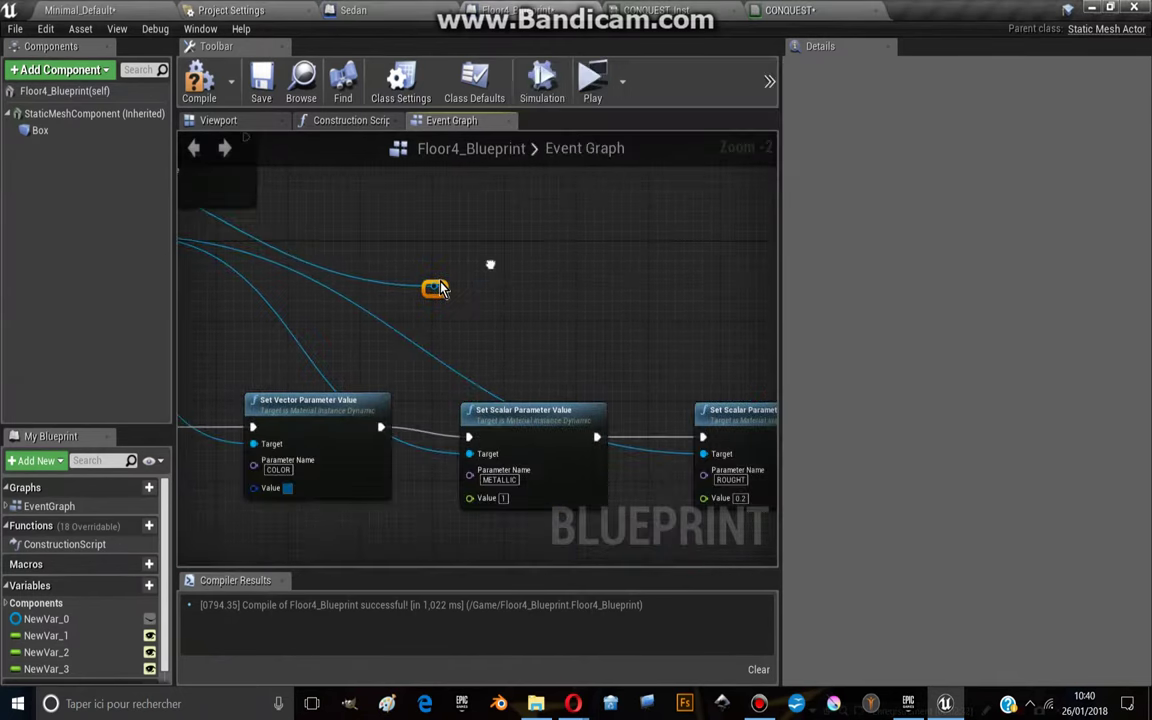
mouse_move(424, 283)
mouse_down()
mouse_move(592, 380)
mouse_move(587, 467)
mouse_up()
text(set)
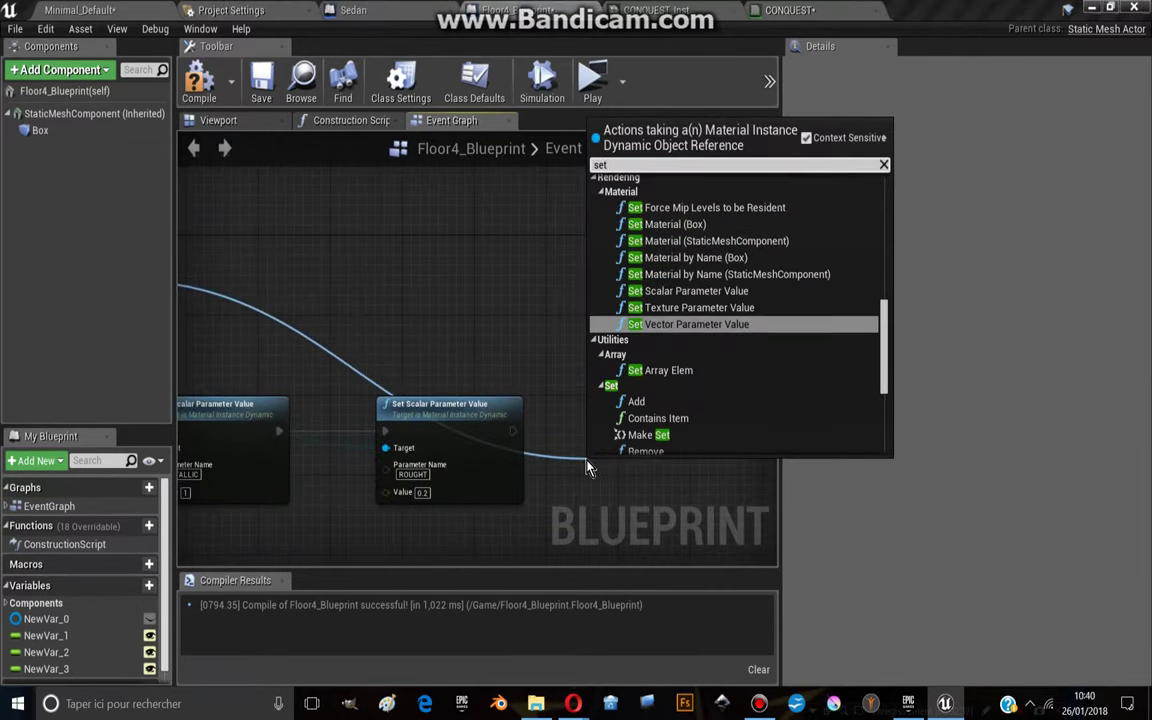
text(sc)
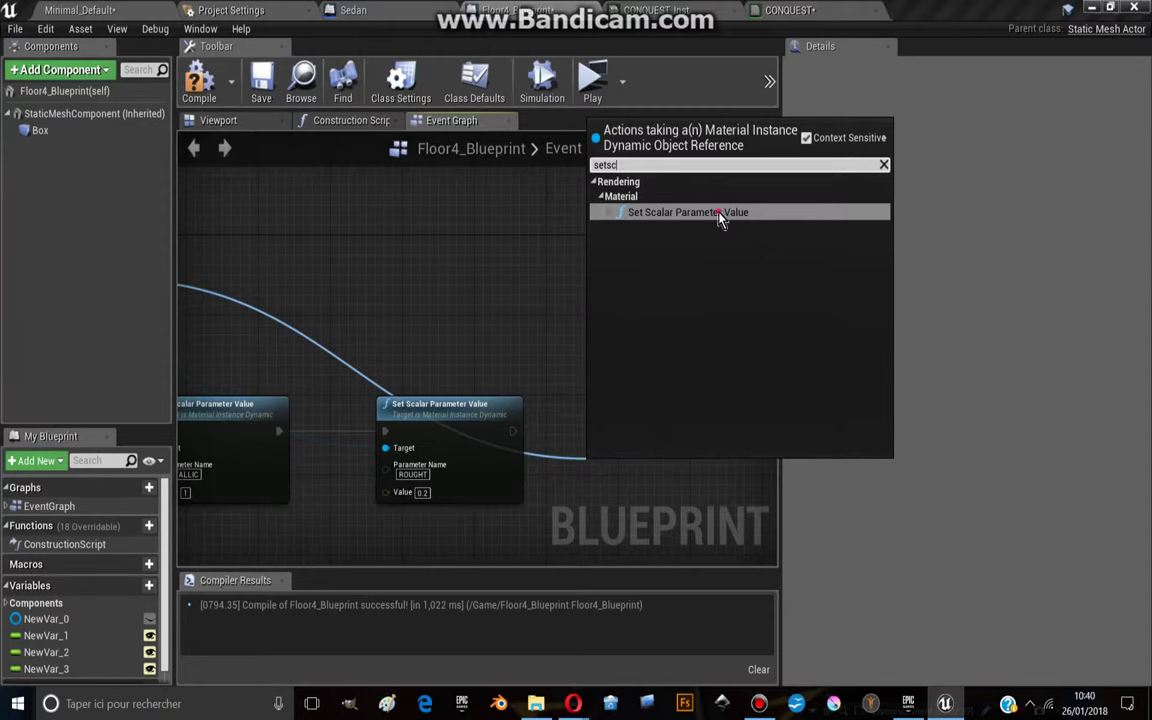
click(720, 215)
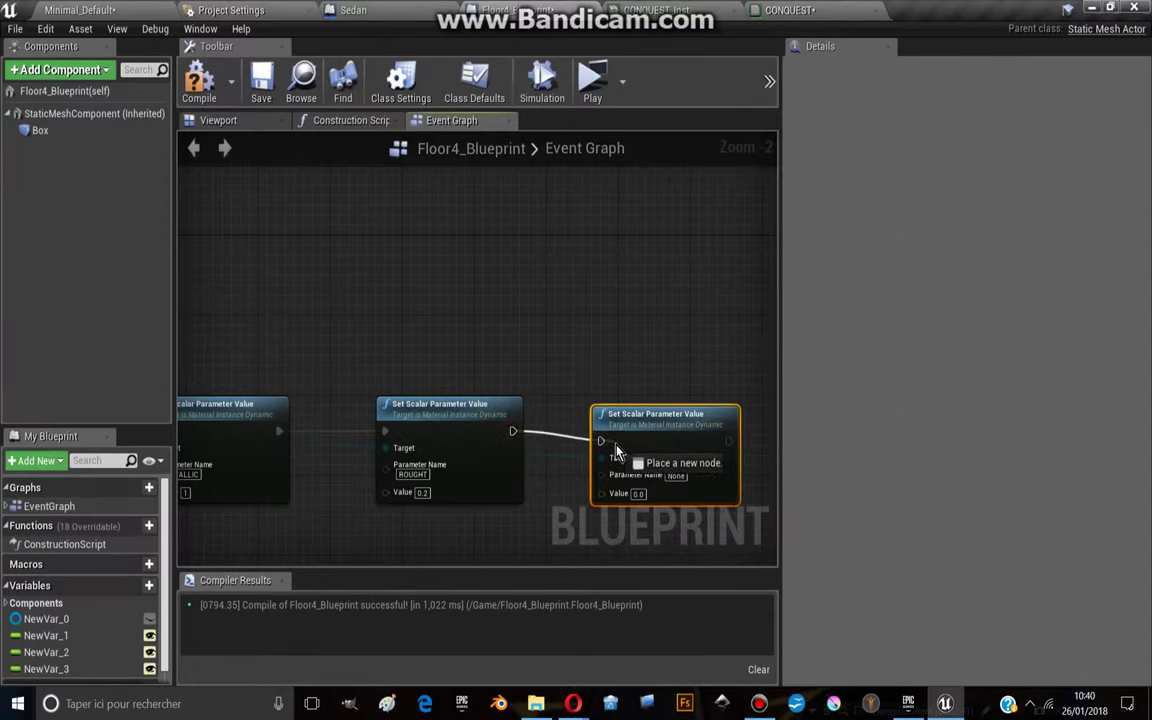
click(655, 11)
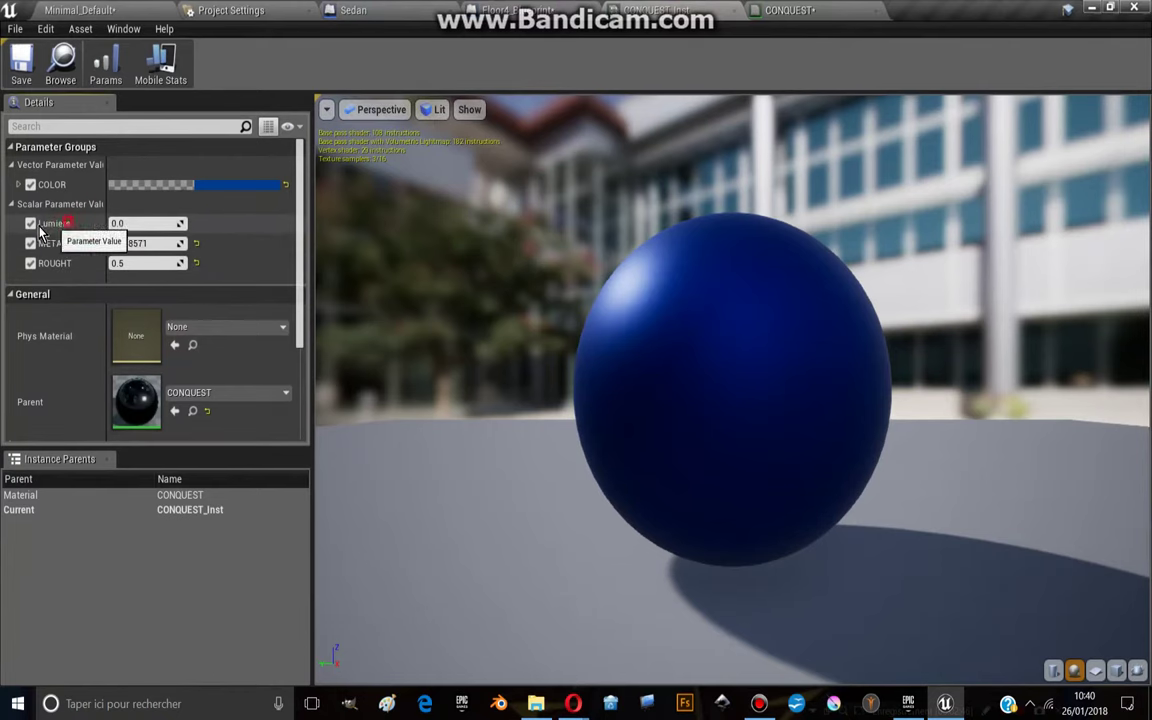
Copy the Lumiere Parameter Name from the CONQUEST material and return to Floor4_Blueprint
click(777, 11)
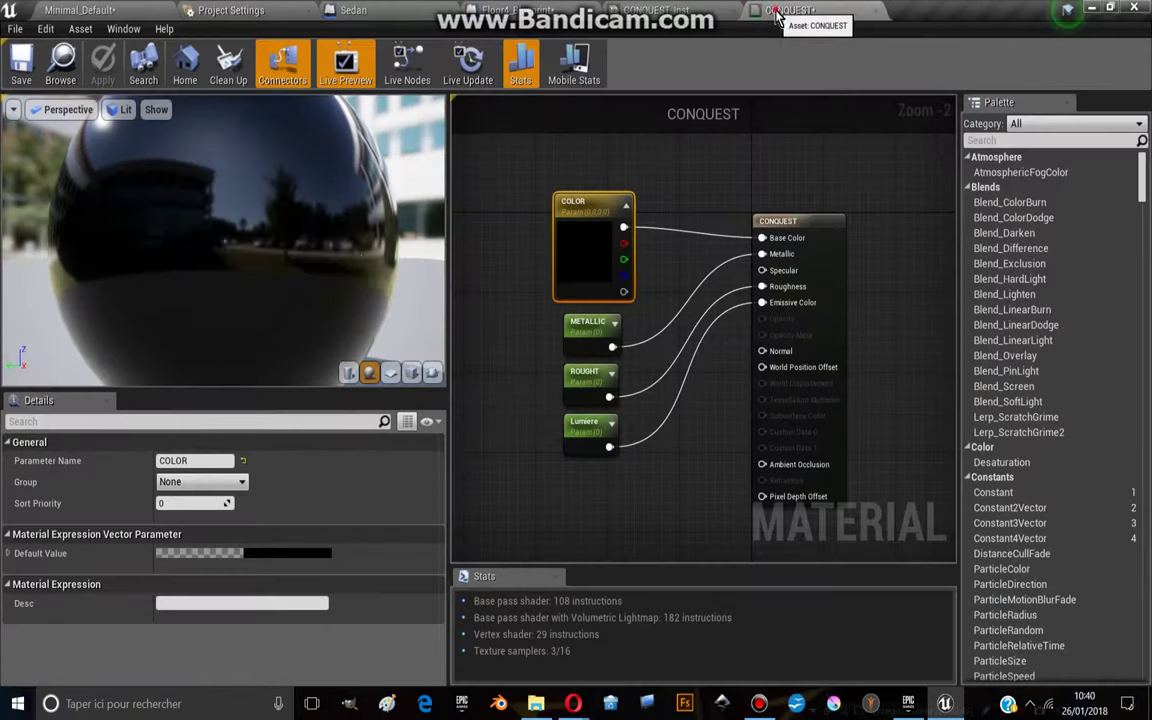
right_click(166, 466)
click(214, 527)
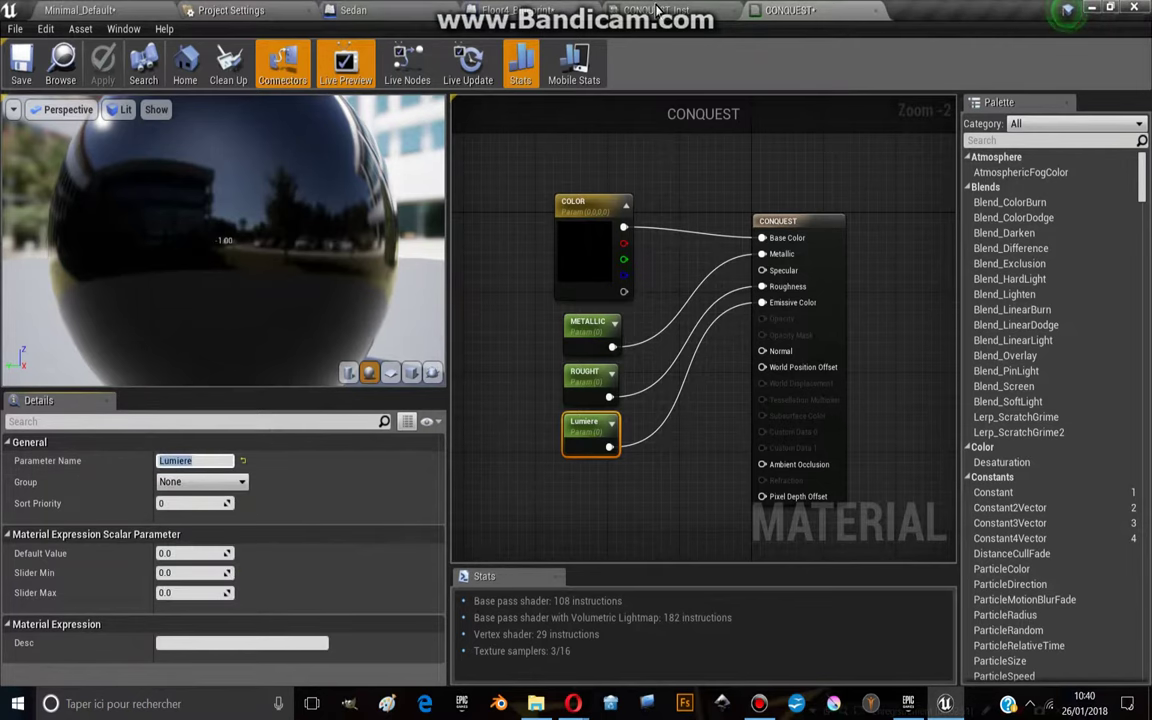
right_click(187, 464)
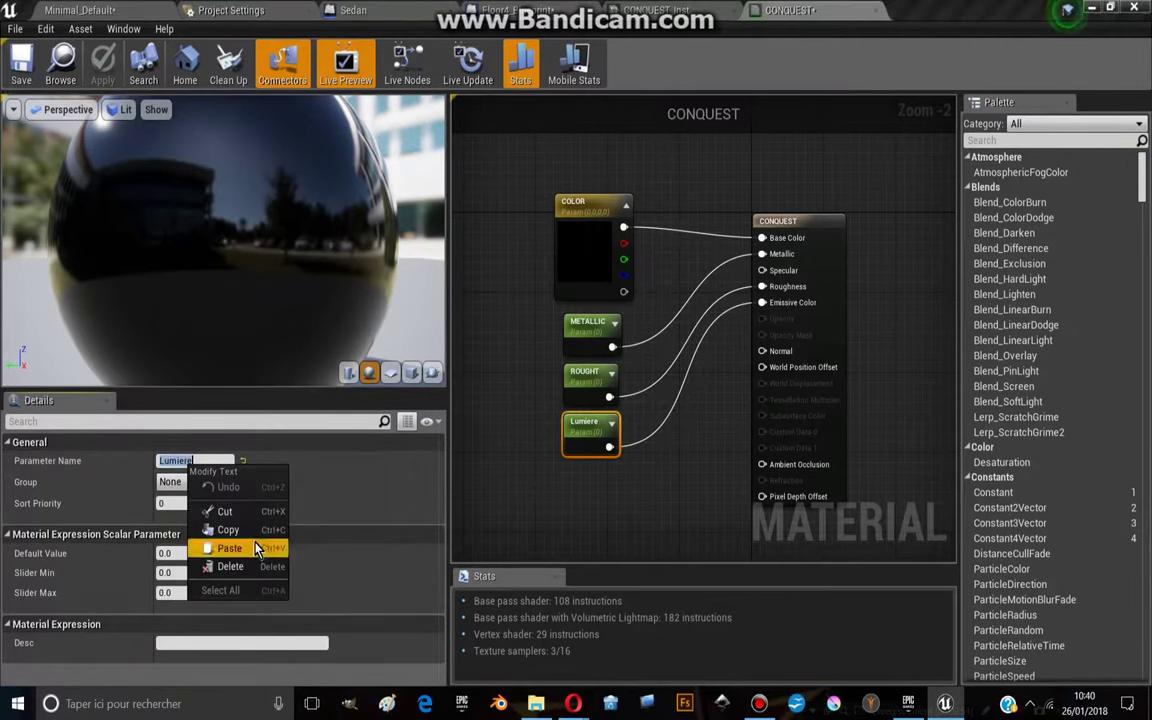
click(229, 530)
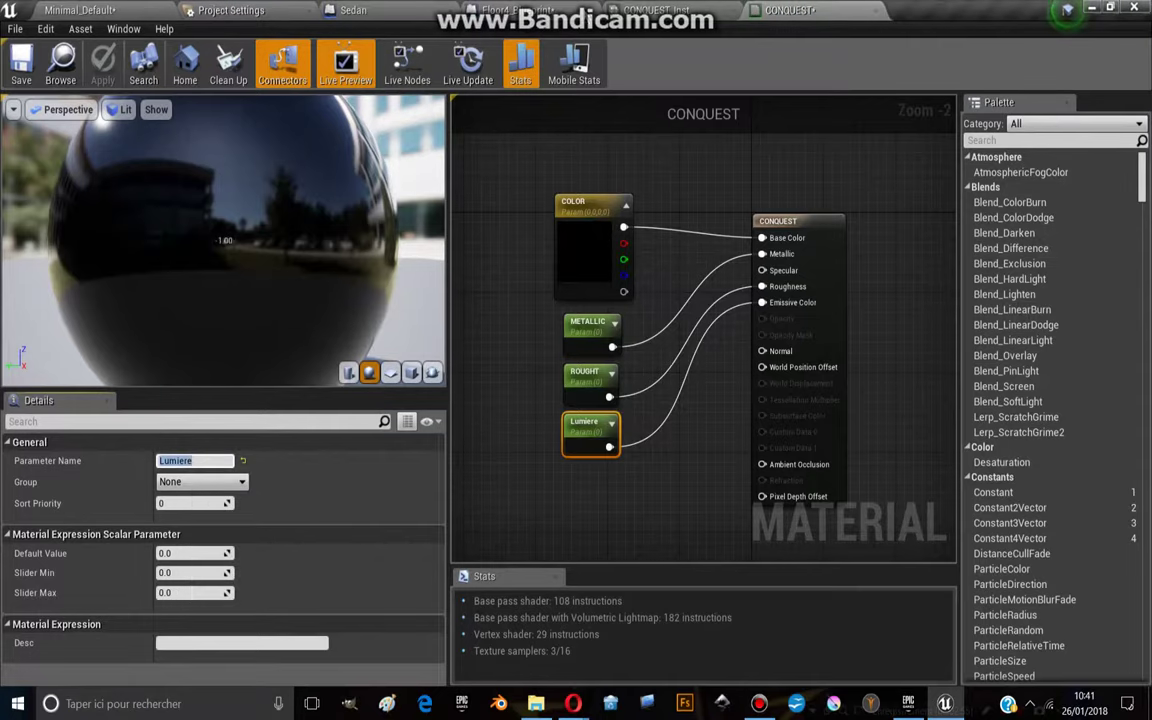
click(520, 10)
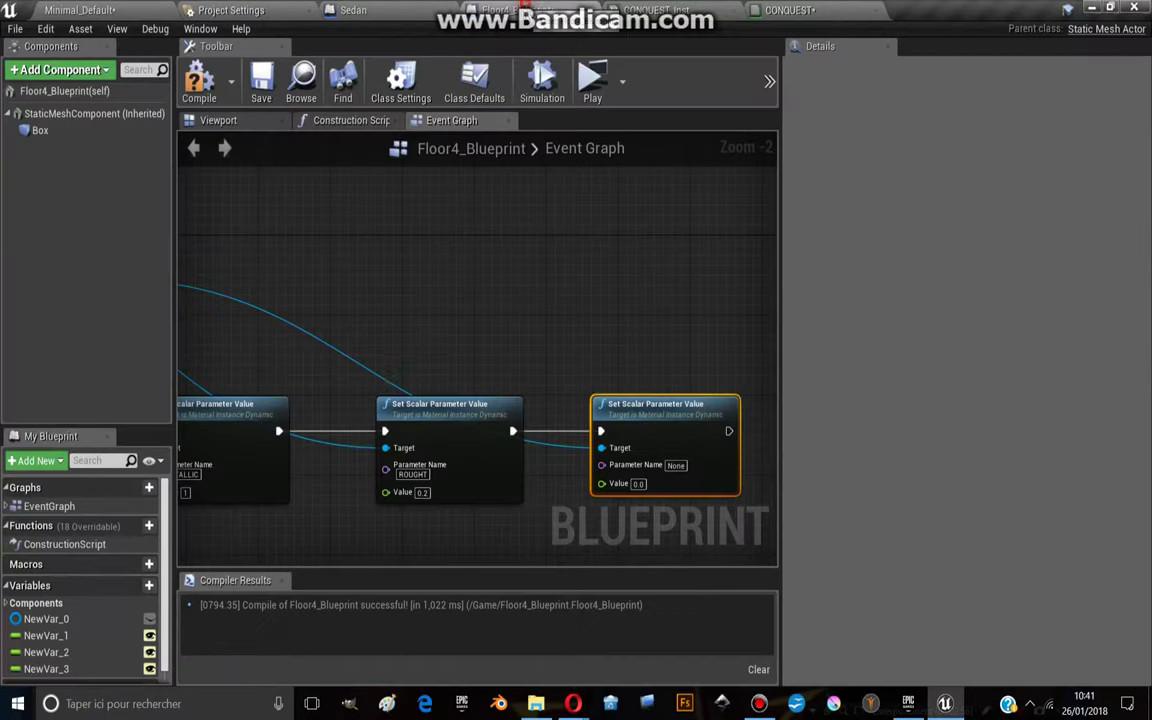
Paste Lumiere as the new node's parameter with value 1, compile, and review COLOR and METALLIC nodes
right_click(682, 469)
click(738, 556)
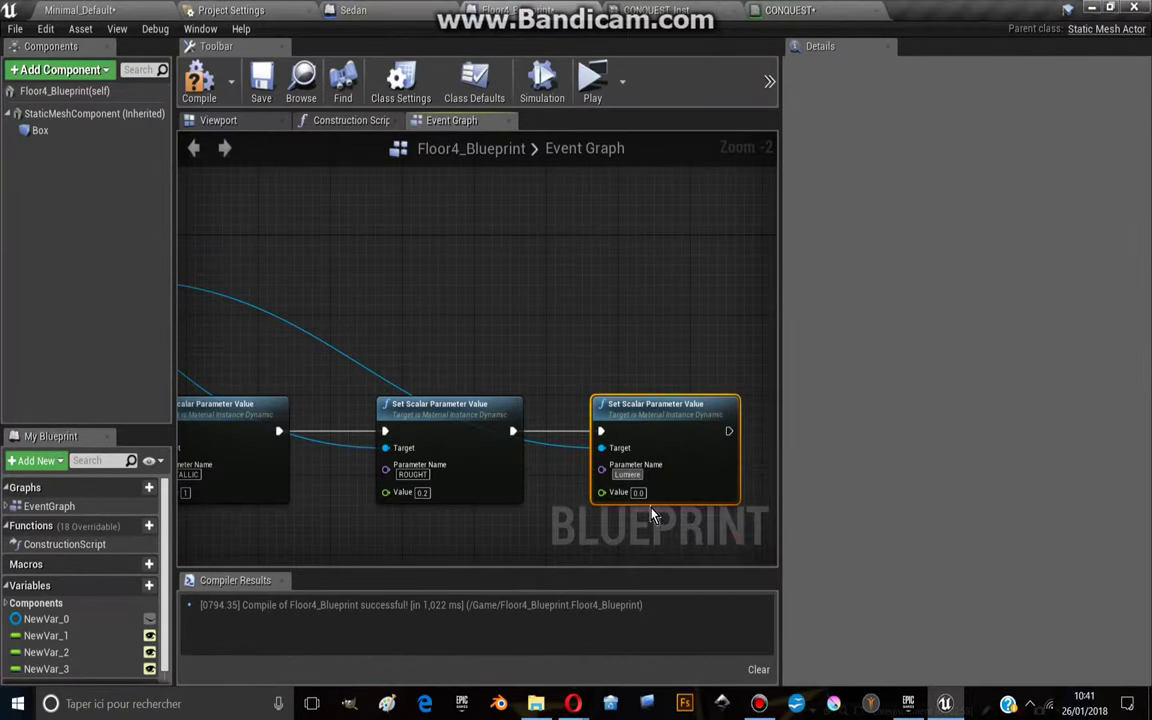
text(1)
click(185, 90)
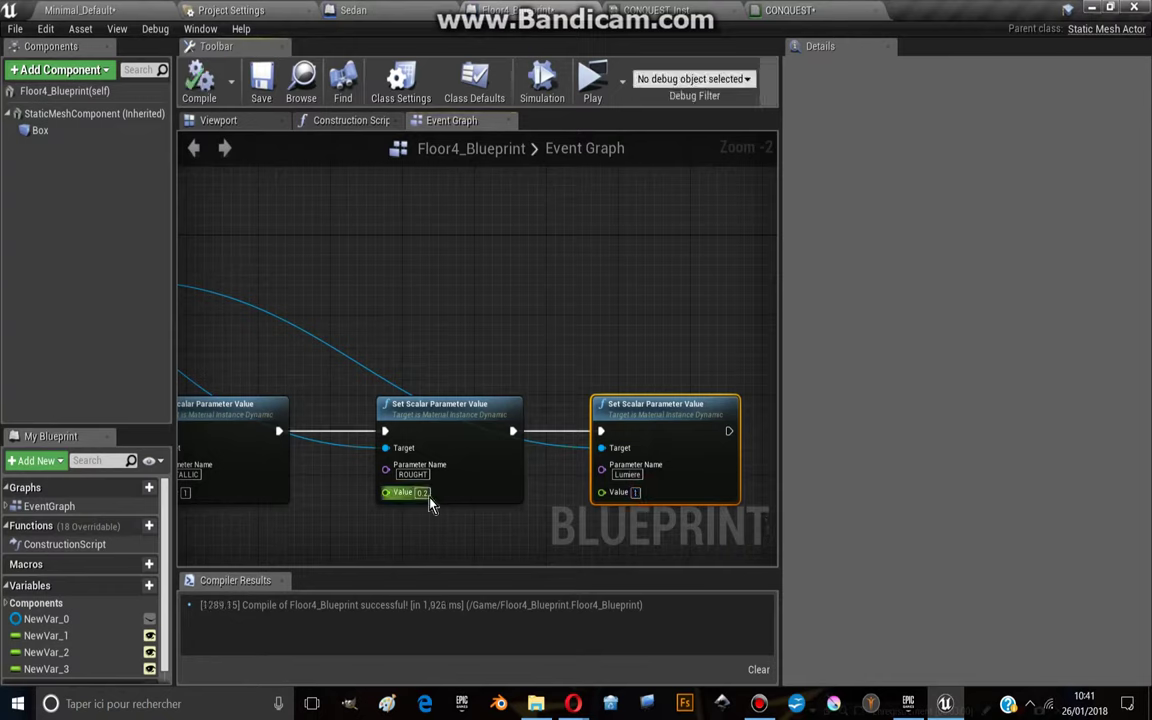
right_drag(193, 510, 370, 470)
right_drag(420, 400, 353, 452)
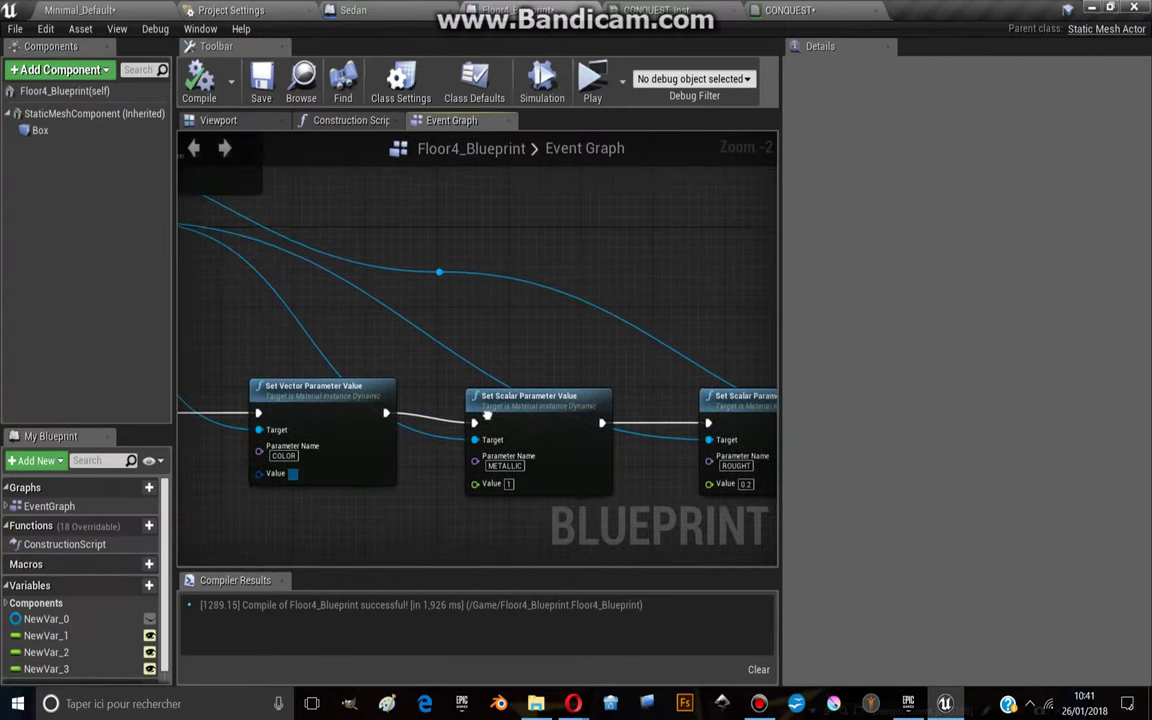
right_drag(433, 515, 467, 568)
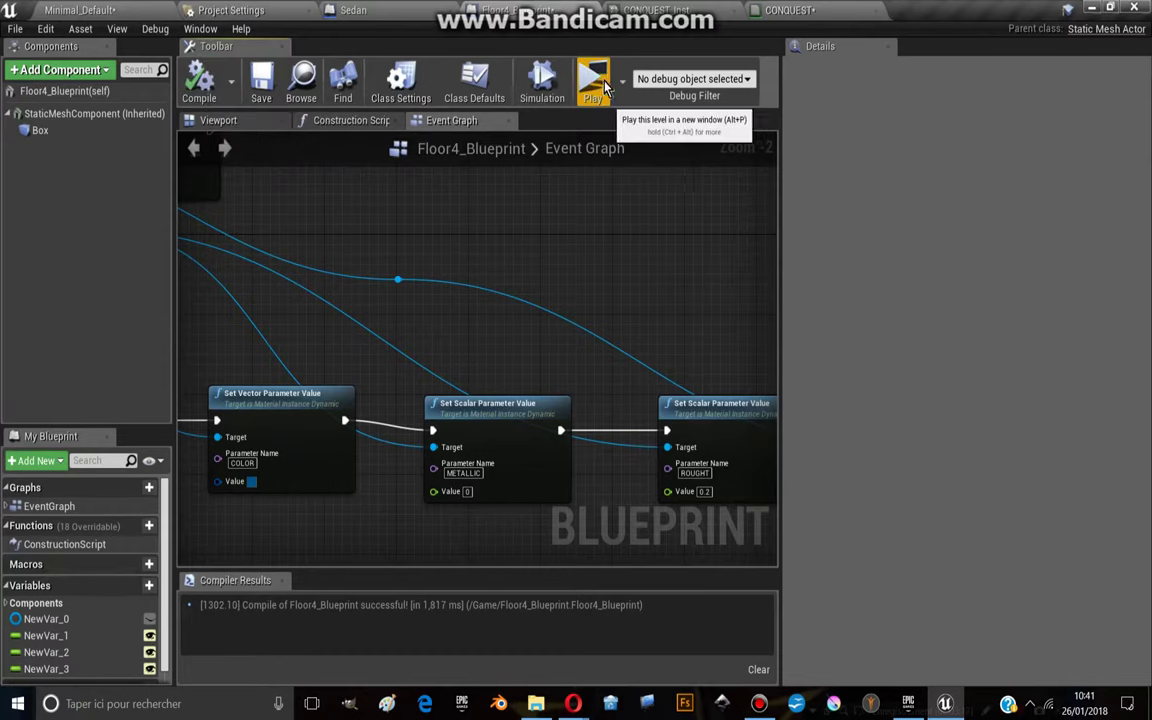
key(s)
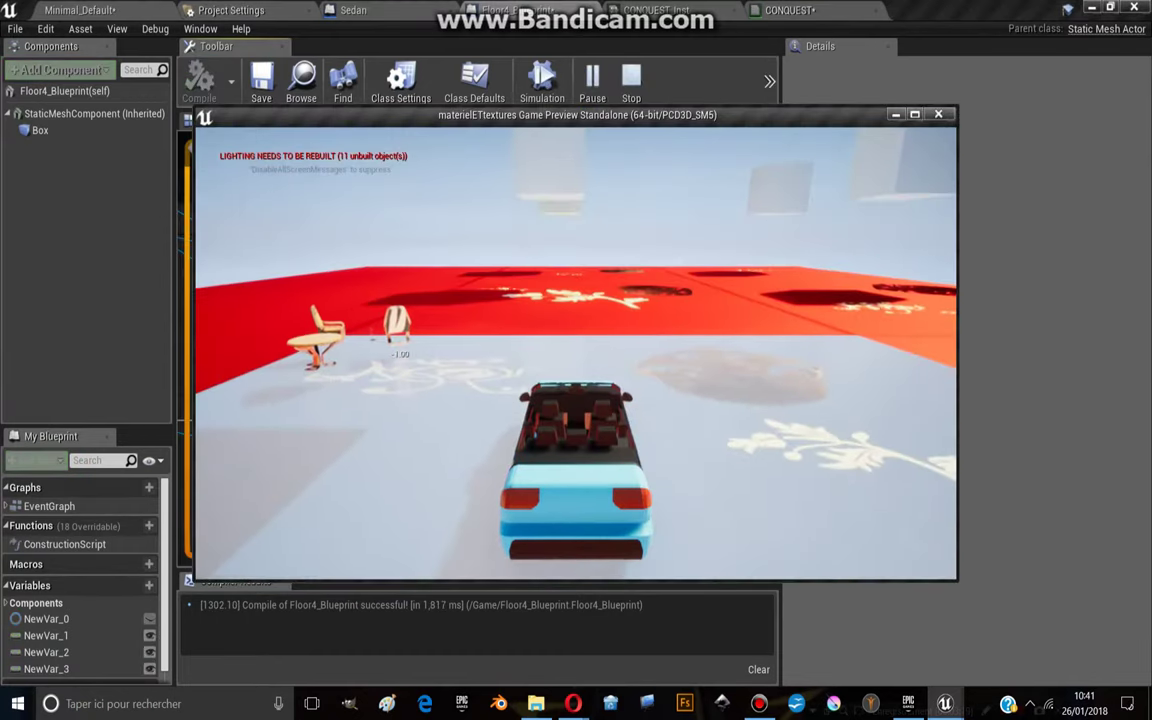
key(d)
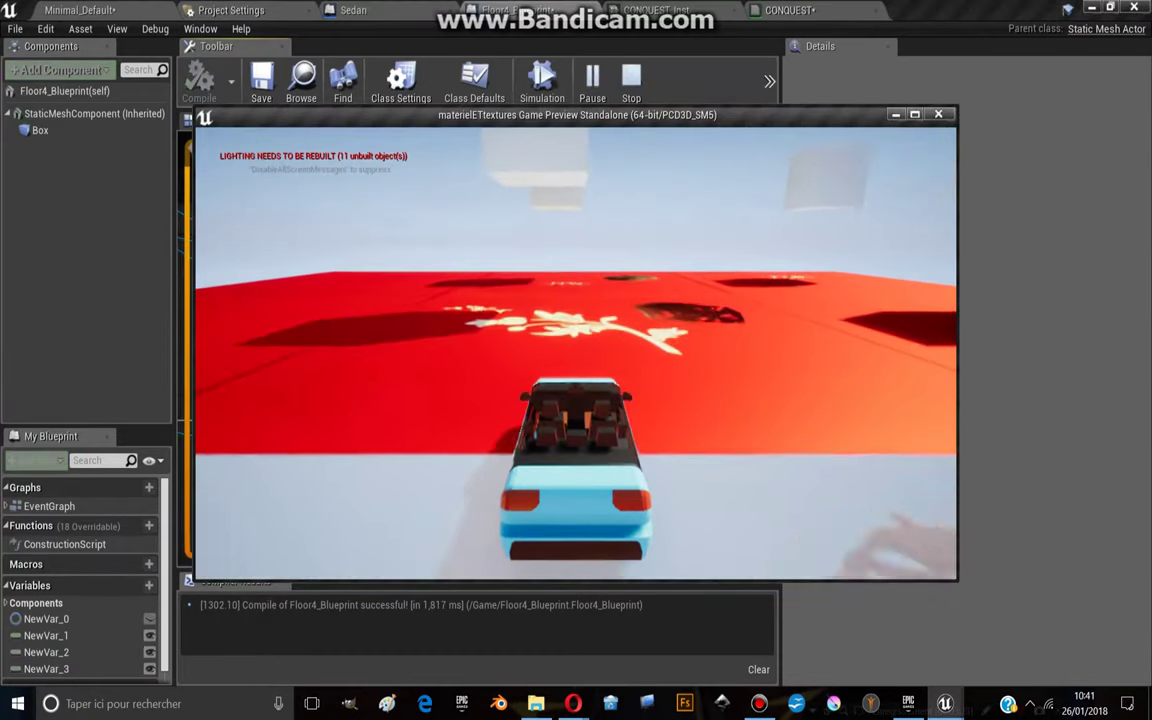
key(w)
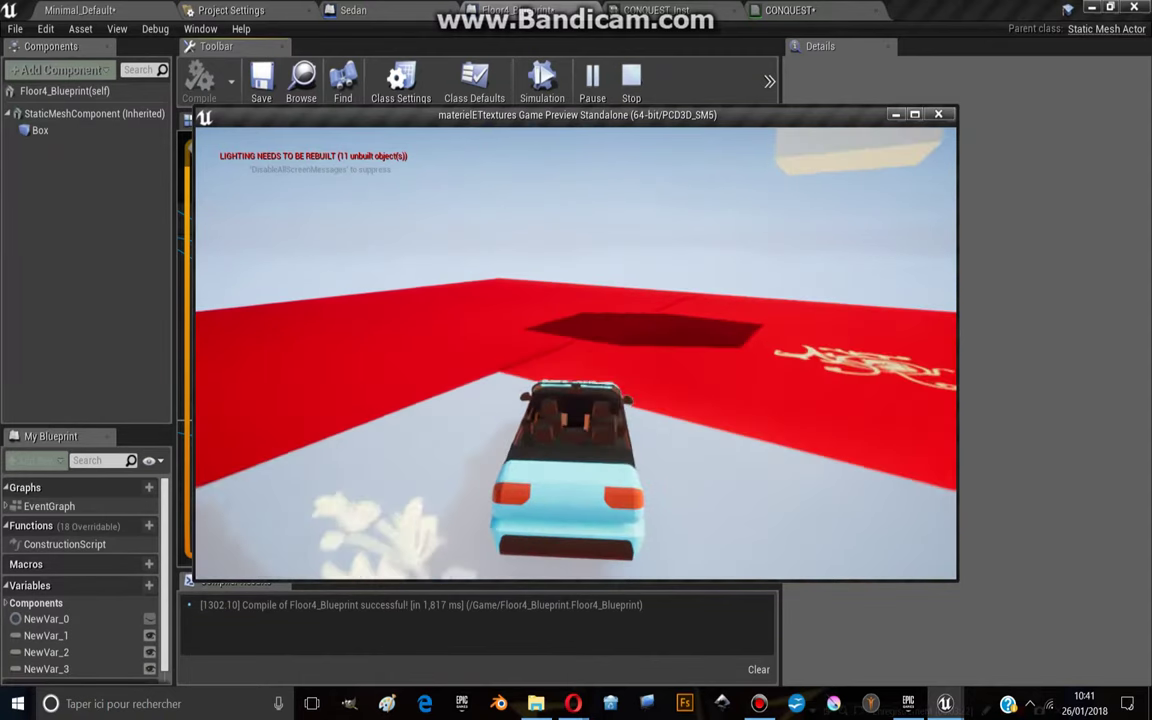
key(Escape)
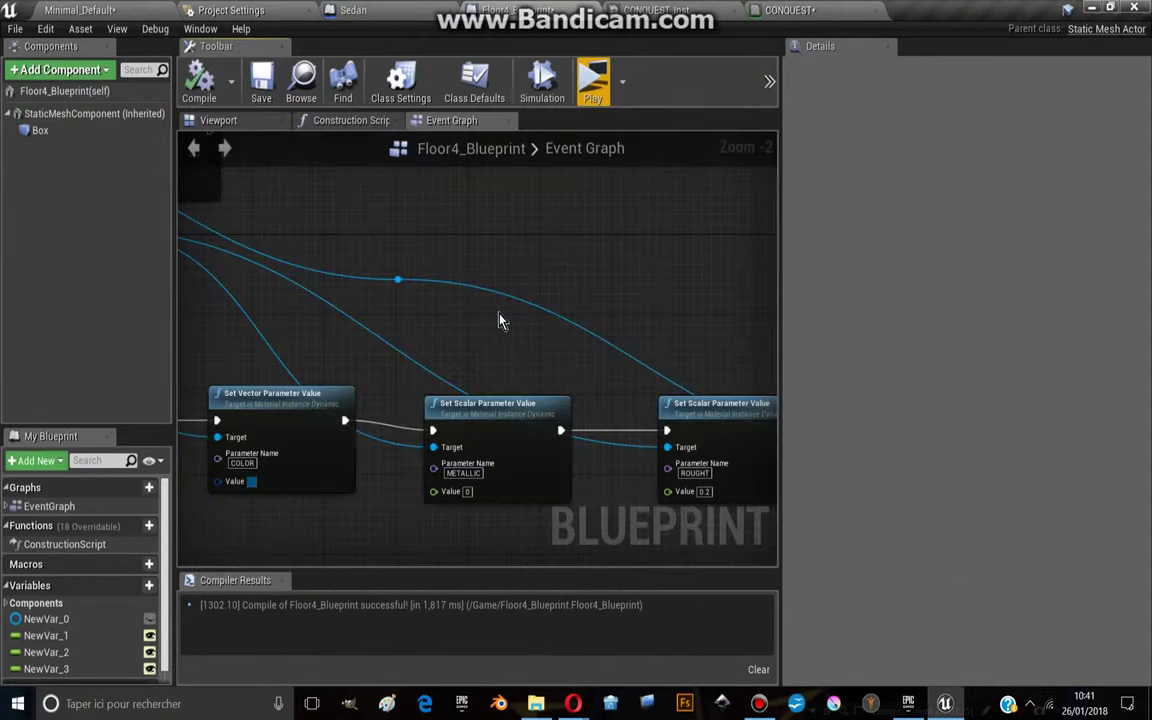
right_drag(501, 319, 450, 219)
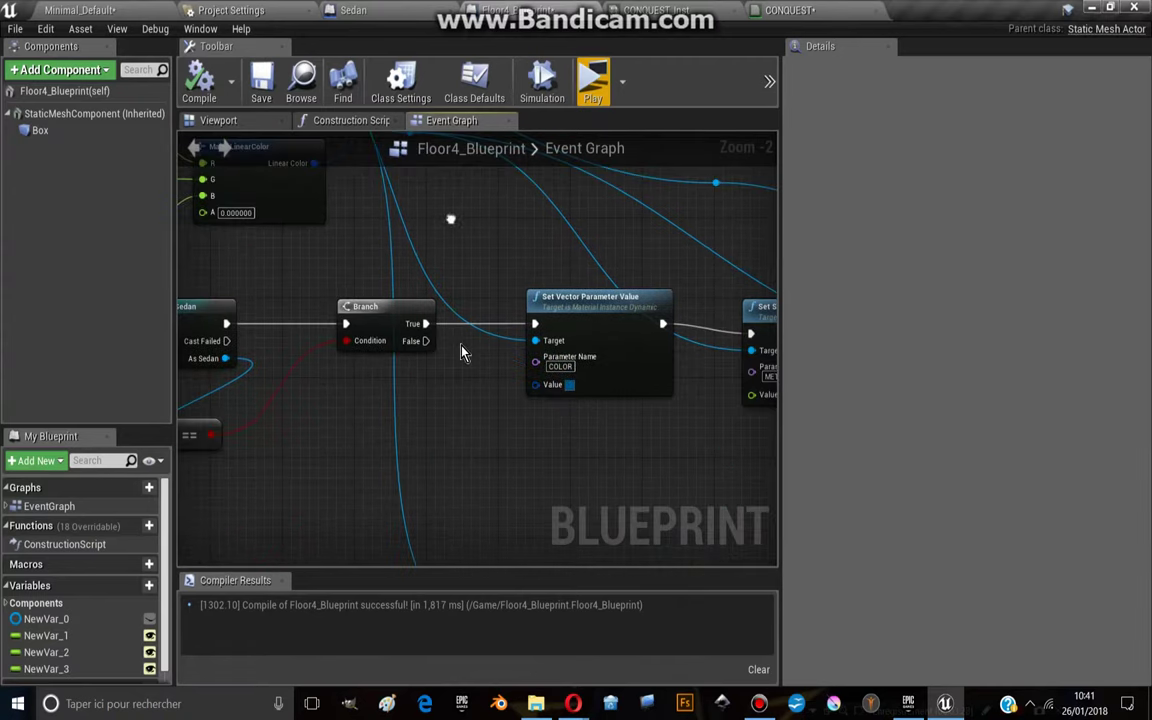
right_drag(461, 352, 321, 302)
scroll(342, 360, down, 2)
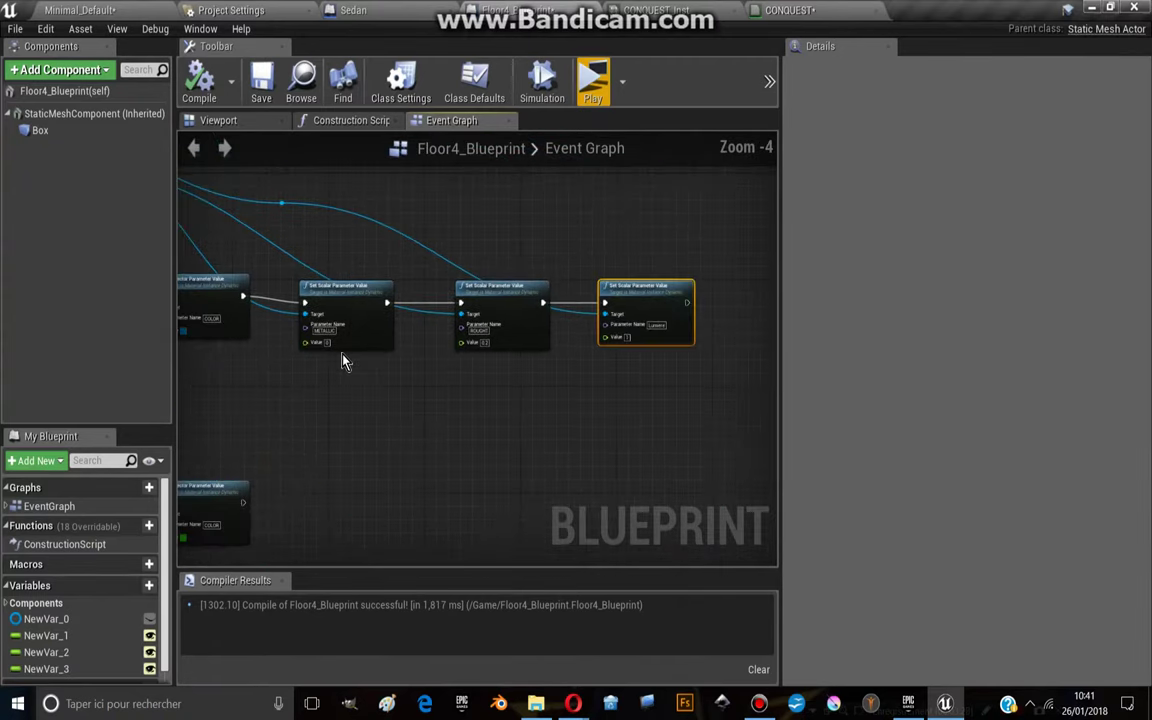
scroll(617, 362, up, 4)
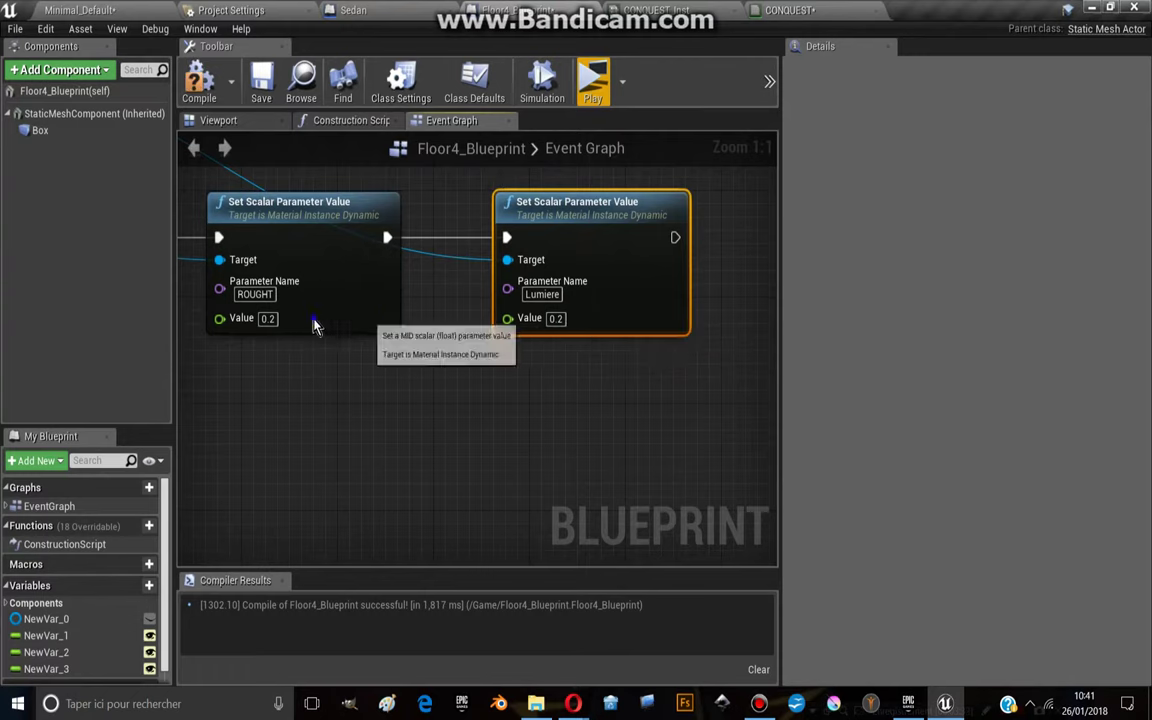
Change the Set Vector Parameter Value node's COLOR from blue to purple (sRGB 87007F)
mouse_move(481, 329)
right_down()
mouse_move(535, 386)
mouse_move(499, 357)
right_up()
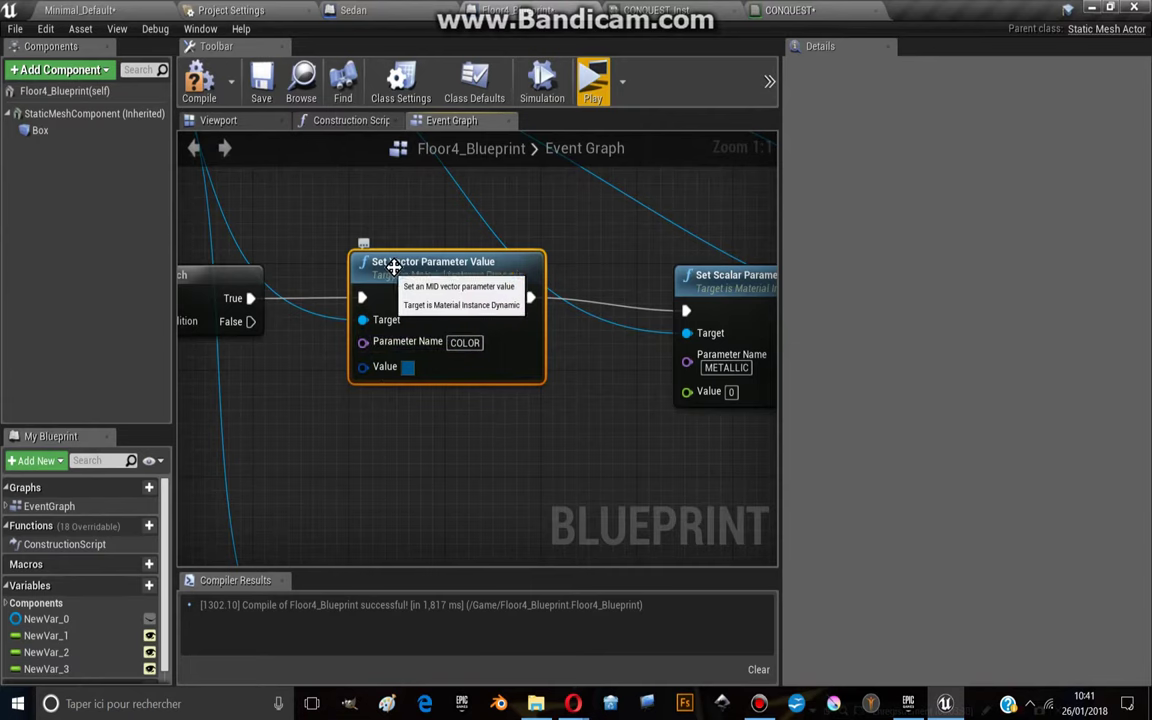
click(408, 368)
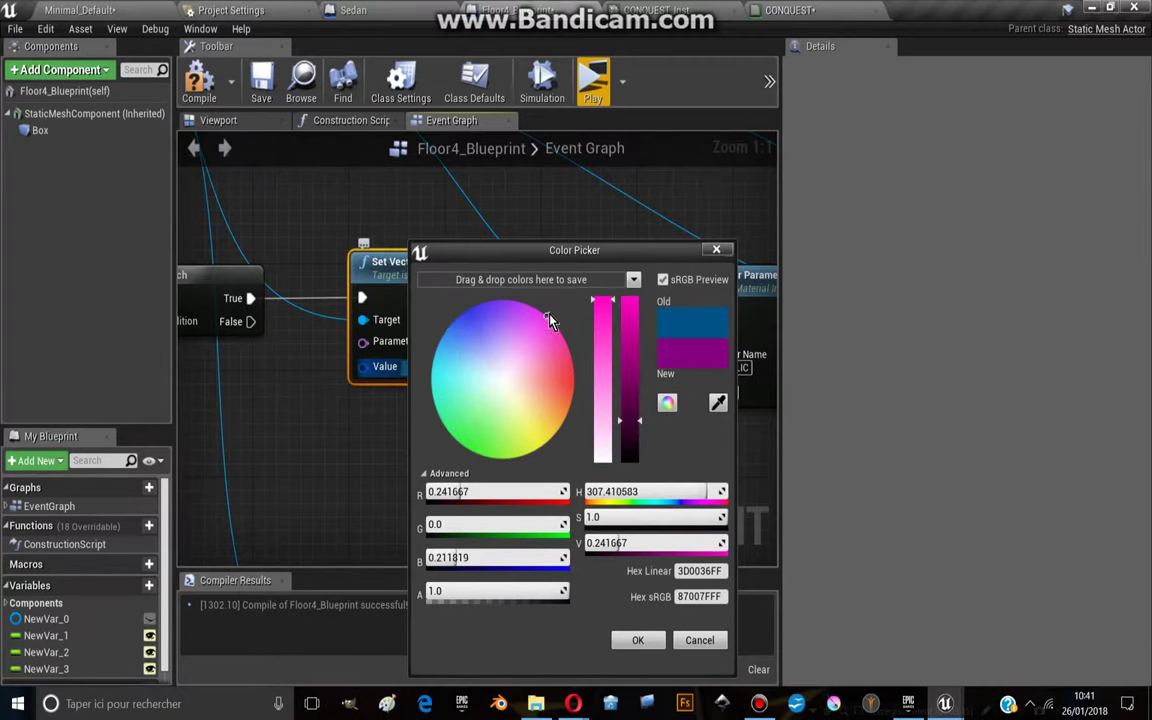
click(641, 640)
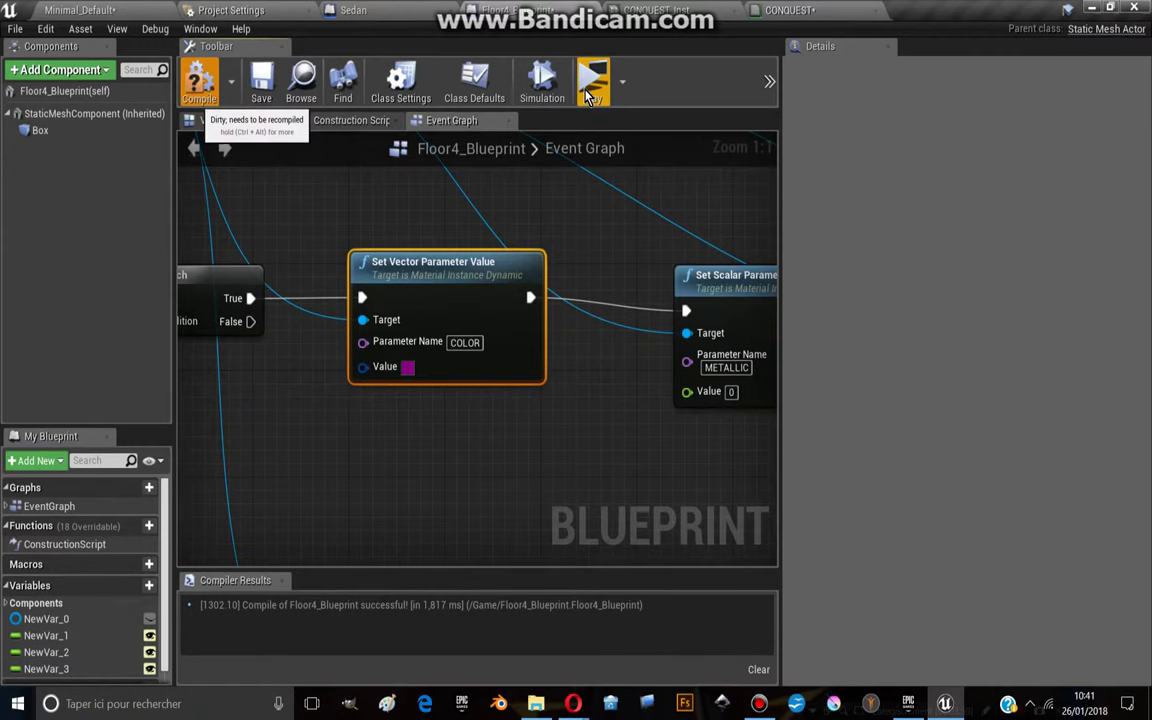
Play the level and drive the car onto the magenta floor tiles
click(590, 84)
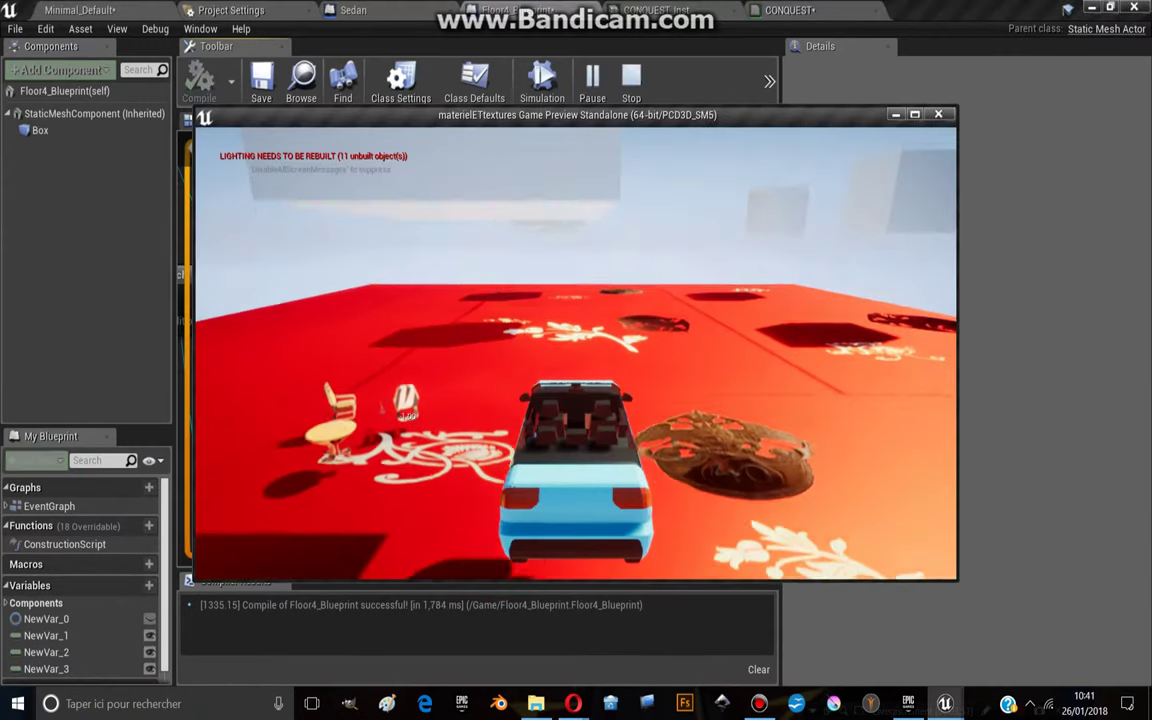
key(w)
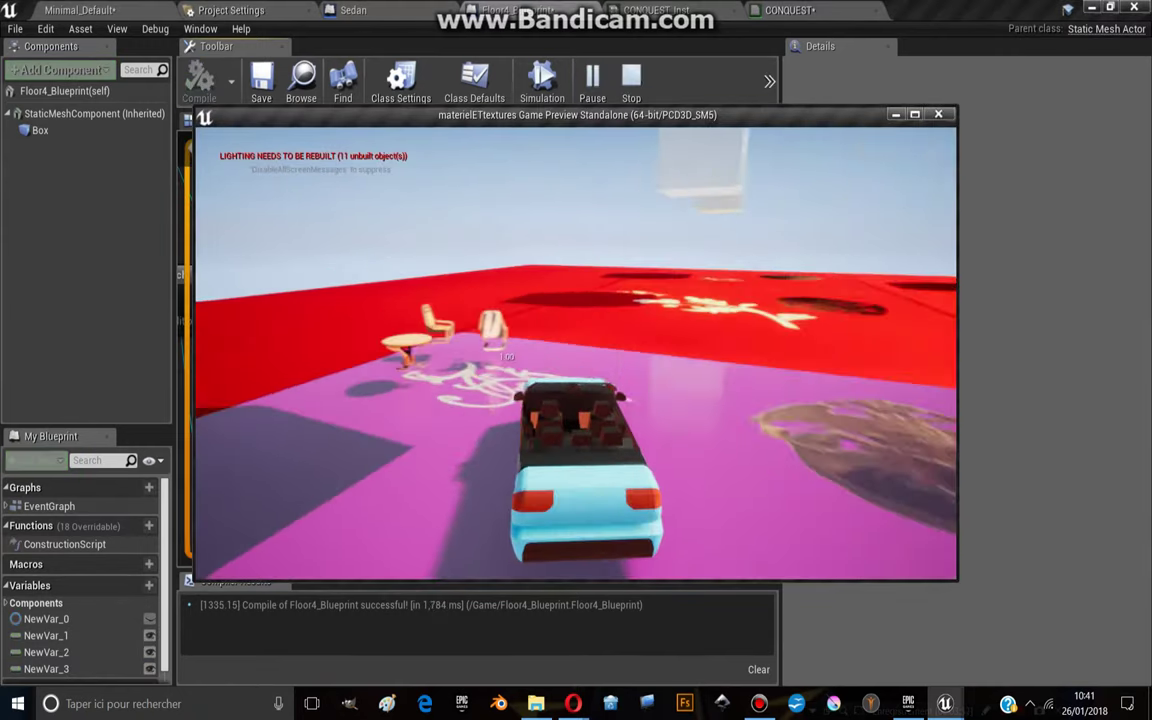
key(d)
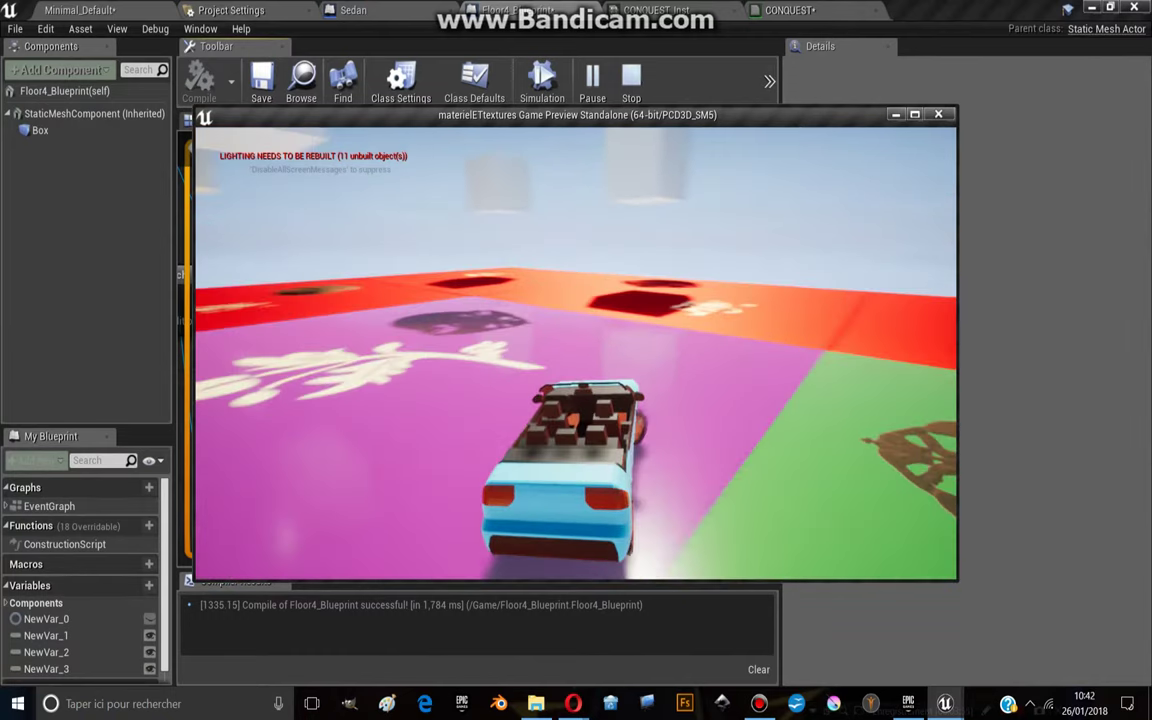
key(d)
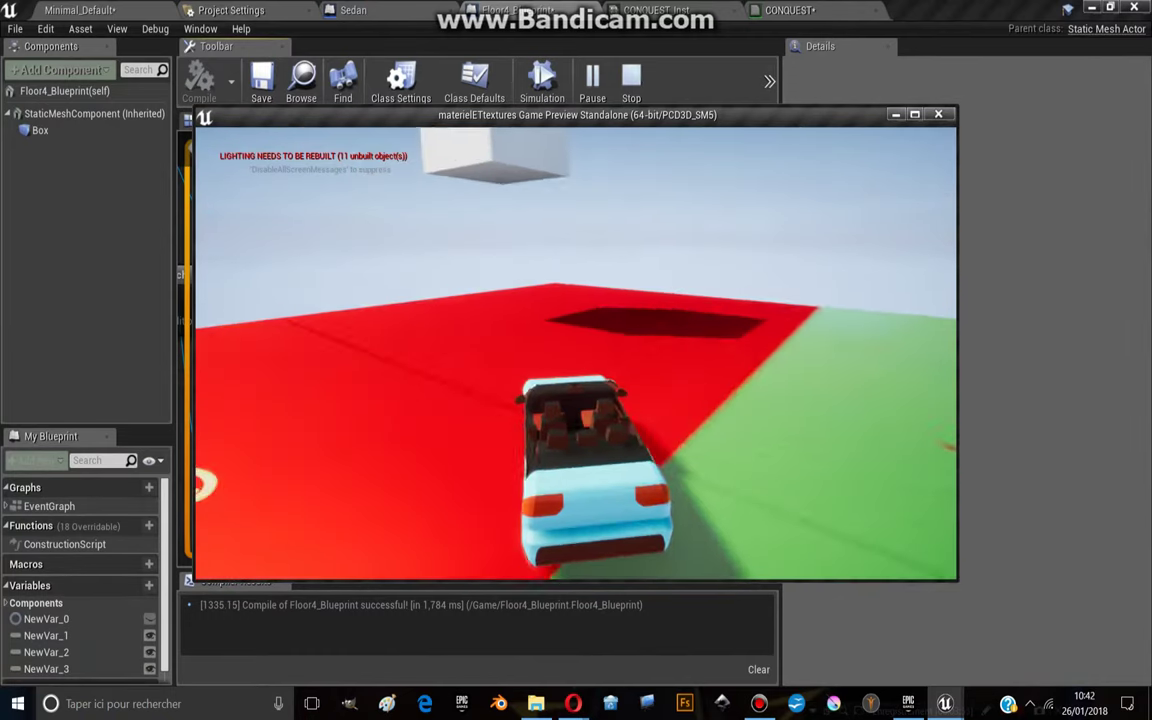
key(w)
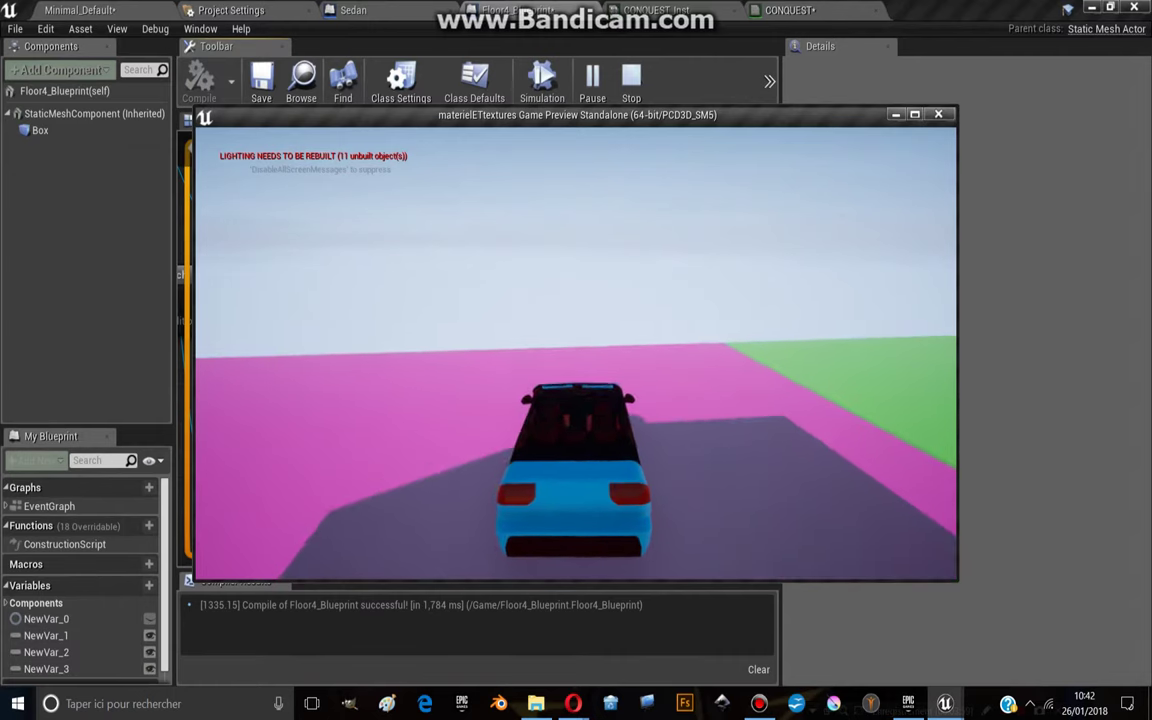
Stop the preview and lower the purple COLOR's alpha to 0.188 (sRGB 87008030)
key(Escape)
click(405, 367)
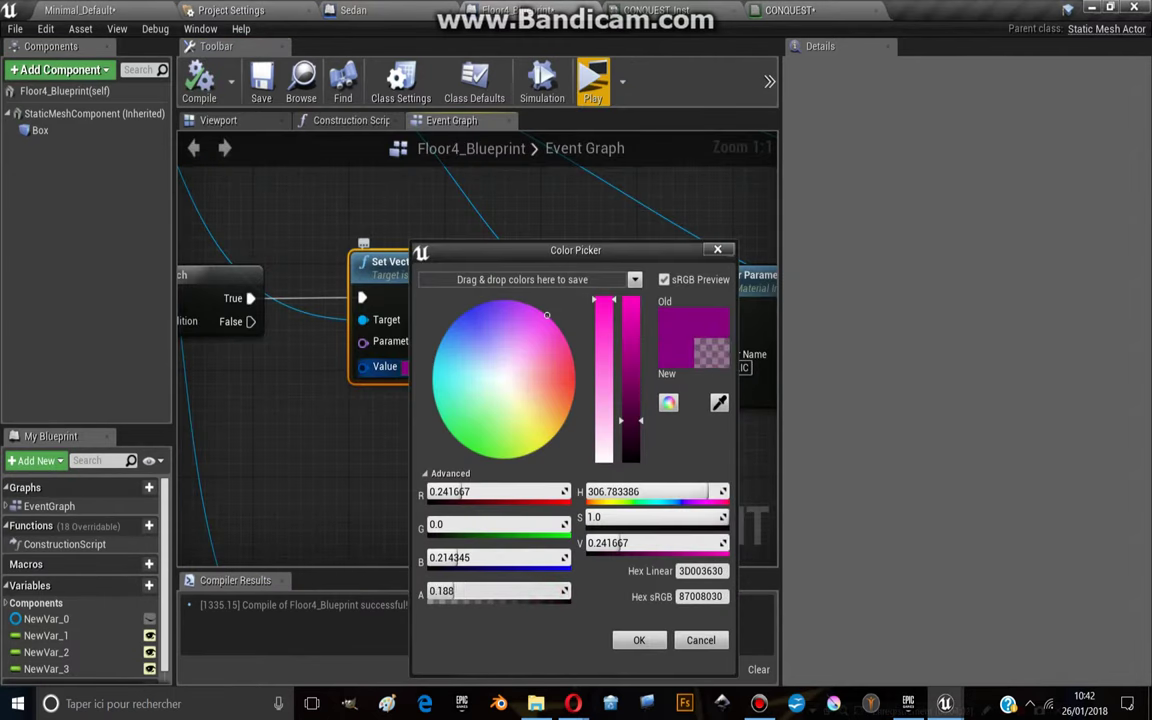
click(697, 640)
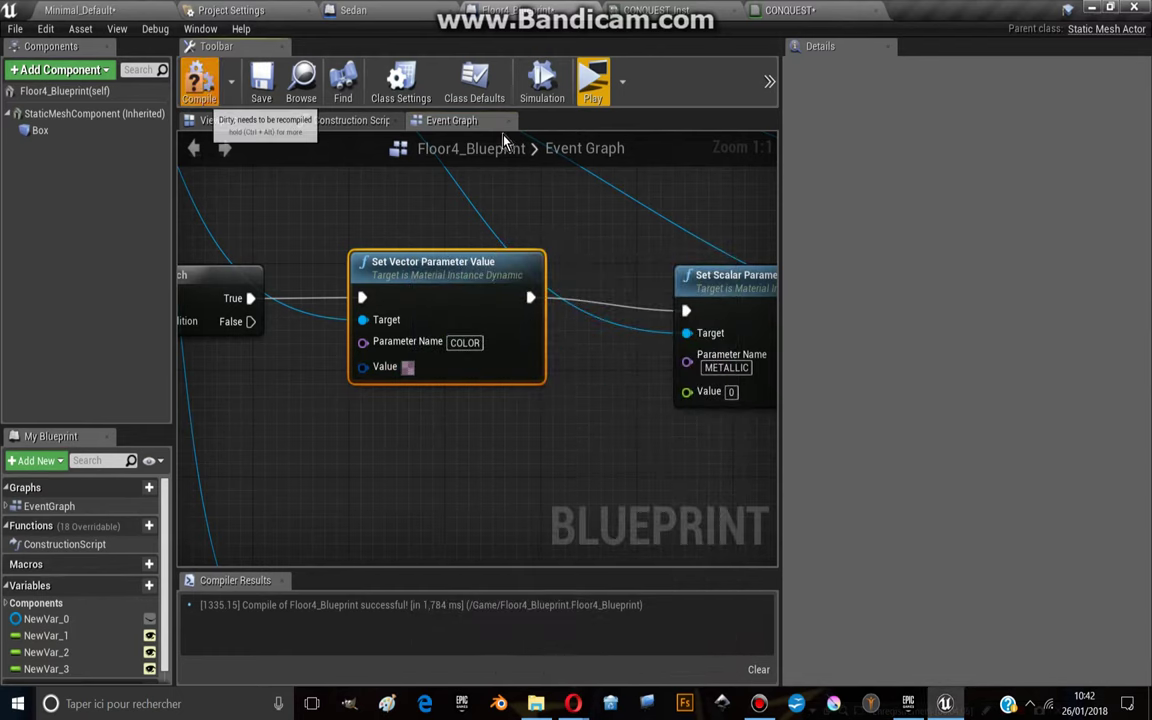
click(594, 85)
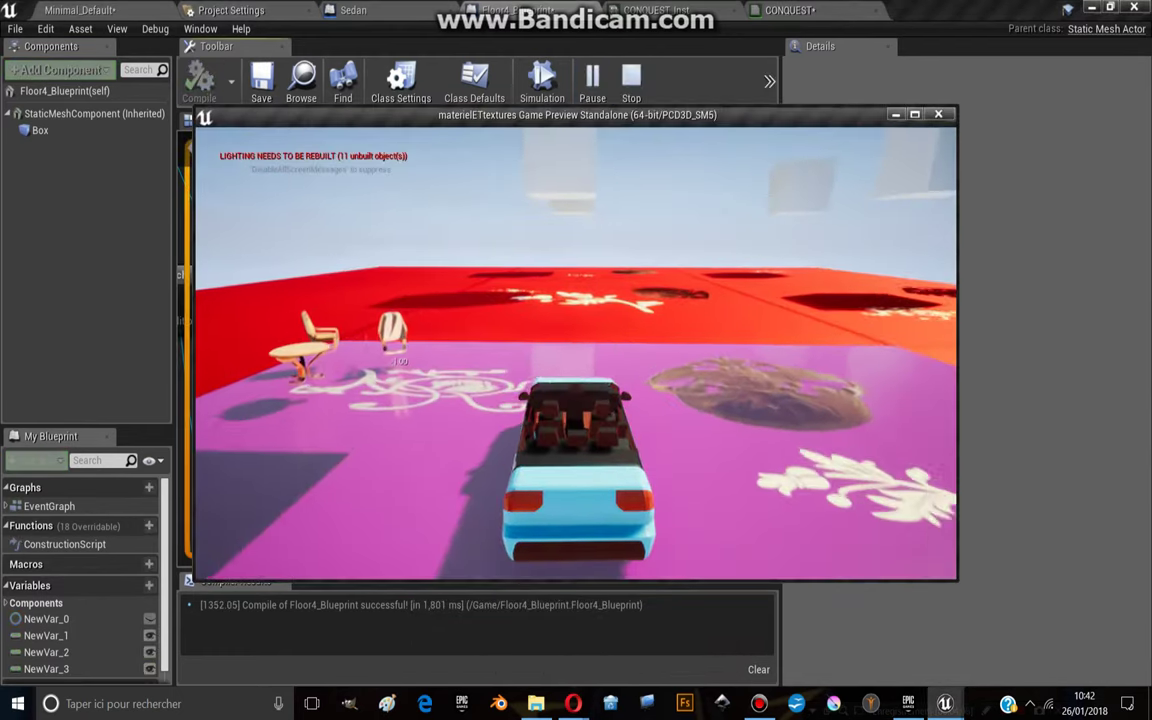
key(w)
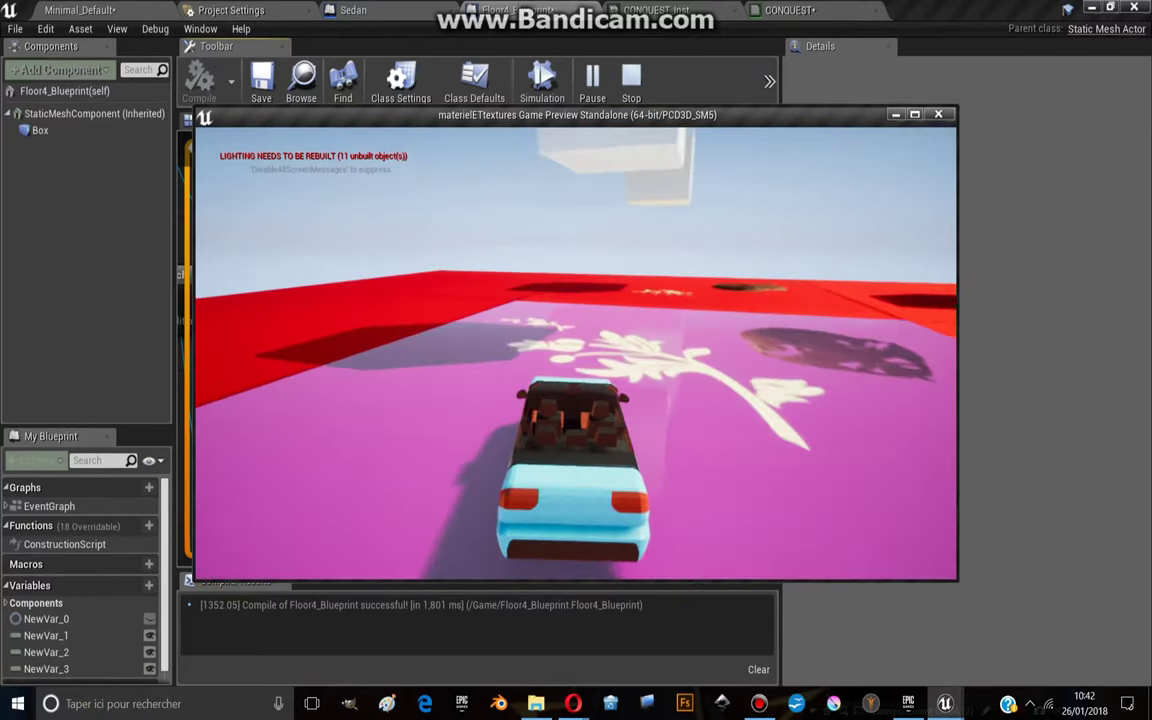
key(w)
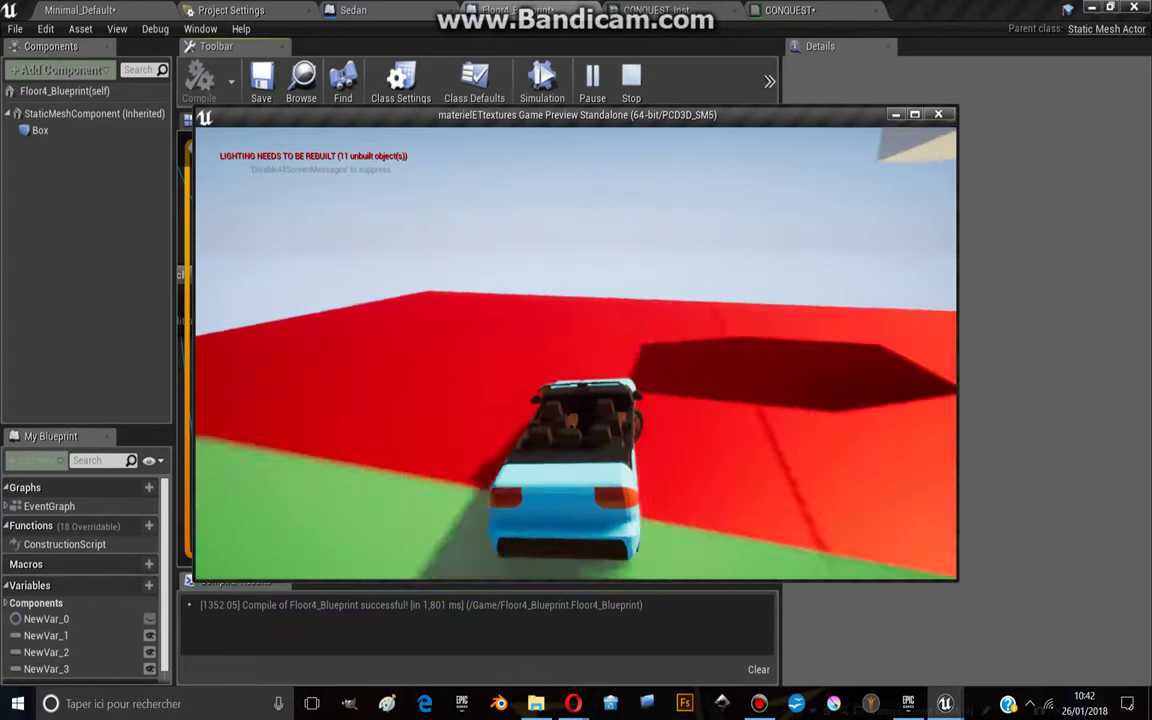
key(w)
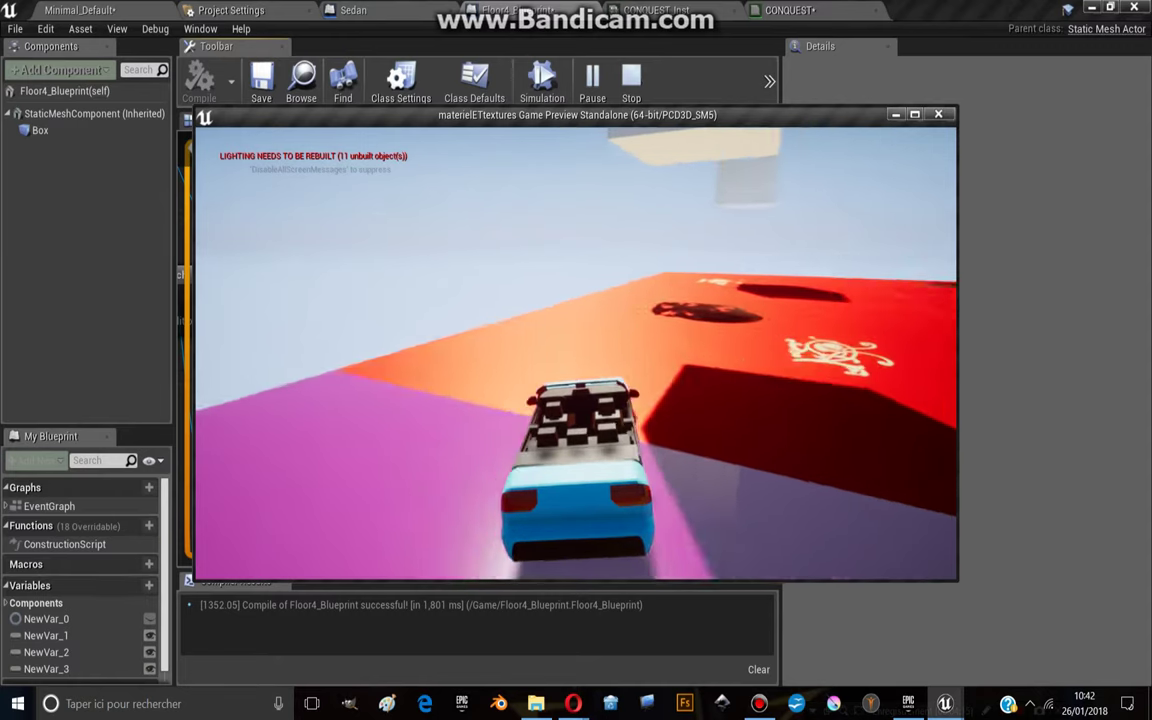
key(w)
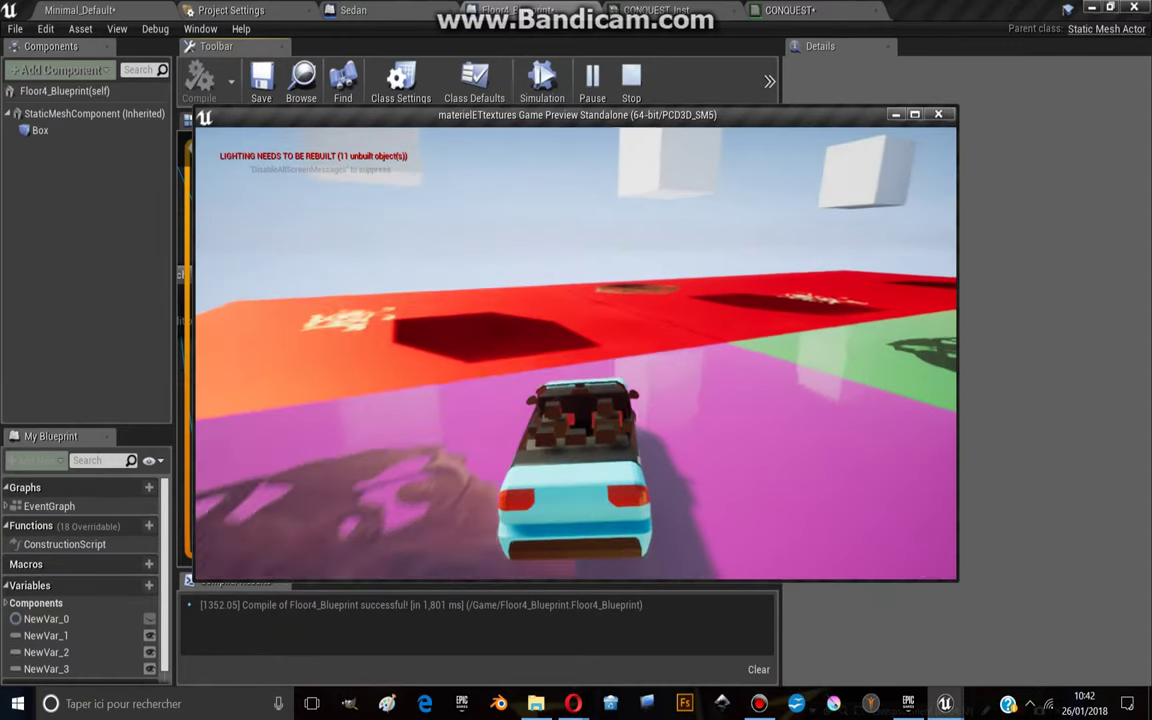
key(w)
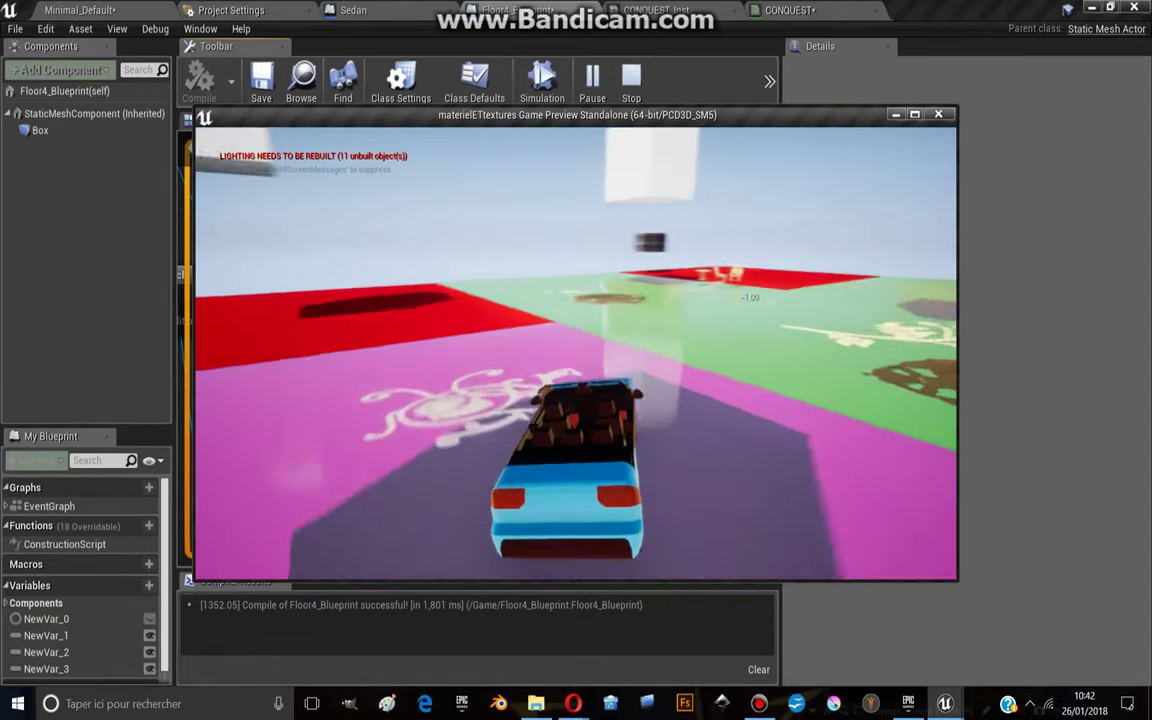
key(w)
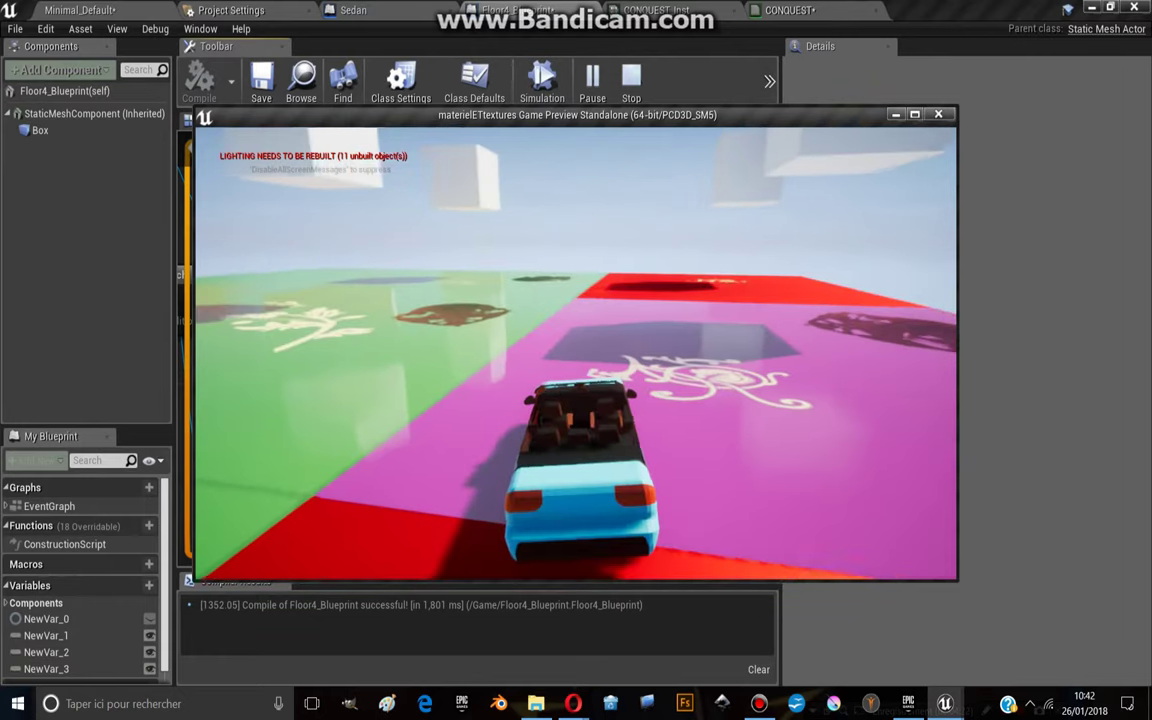
key(w)
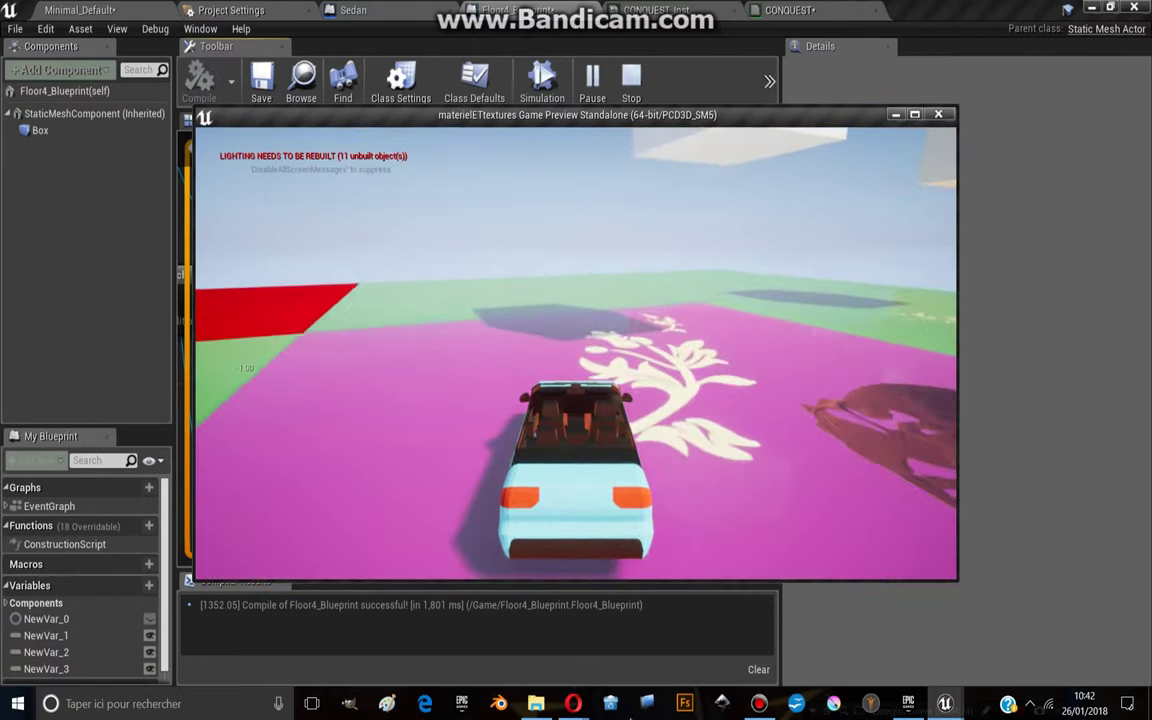
click(759, 704)
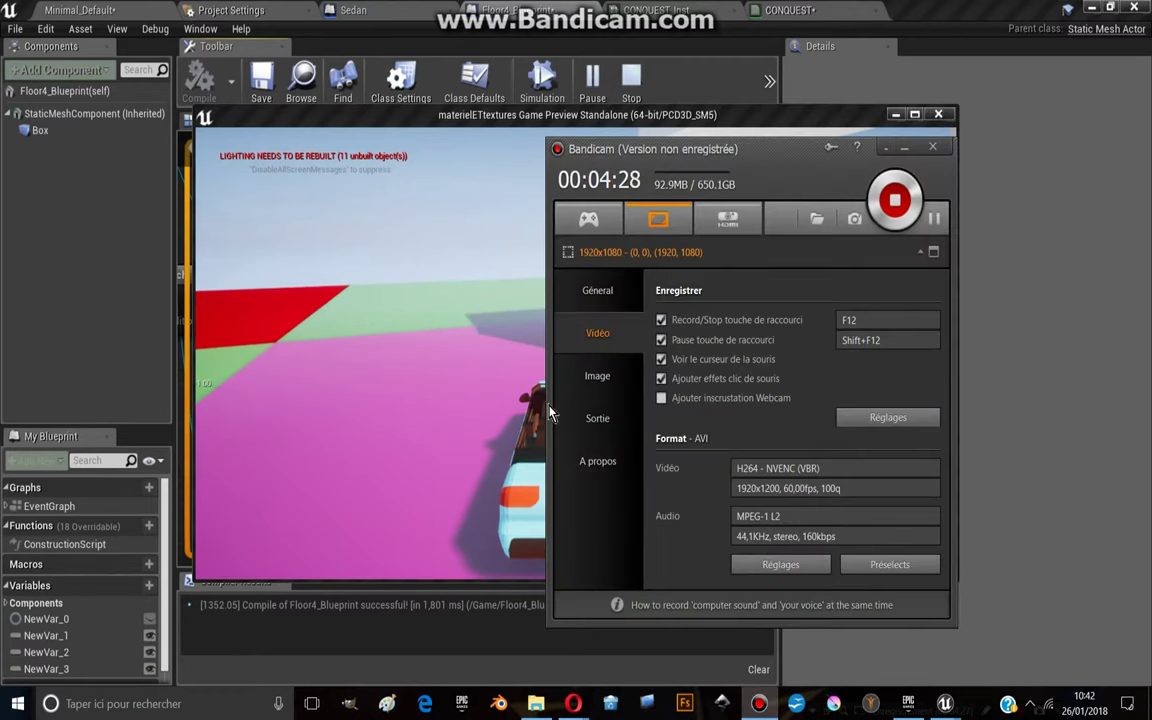
click(903, 155)
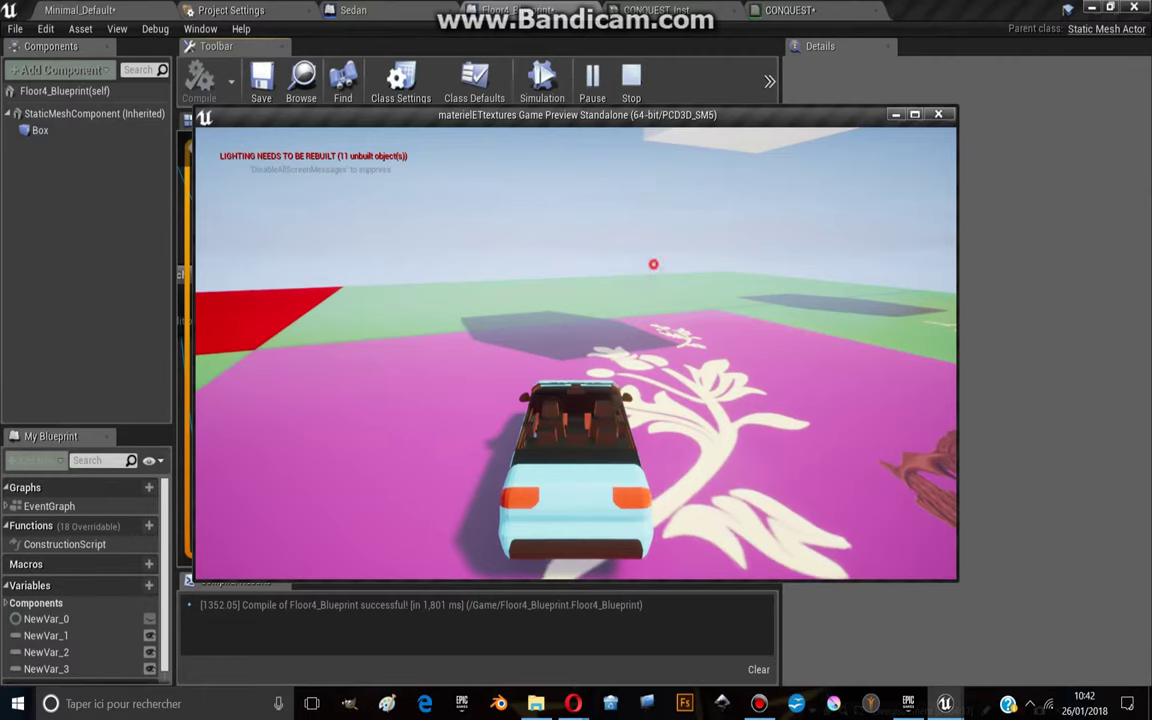
Maximize the game preview and circle the car left across the magenta floor
click(914, 114)
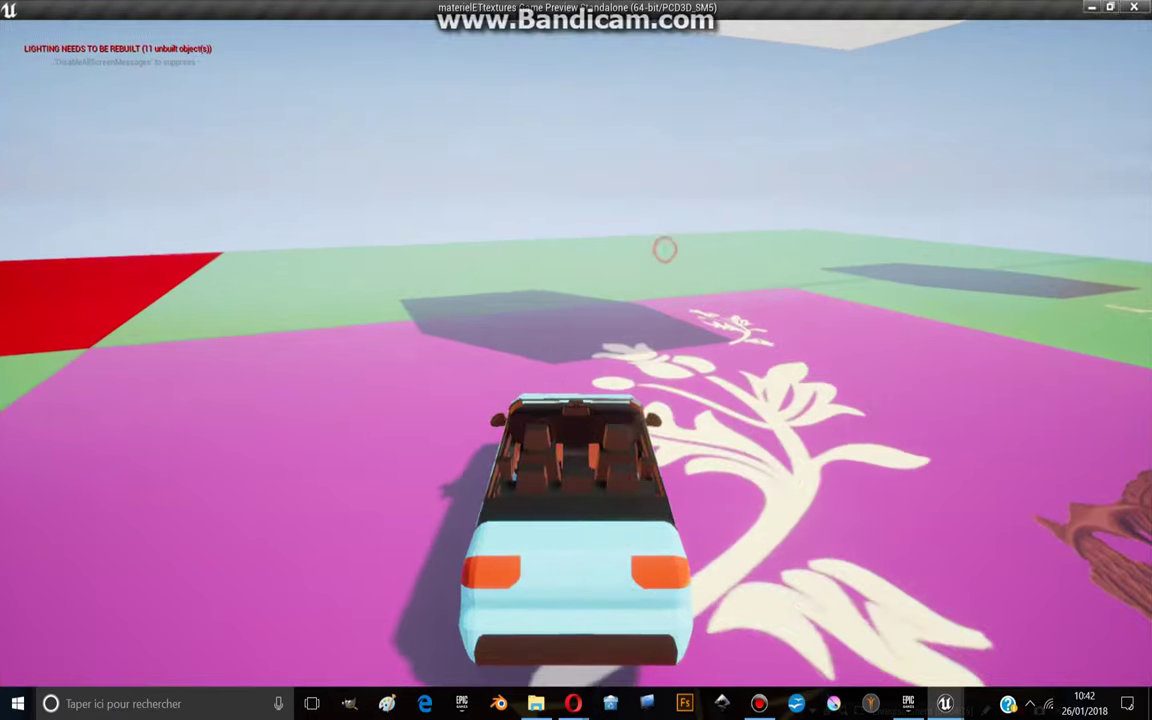
key(a)
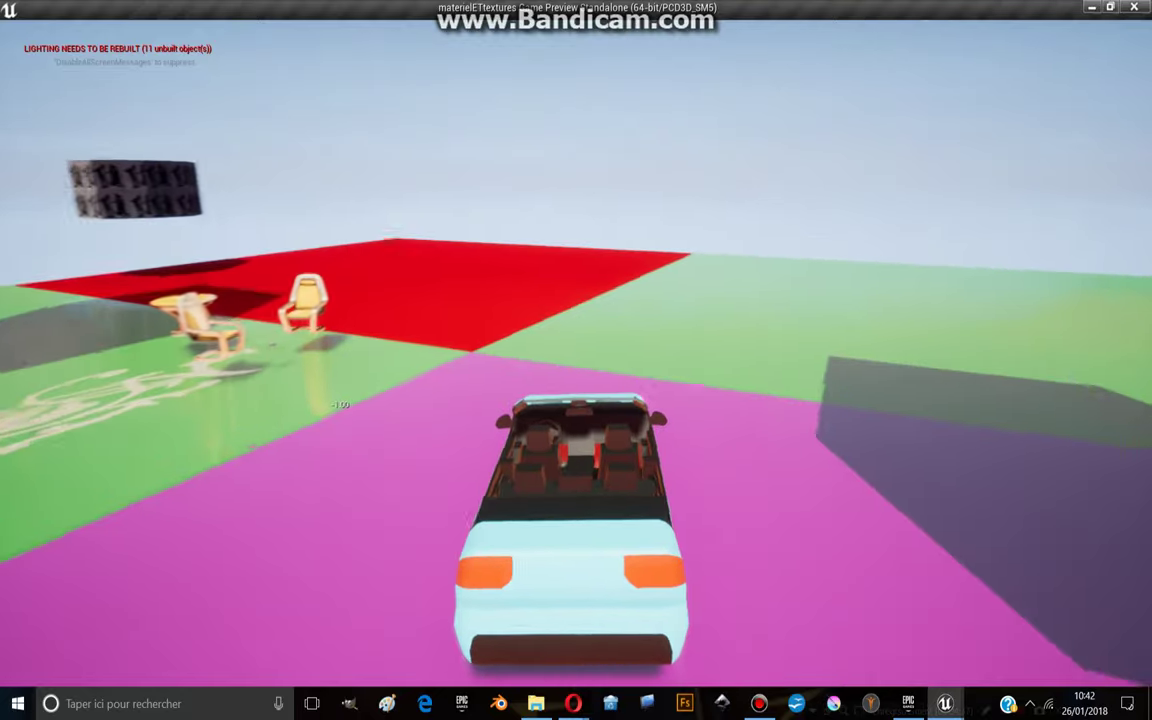
key(a)
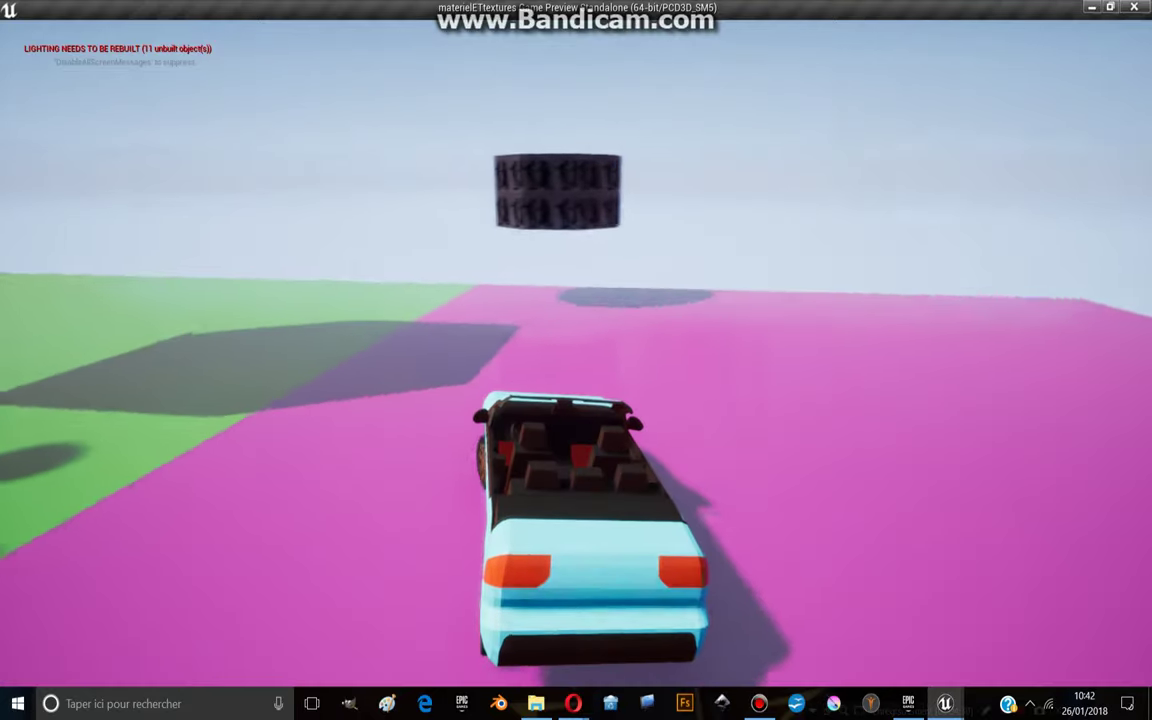
key(a)
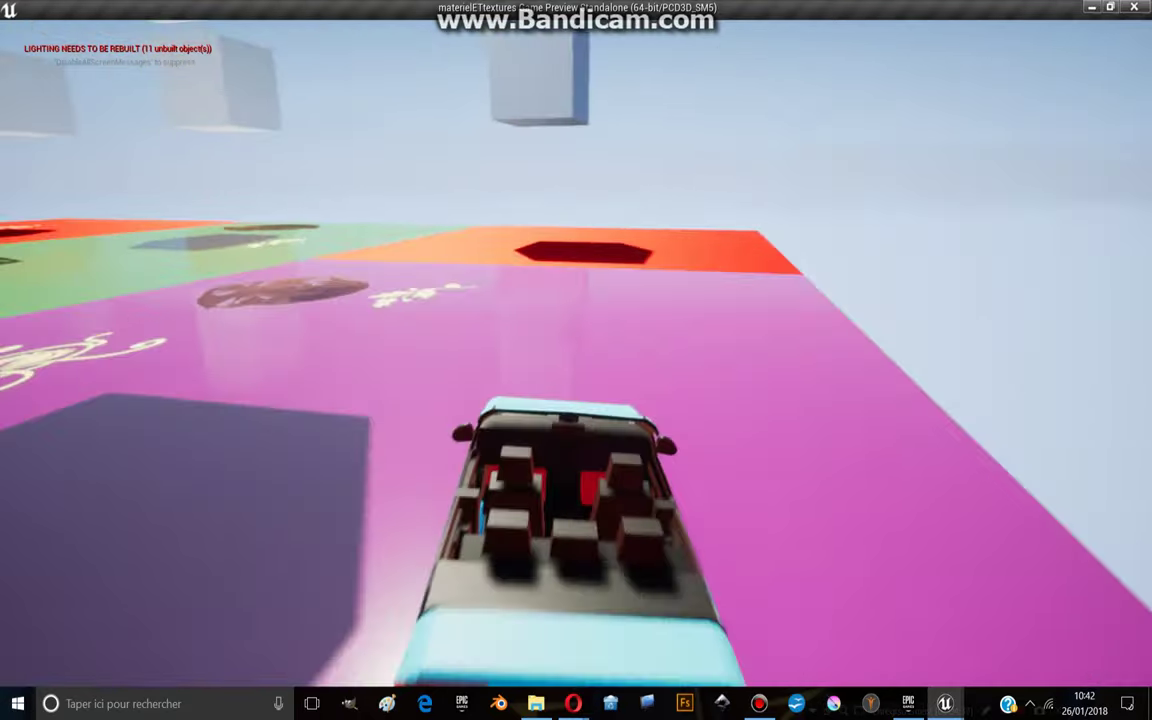
key(a)
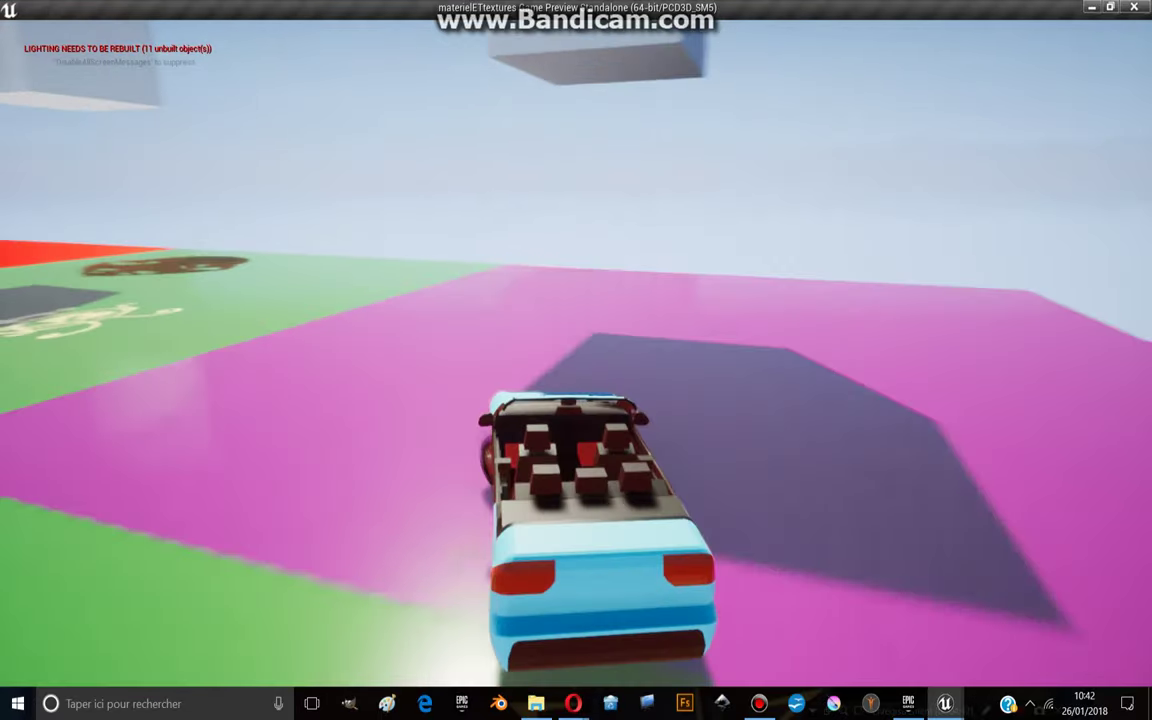
key(a)
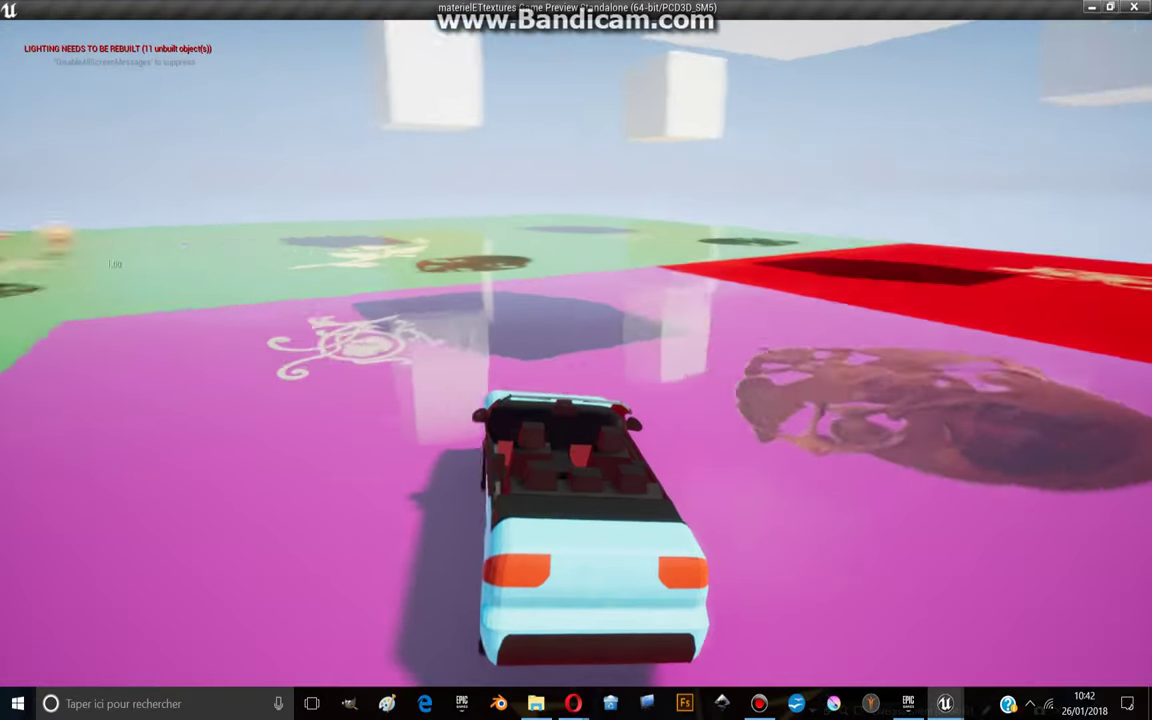
key(a)
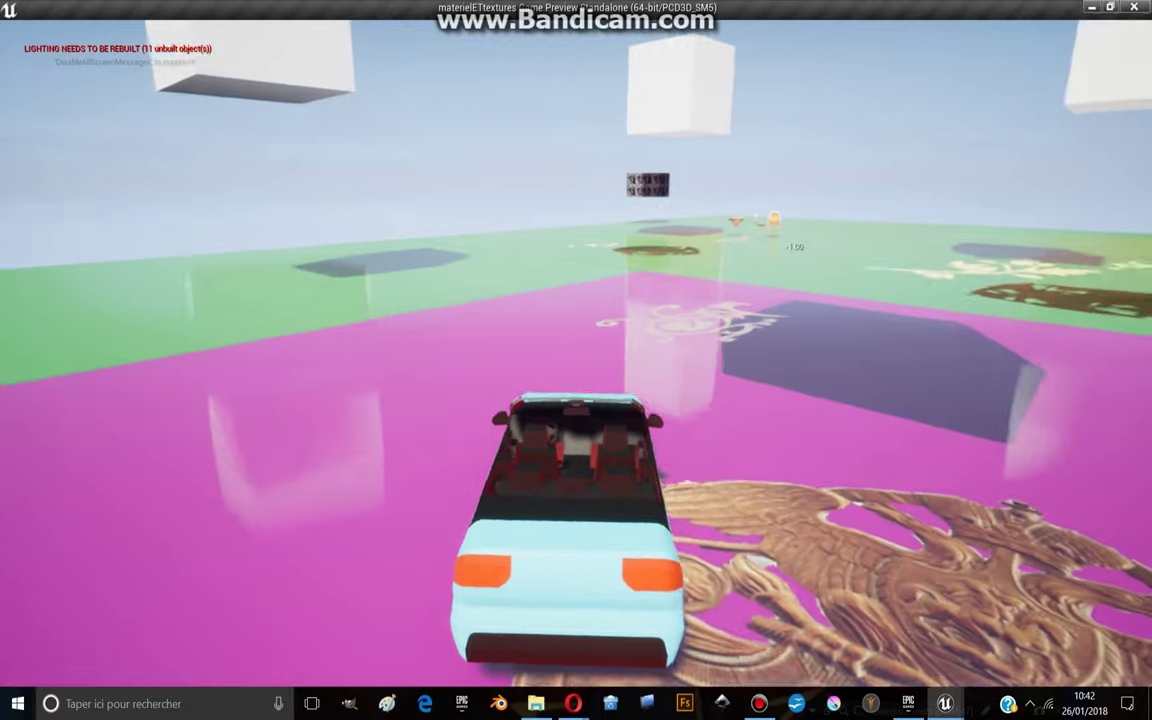
key(a)
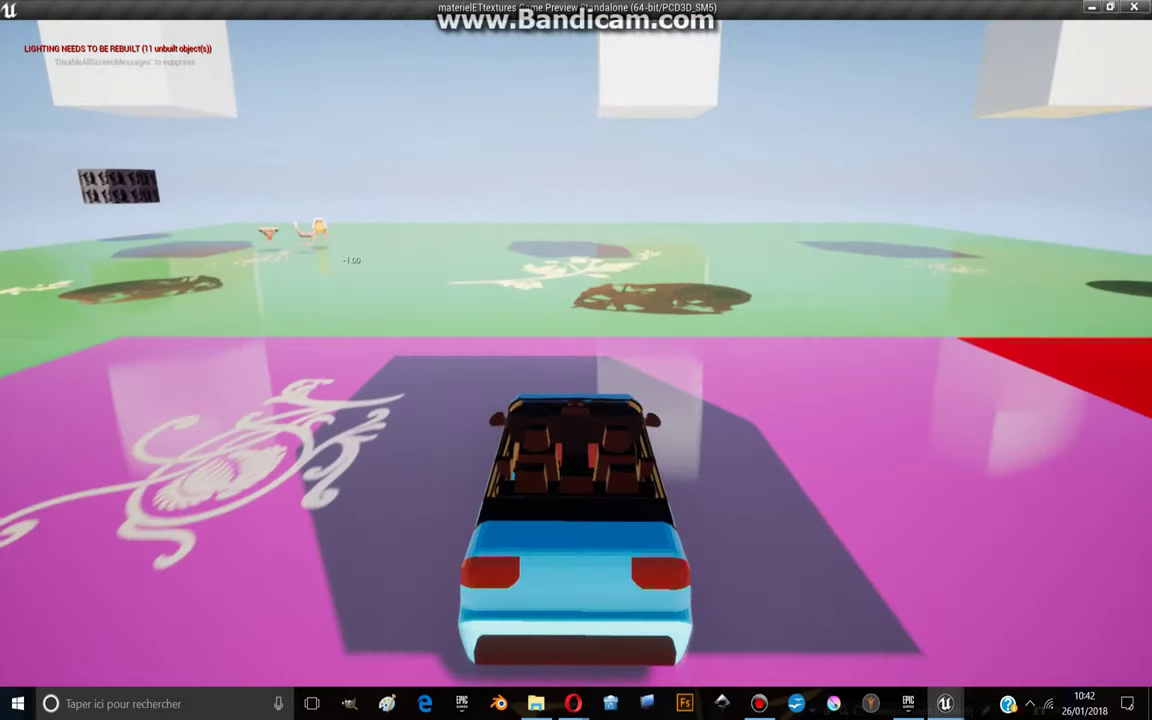
key(a)
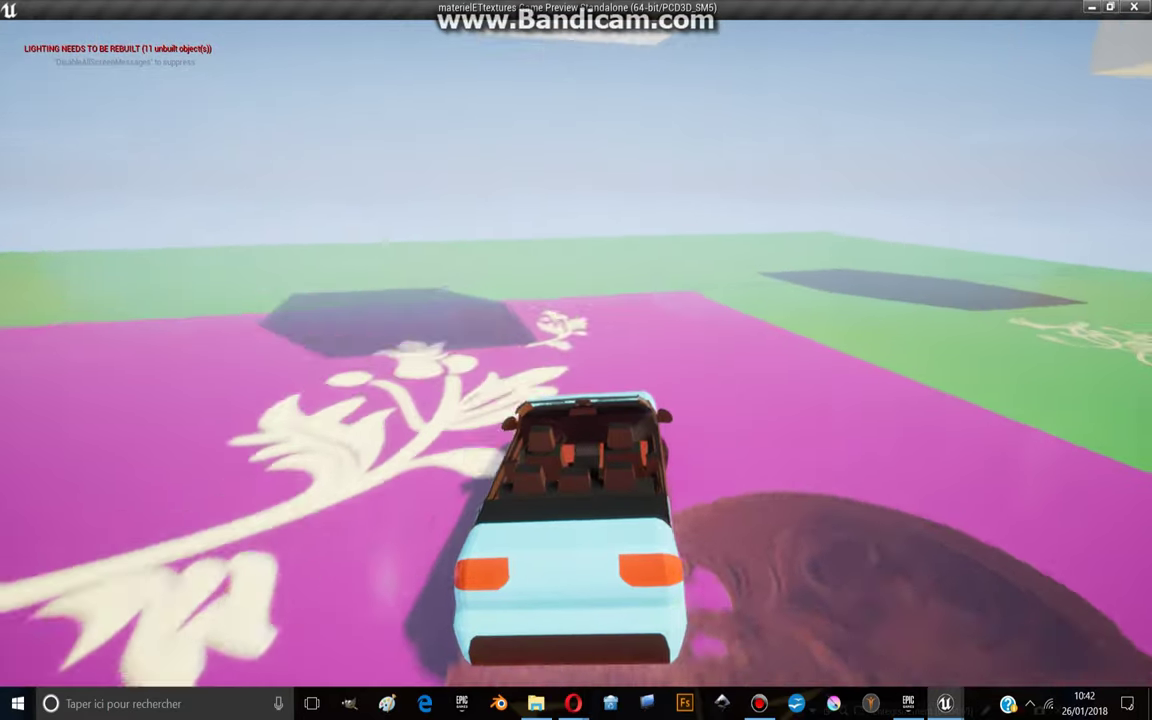
Drive past the gold decal, red and green areas, then end the preview
key(d)
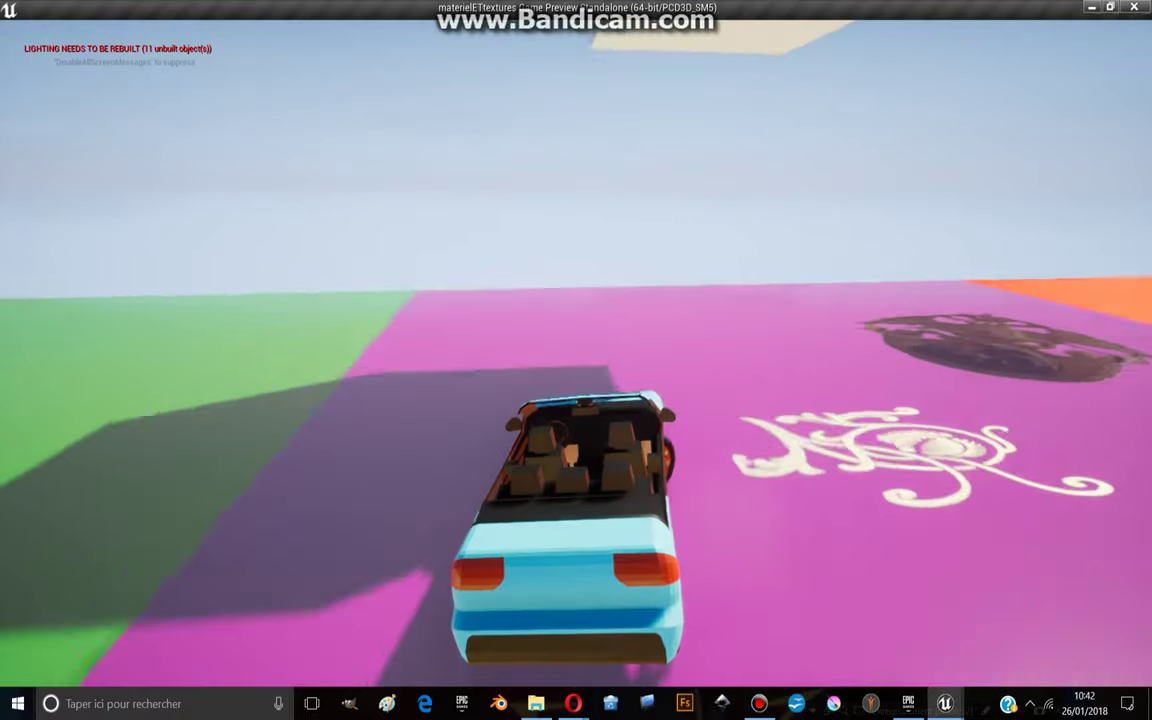
key(d)
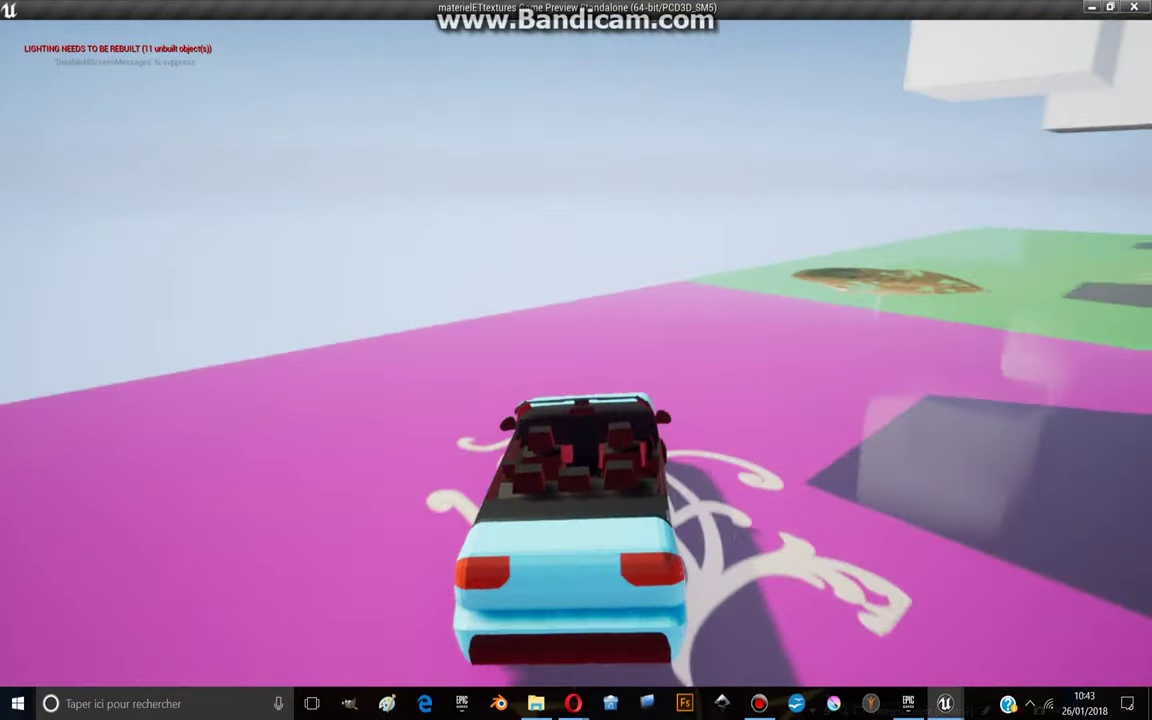
key(w)
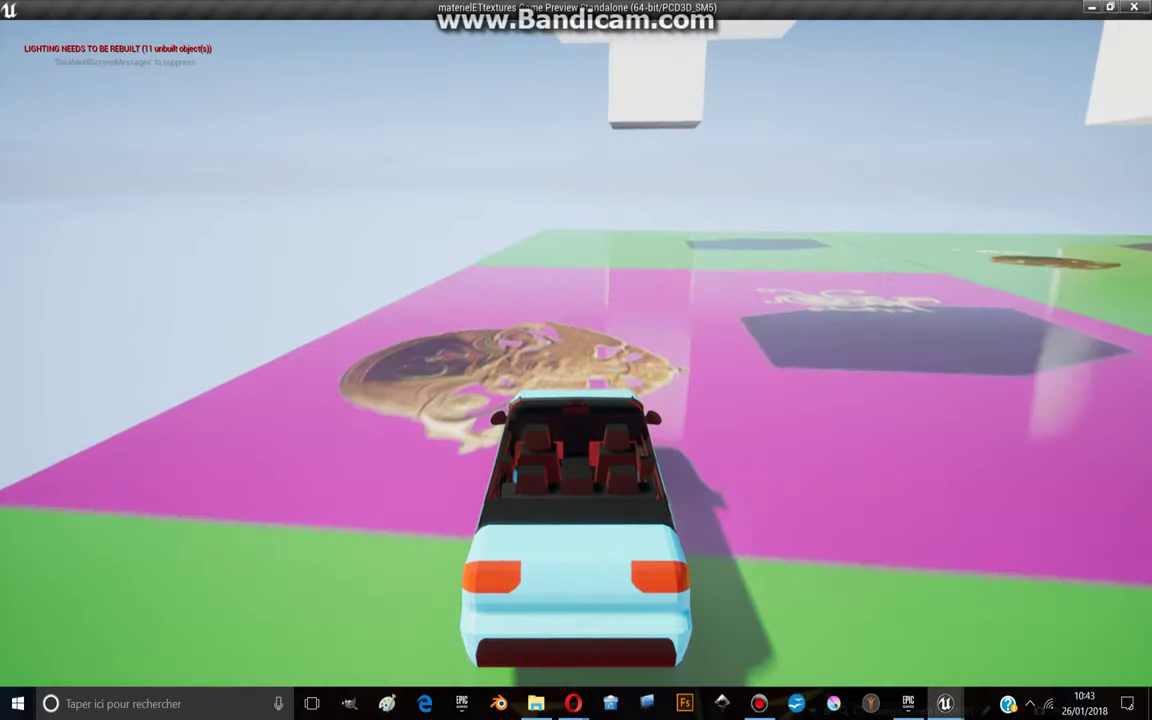
key(d)
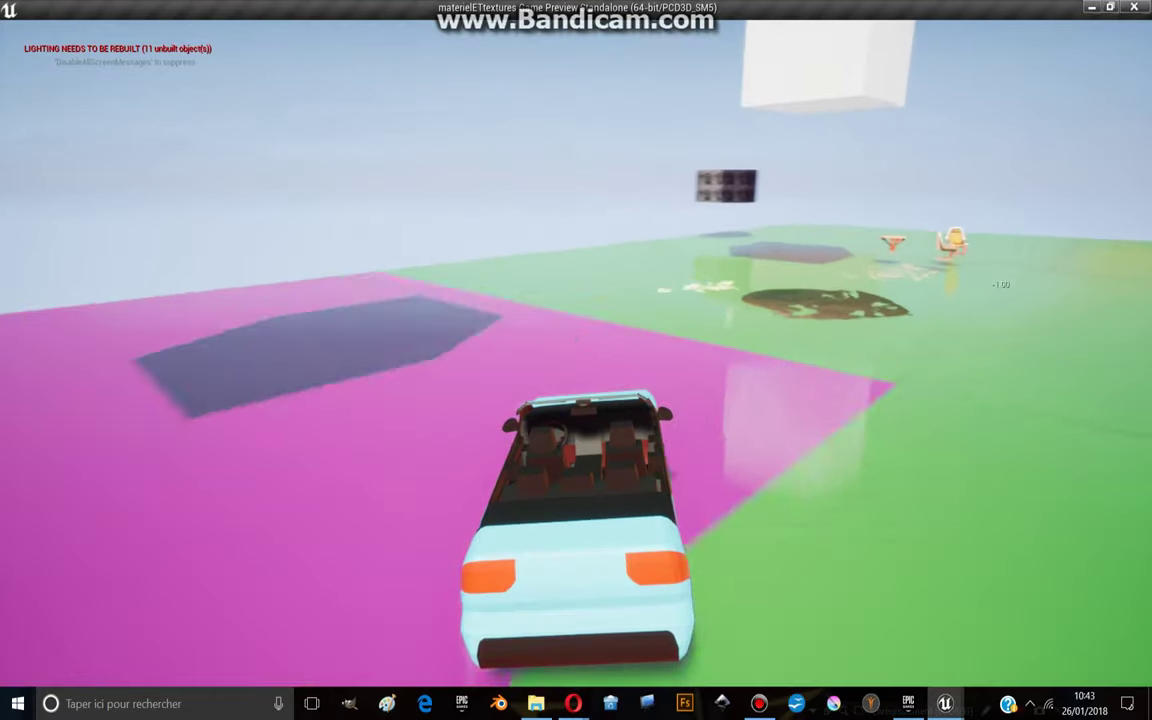
key(a)
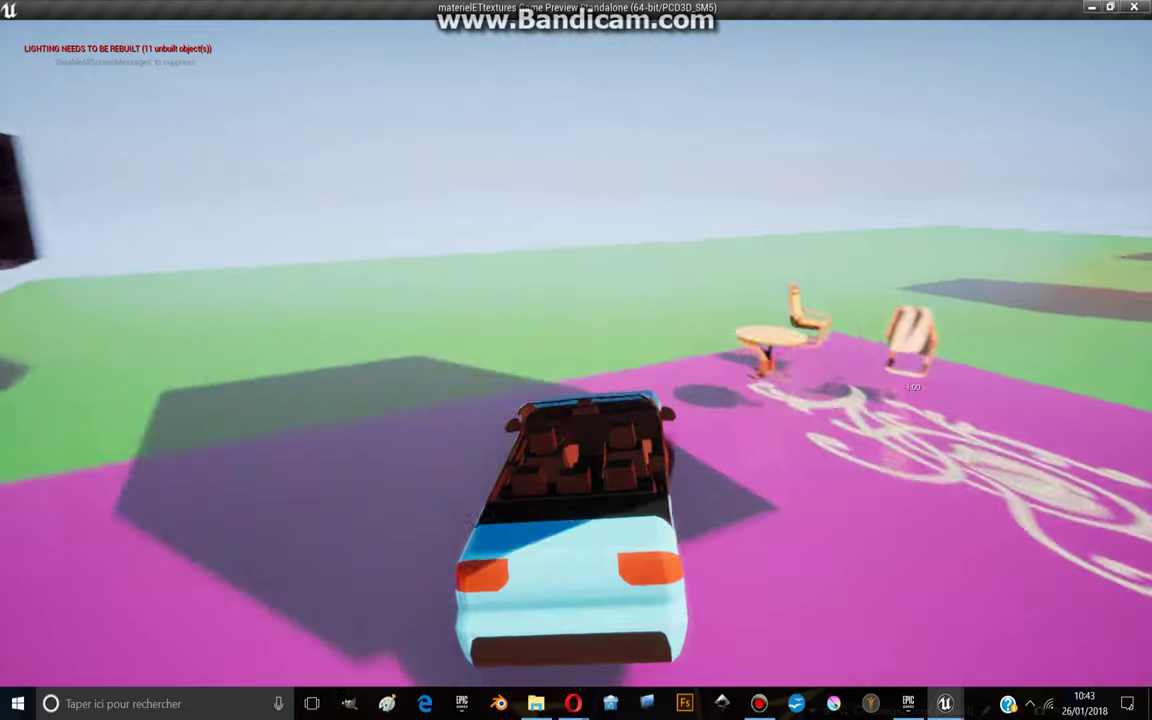
key(d)
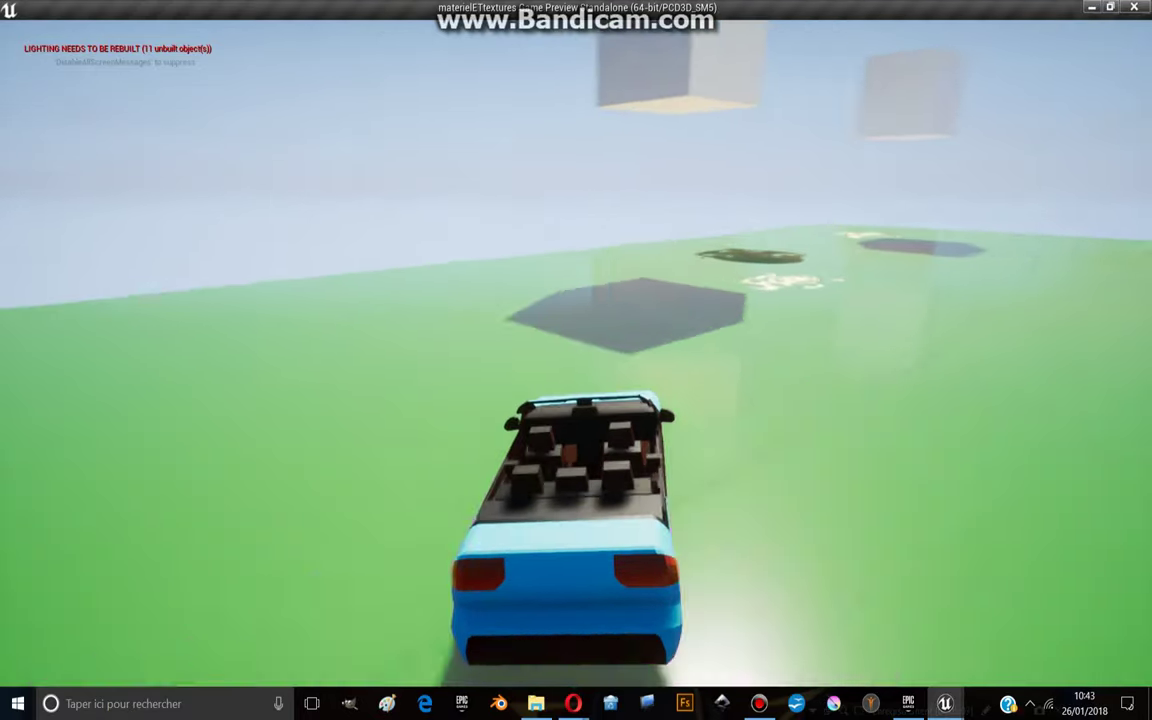
key(a)
key(w)
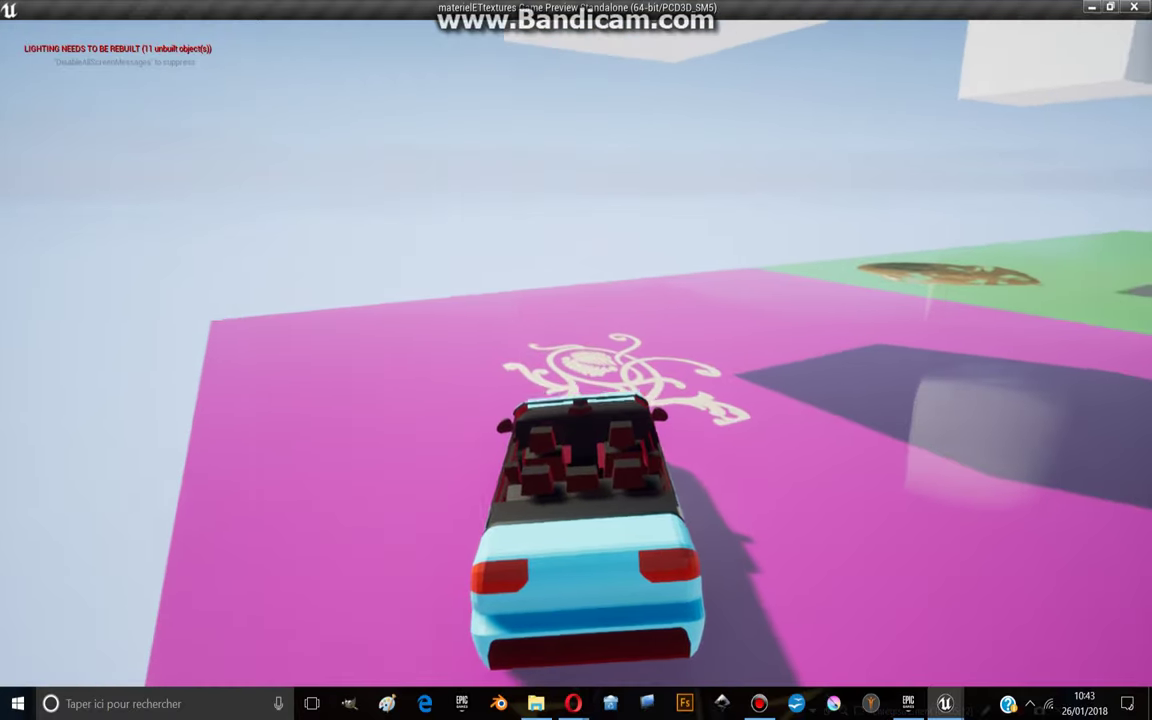
key(d)
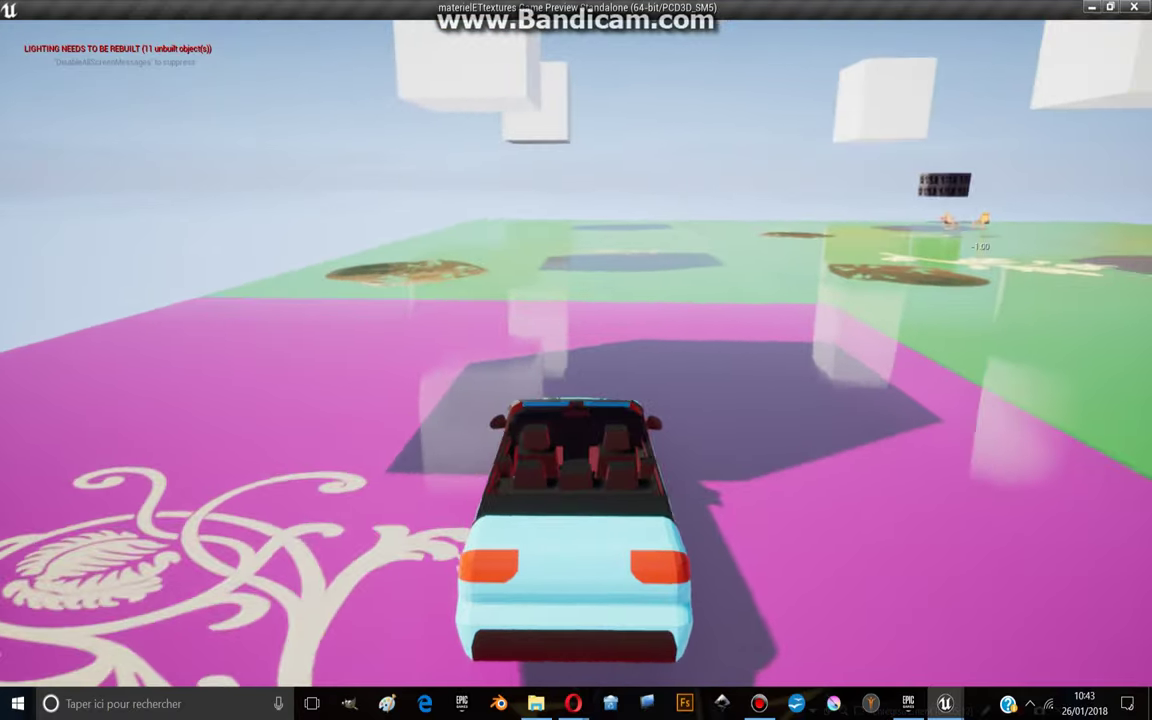
key(Escape)
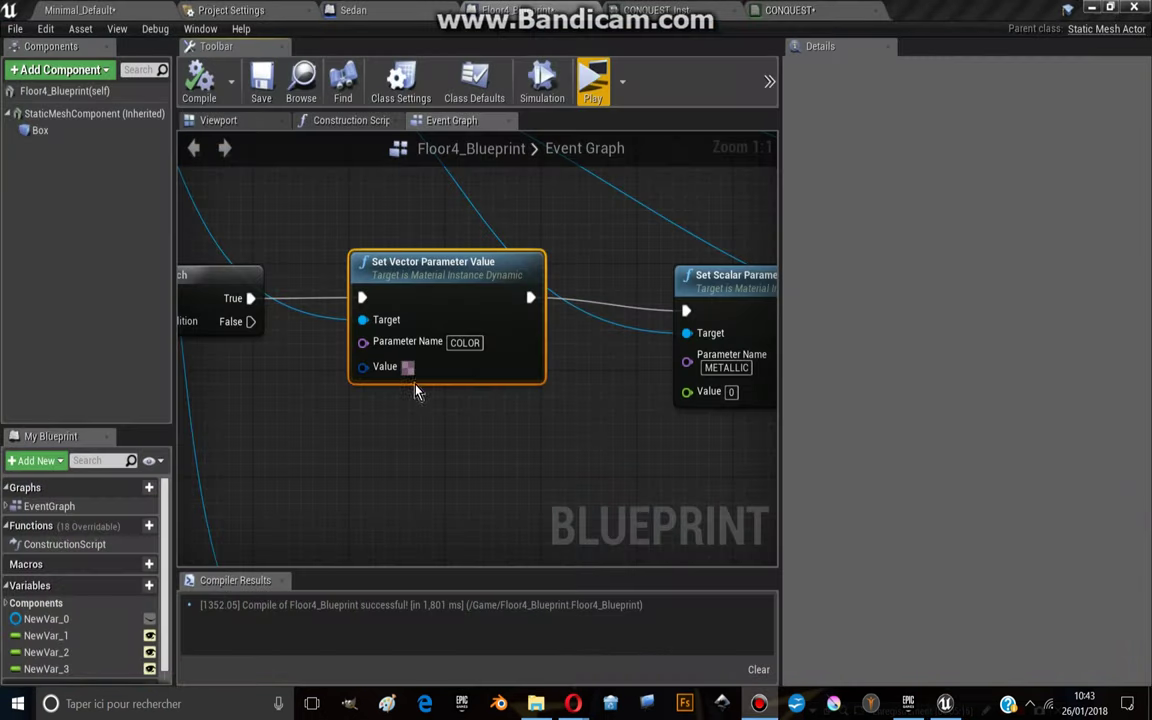